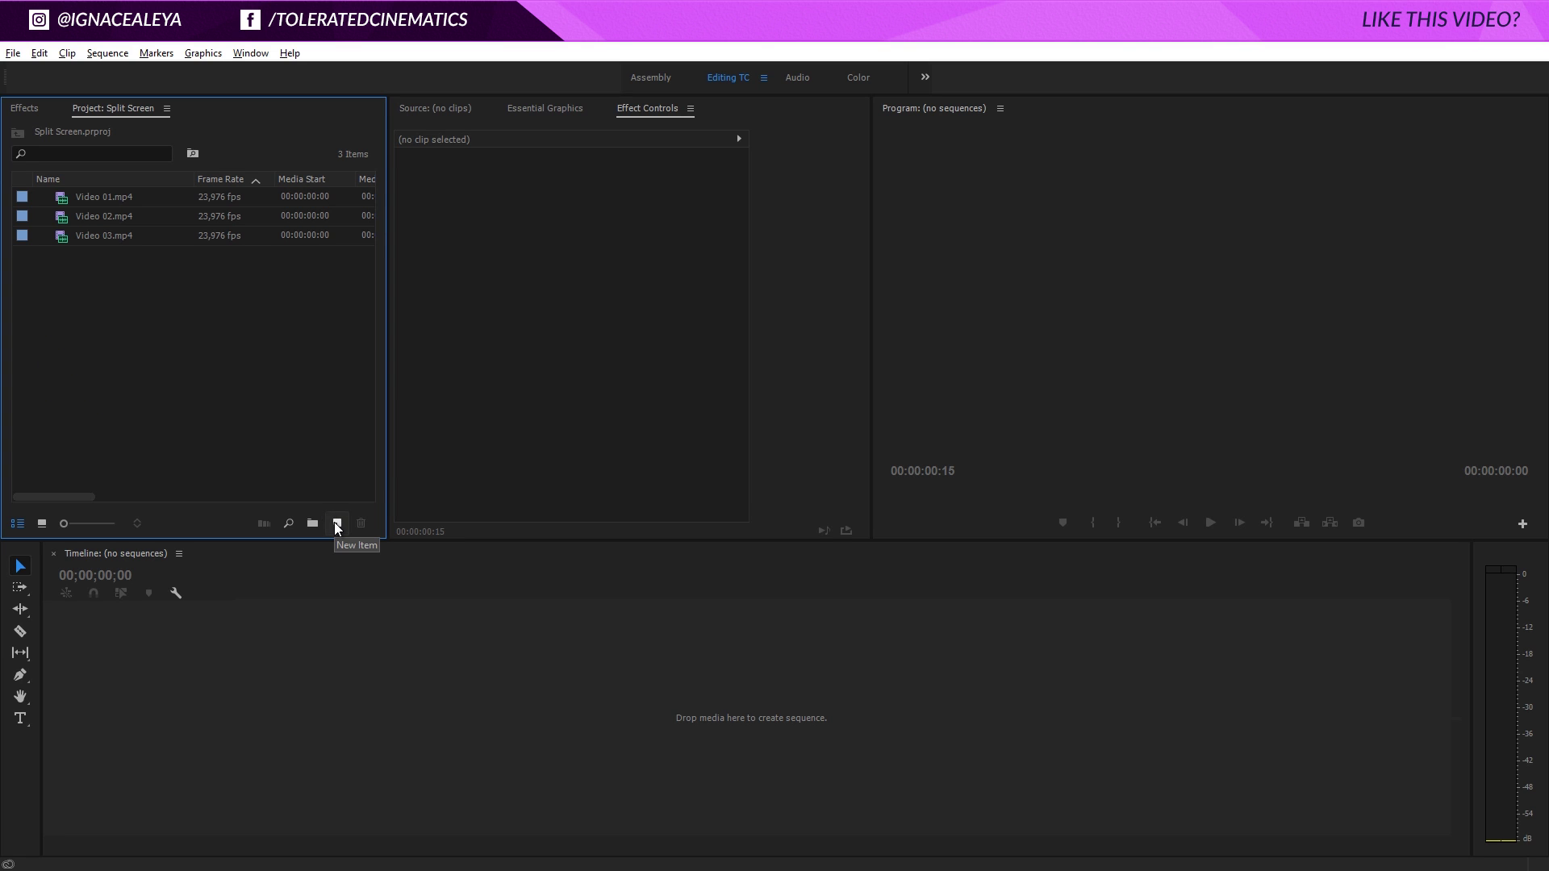
Step: Create a new sequence named Main Sequence
left_click(335, 524)
left_click(367, 543)
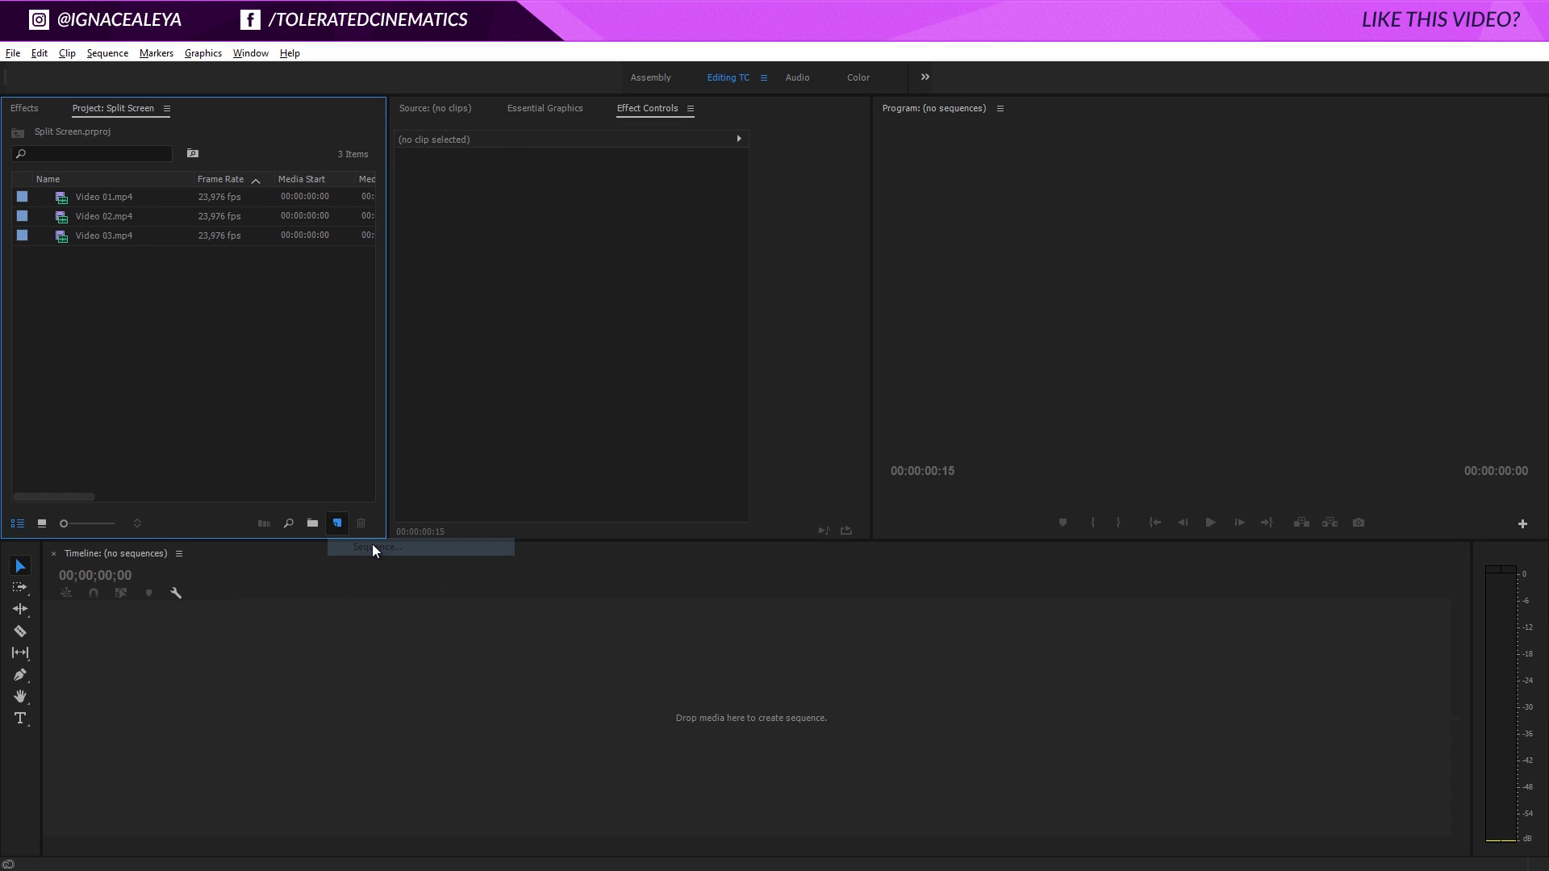
type("Main Sequence")
key("Return")
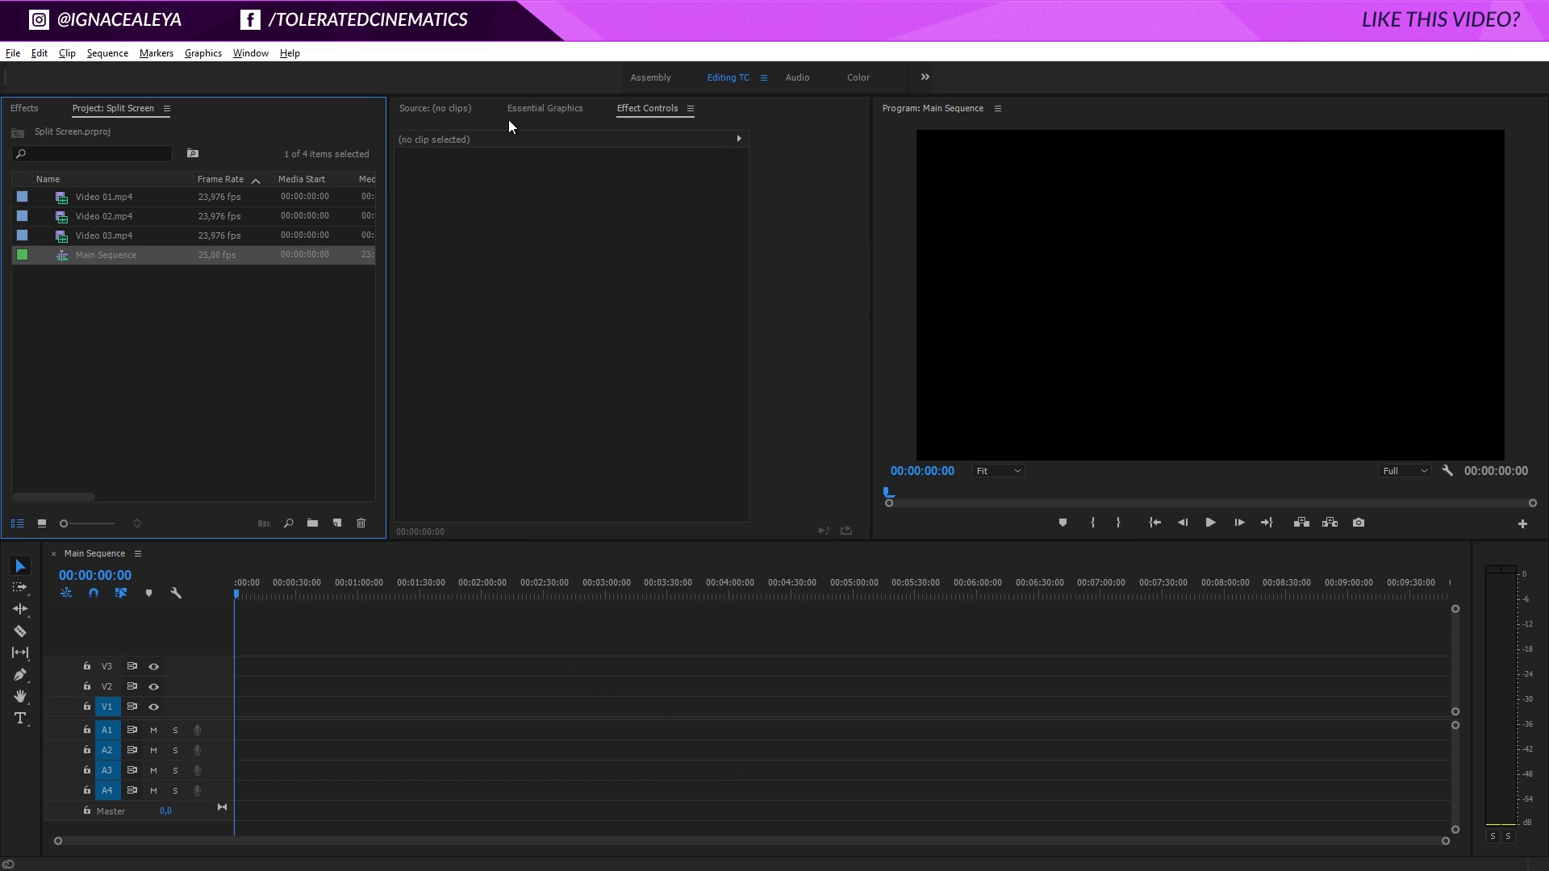
Step: Show the Essential Graphics panel from the Window menu
left_click(250, 54)
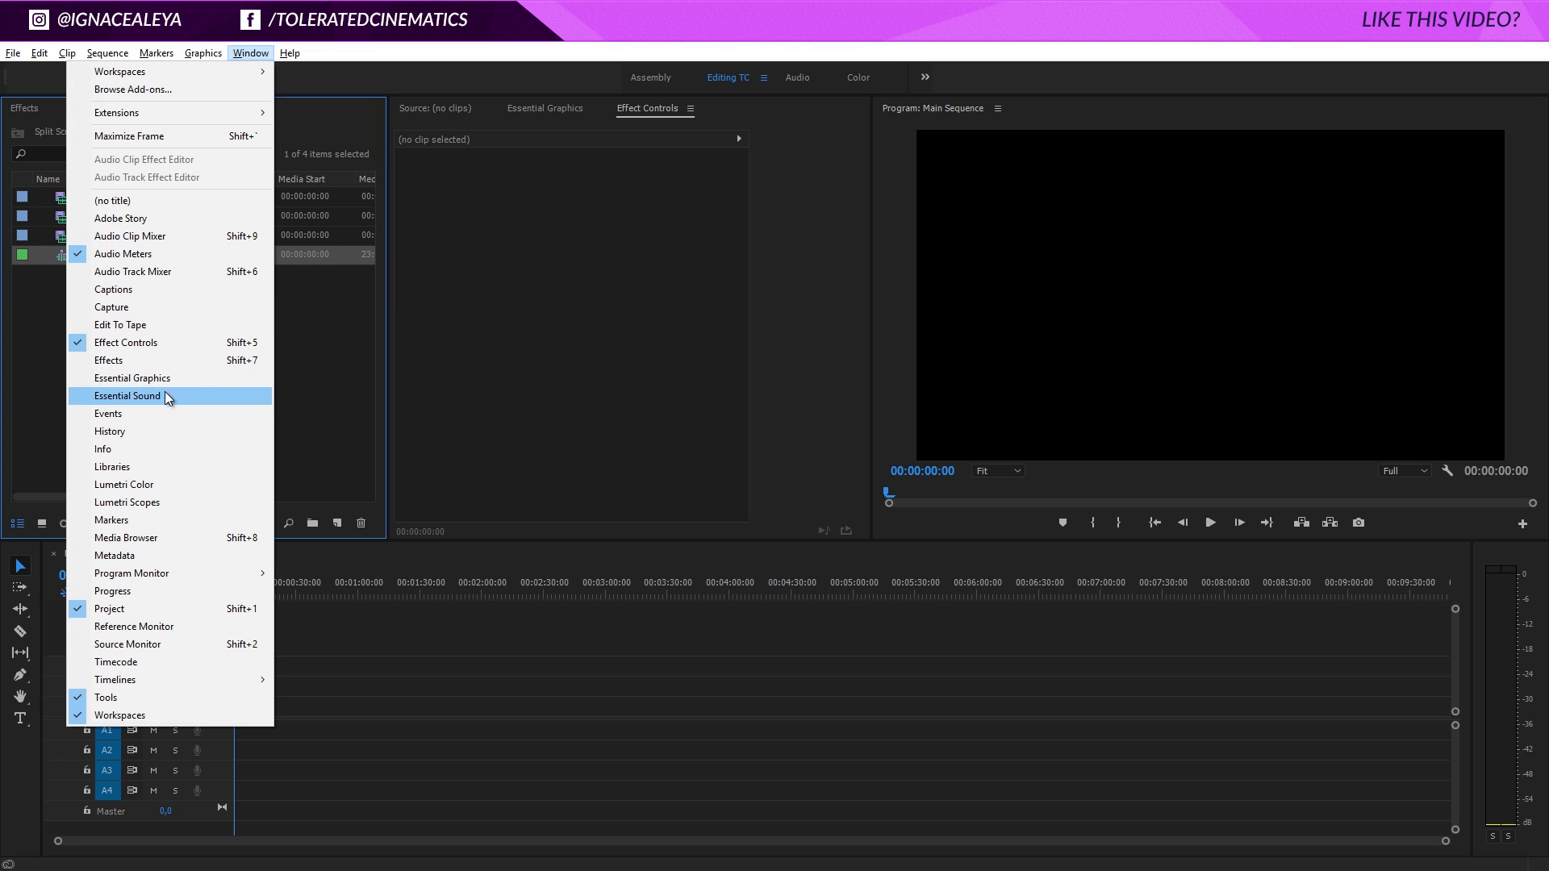
left_click(211, 378)
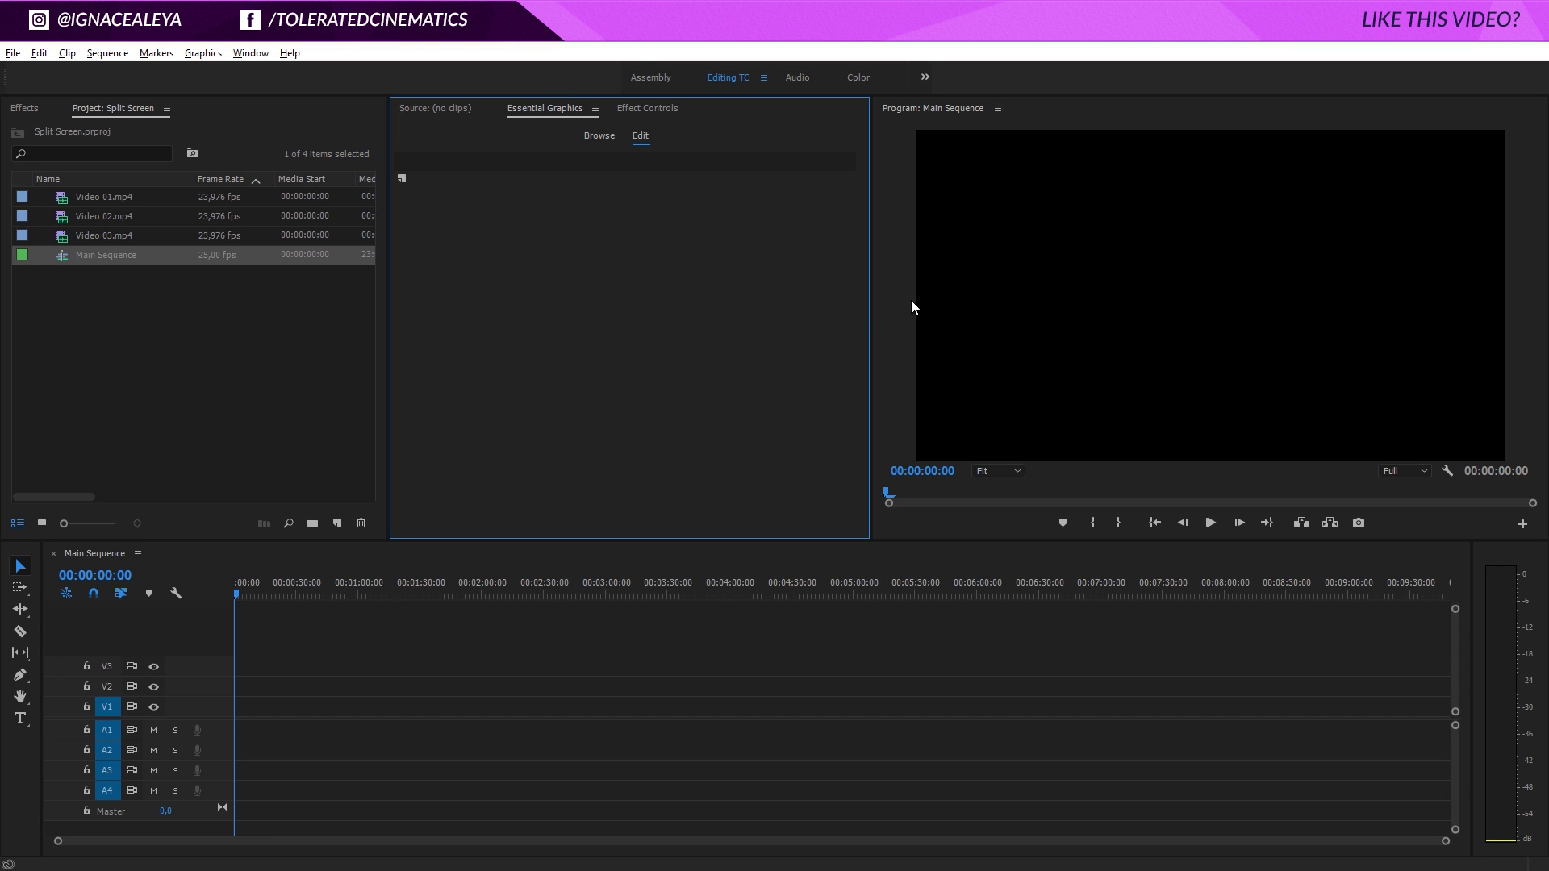
left_click(337, 523)
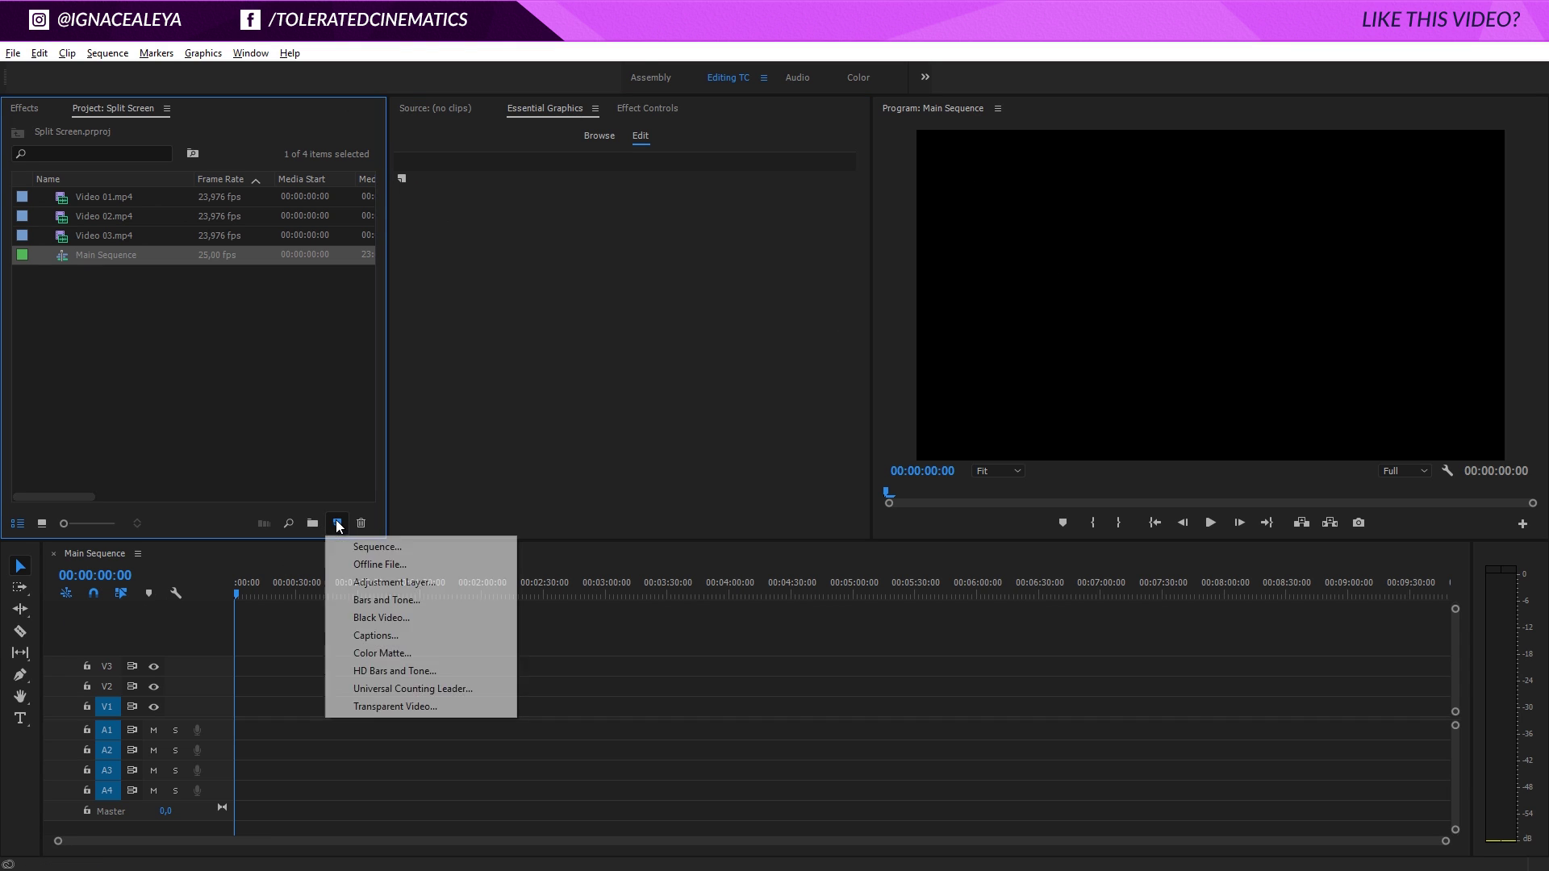
Step: Create a white FFFFFF Color Matte and place it on track V1
left_click(389, 652)
left_click(813, 514)
left_click_drag(662, 508, 584, 595)
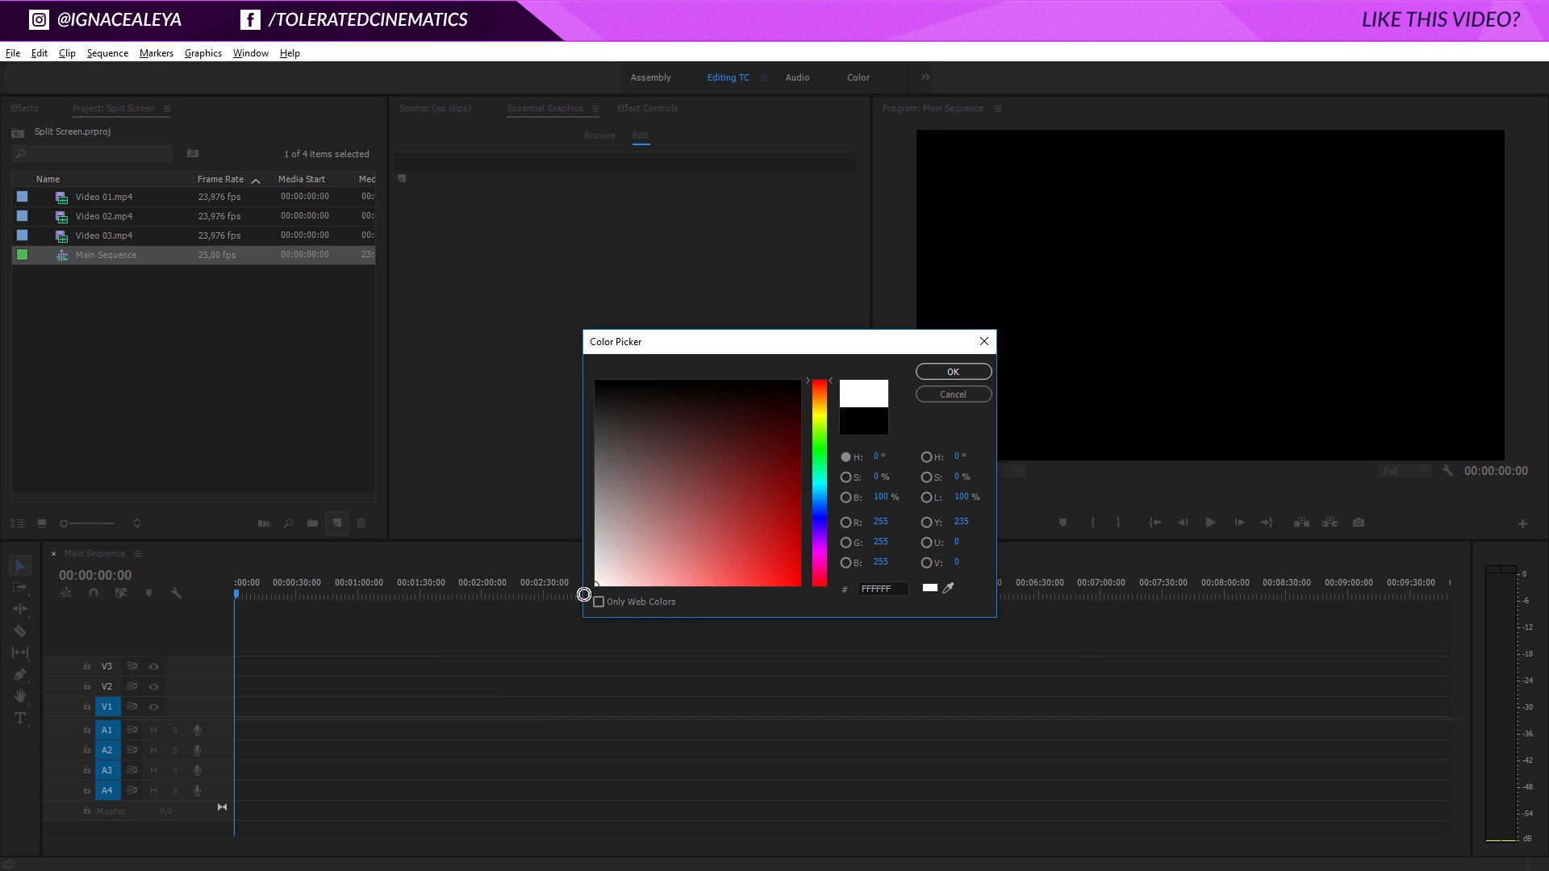
left_click(947, 376)
key("Return")
left_click_drag(59, 196, 633, 698)
Step: Move the playhead to 00:00:01:14 and set the Program monitor zoom to 50%
left_click(237, 594)
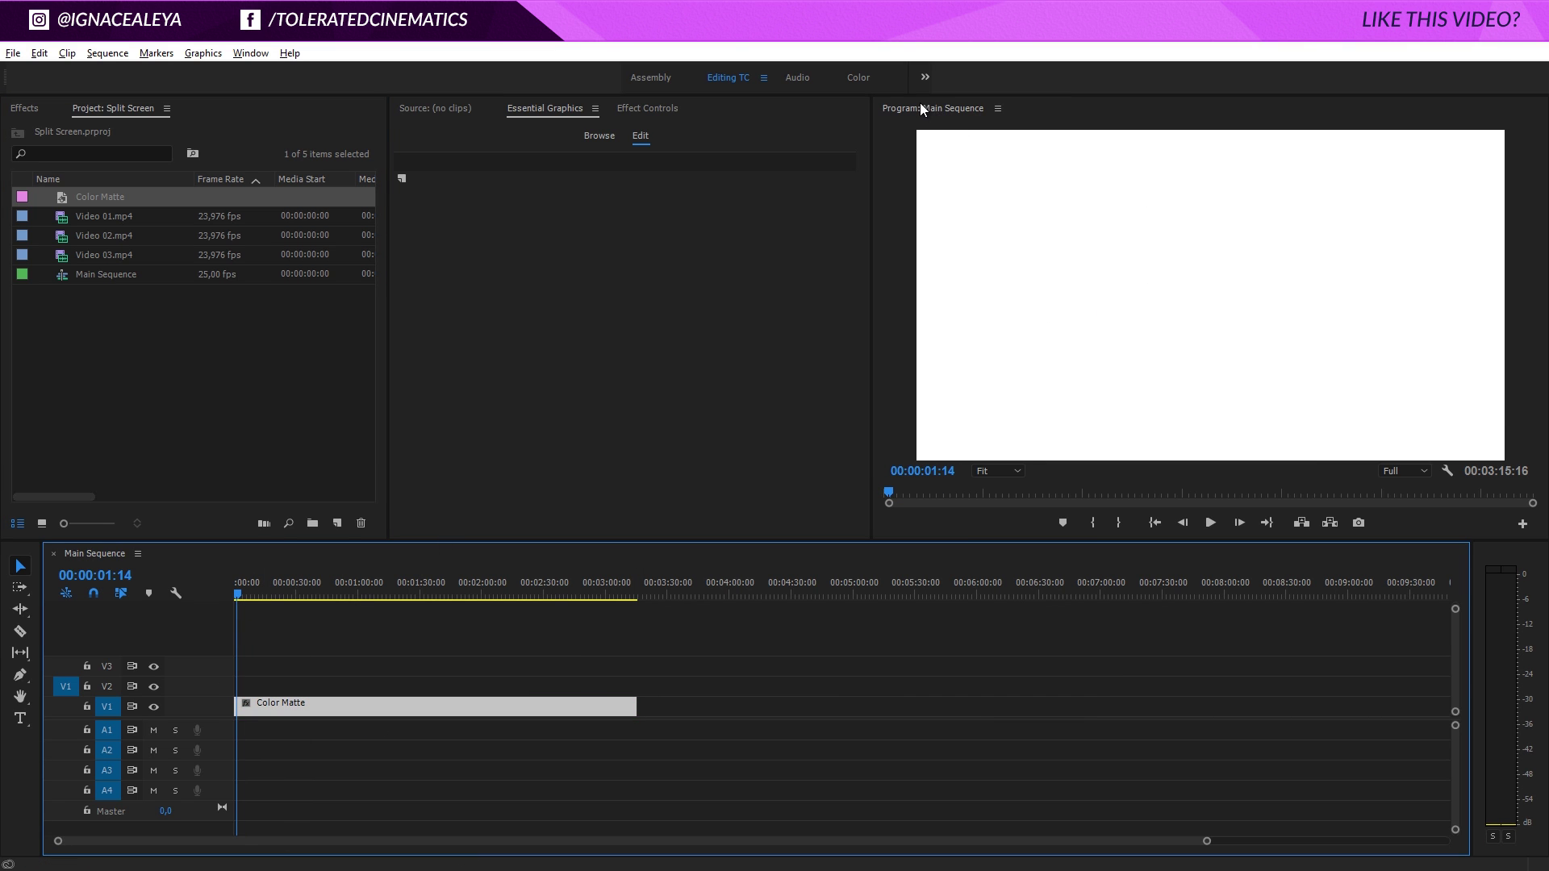
left_click(998, 470)
left_click(992, 520)
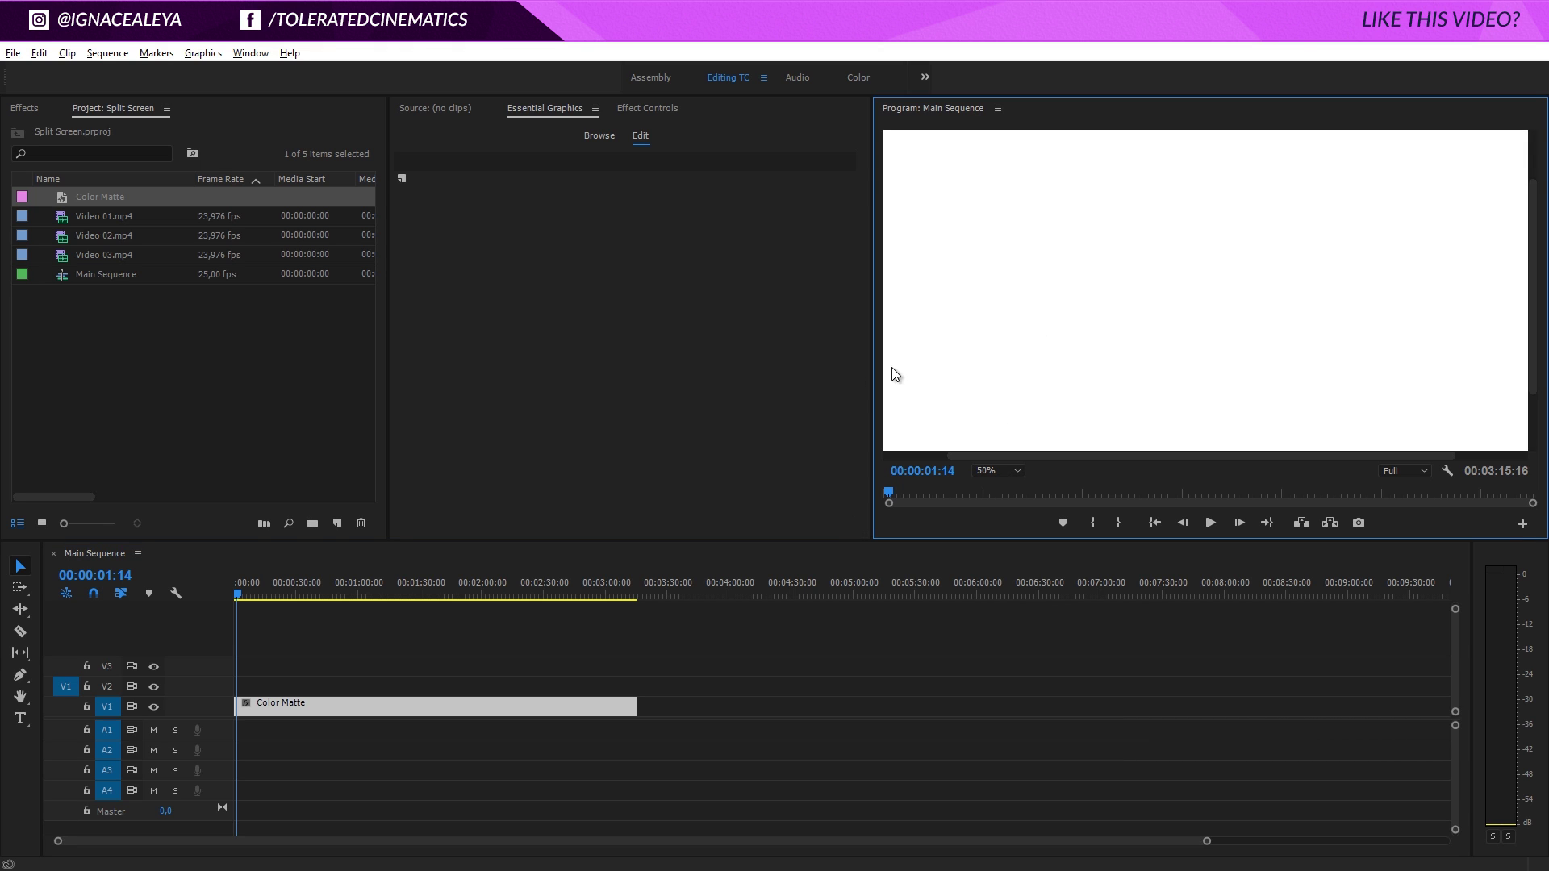
left_click(19, 675)
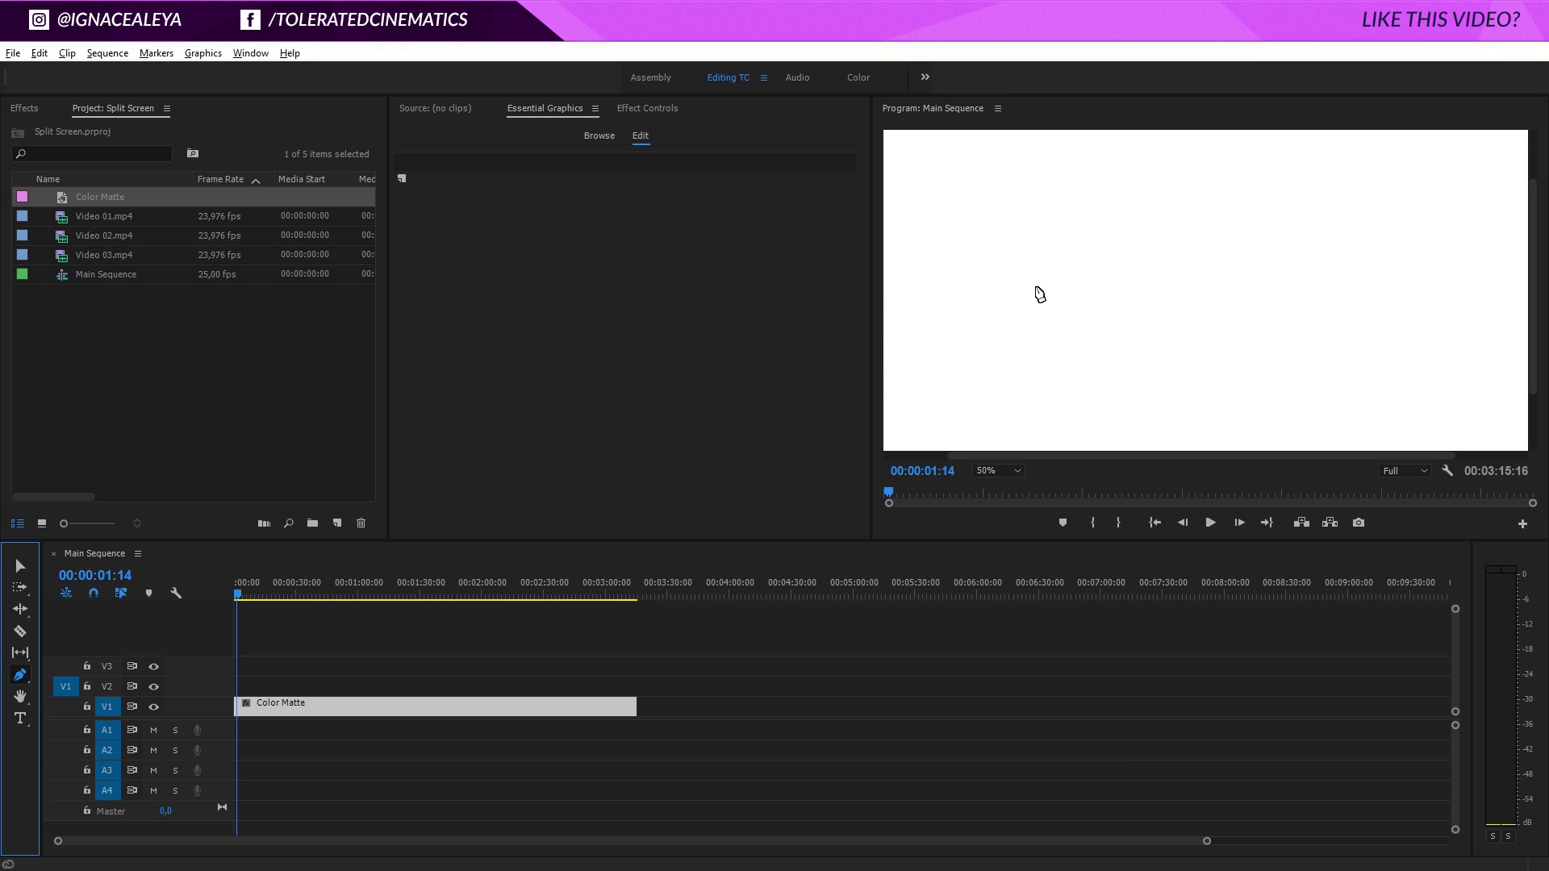
Step: Draw a two-point horizontal line across the frame with the Pen tool and adjust its right end
left_click(885, 293)
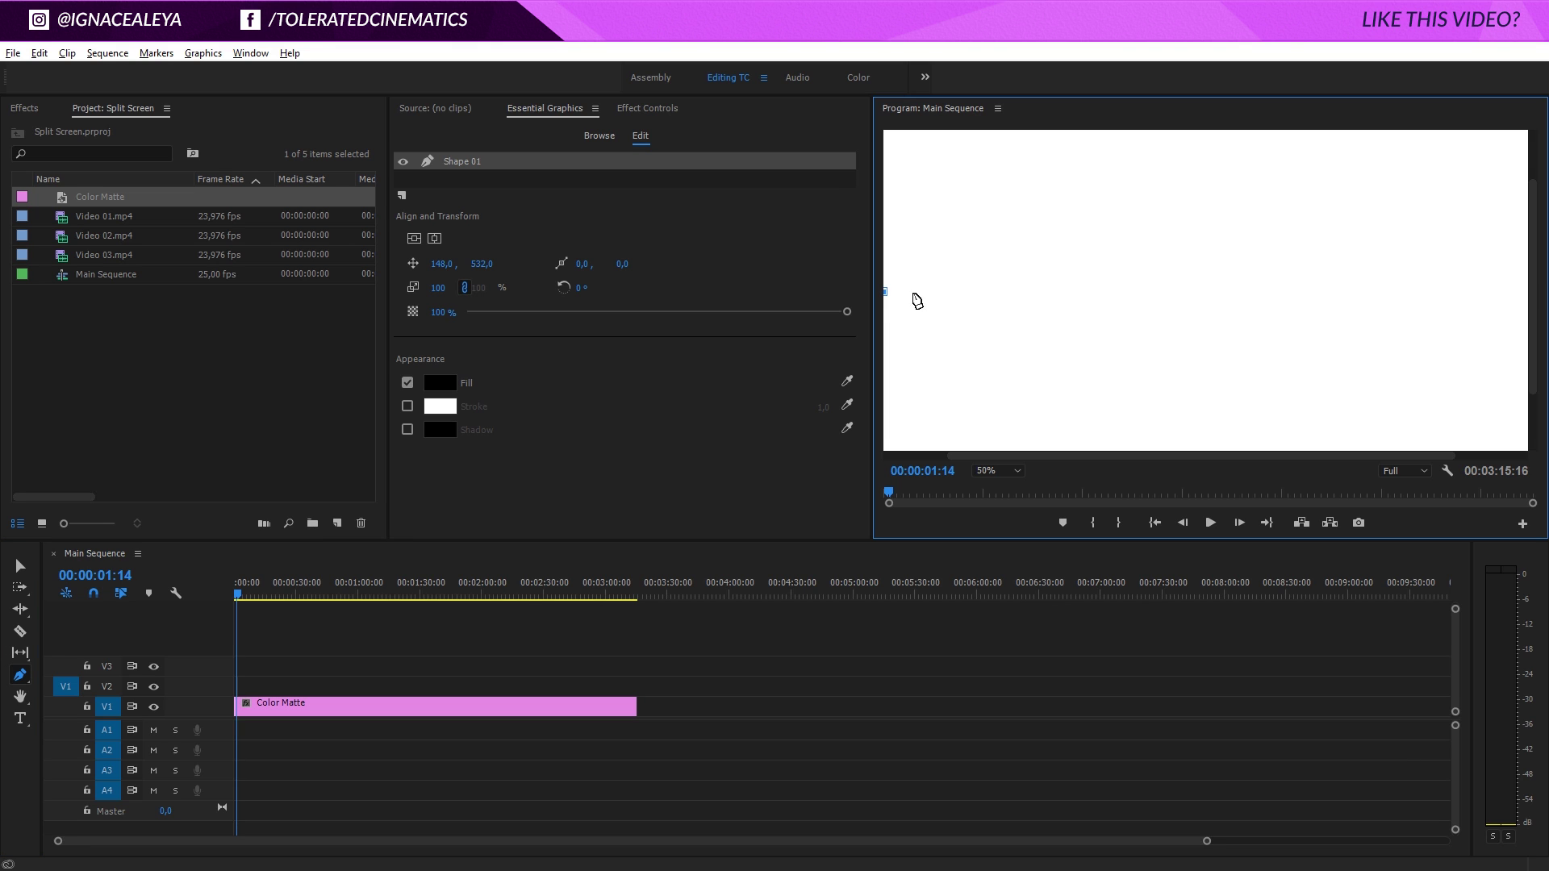
left_click(1454, 296)
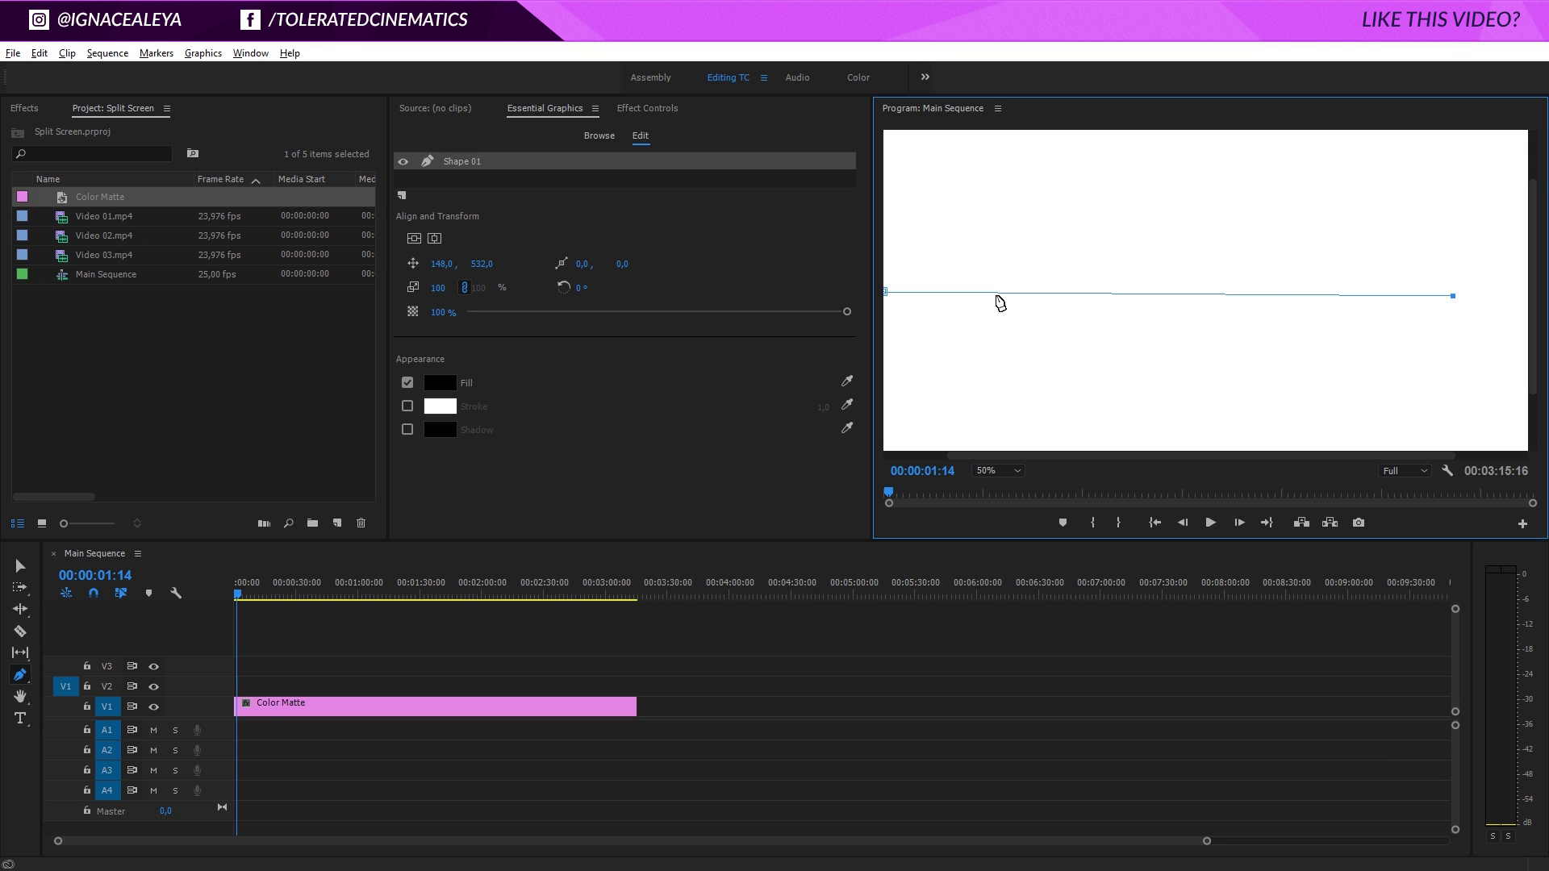
left_click_drag(1455, 295, 1458, 295)
left_click_drag(1458, 296, 1395, 292)
left_click_drag(1396, 292, 1406, 290)
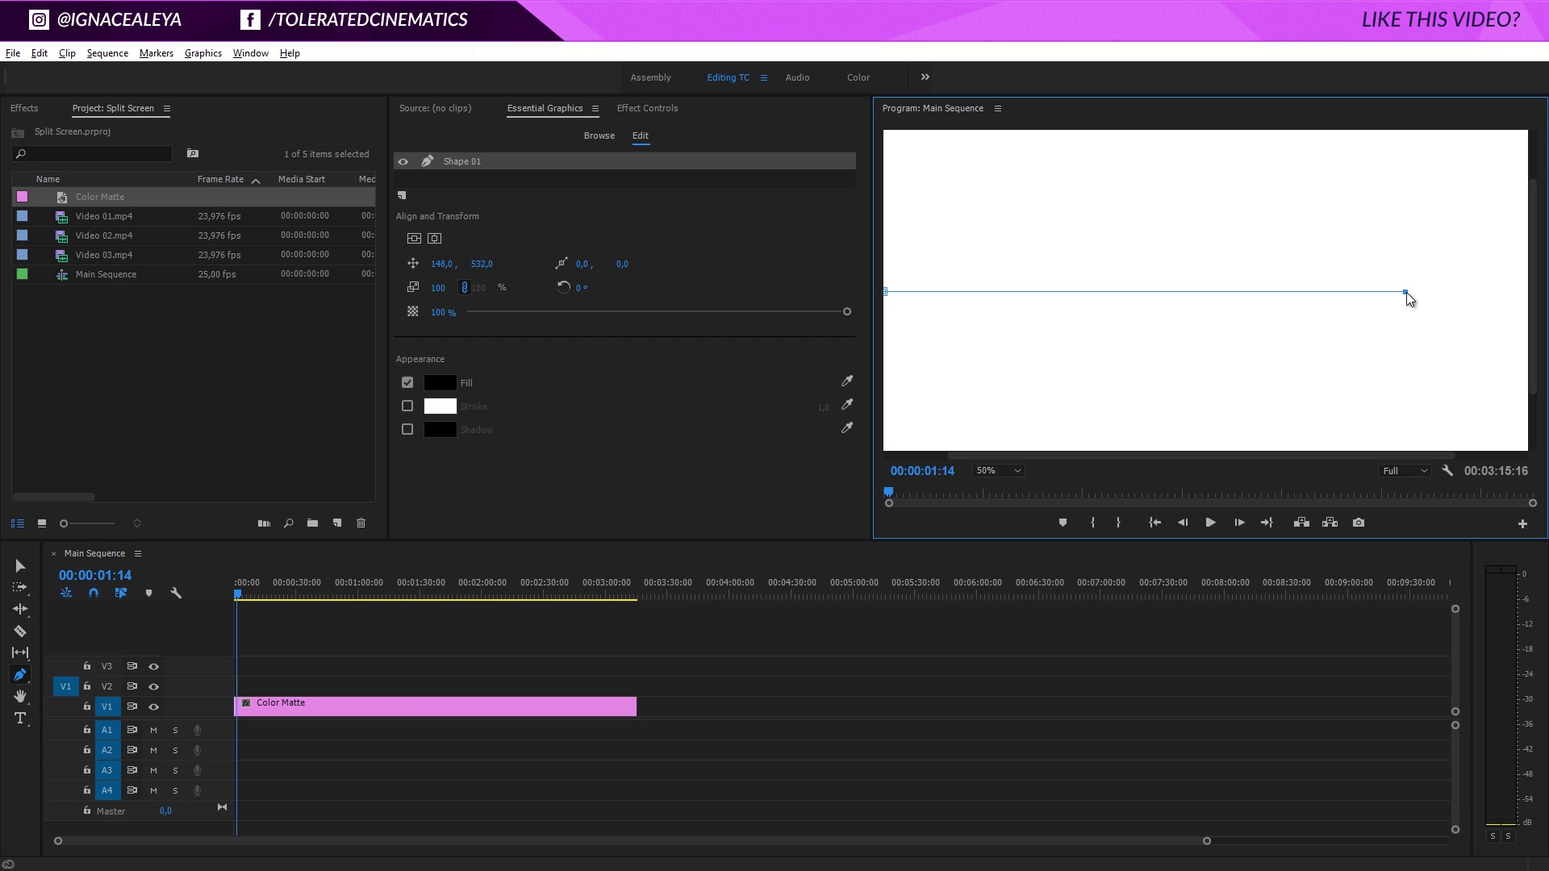
left_click_drag(1406, 292, 1406, 292)
Step: Add corner points and flatten the shape into a thin black horizontal bar, Shape 01
left_click(1379, 316)
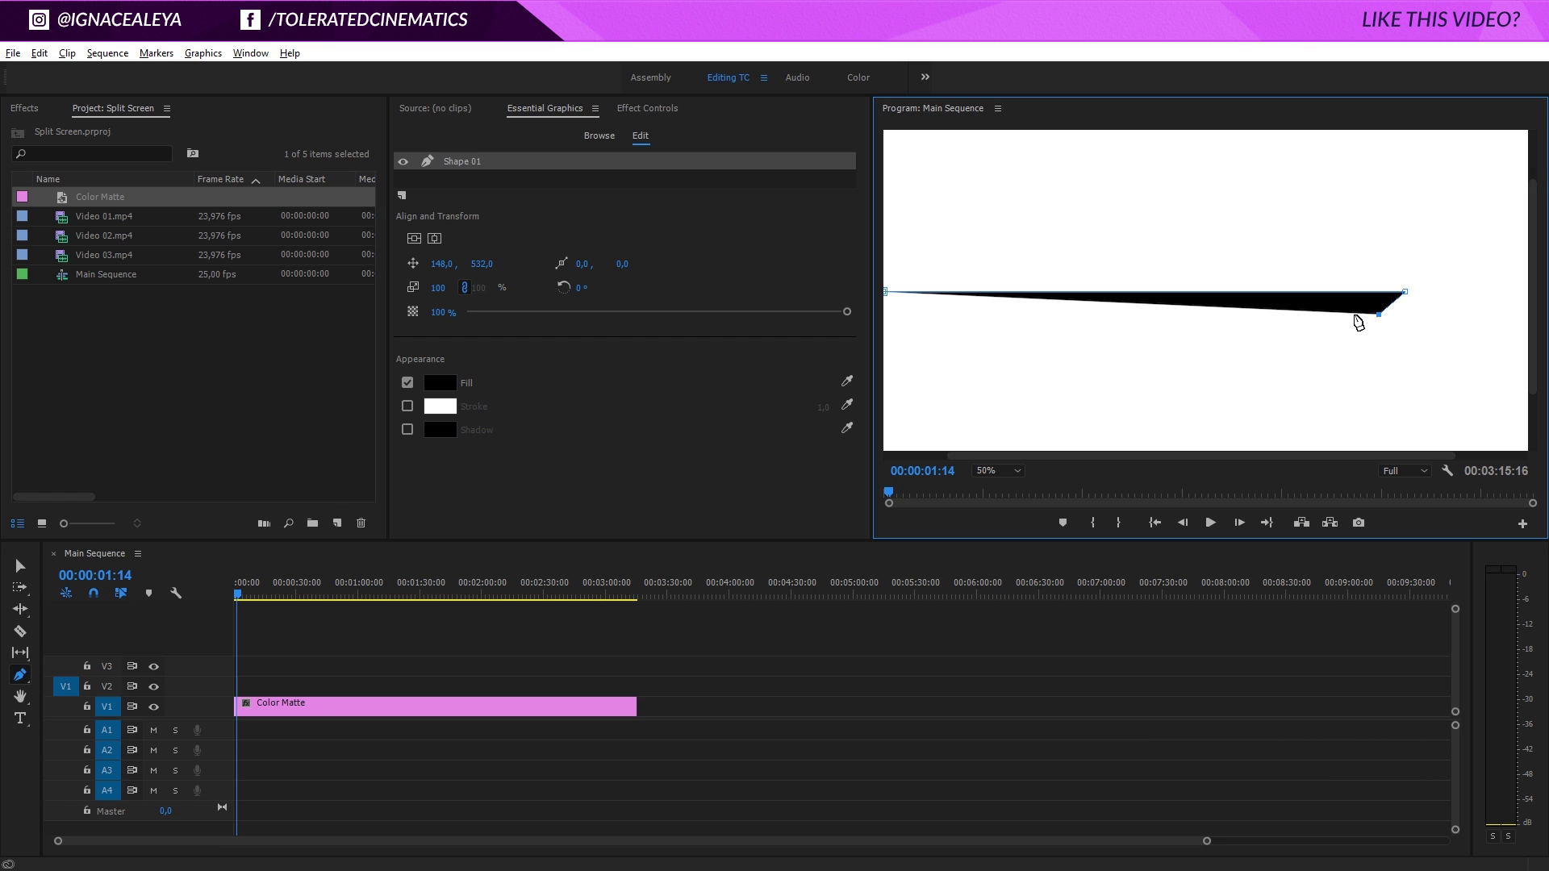
left_click_drag(1381, 315, 1405, 298)
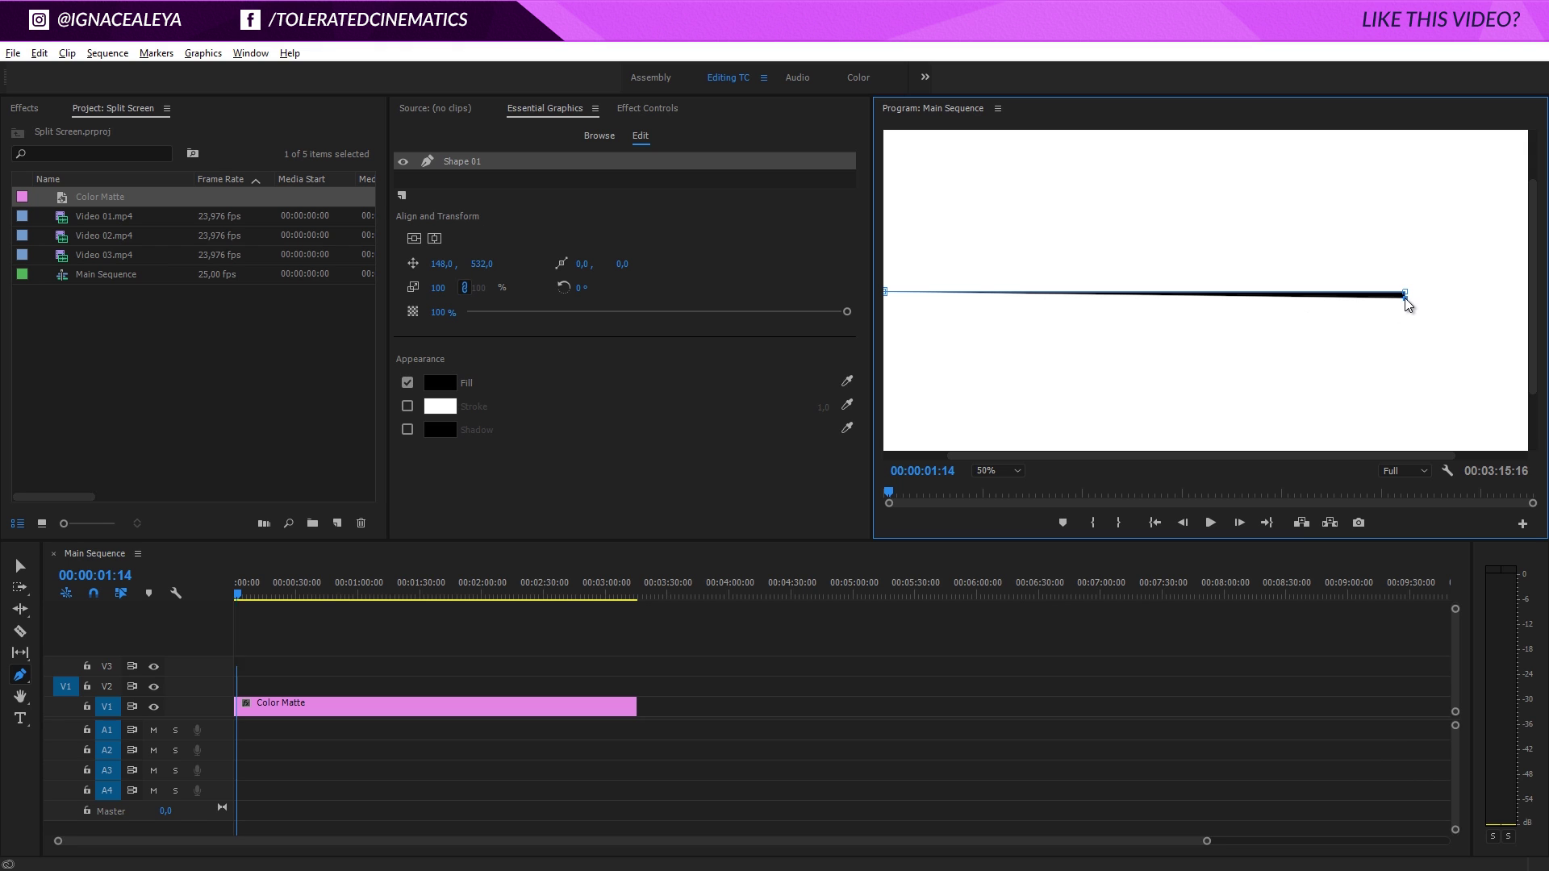
left_click_drag(1030, 325, 910, 311)
left_click(1034, 324, "alt")
left_click_drag(1037, 319, 885, 300)
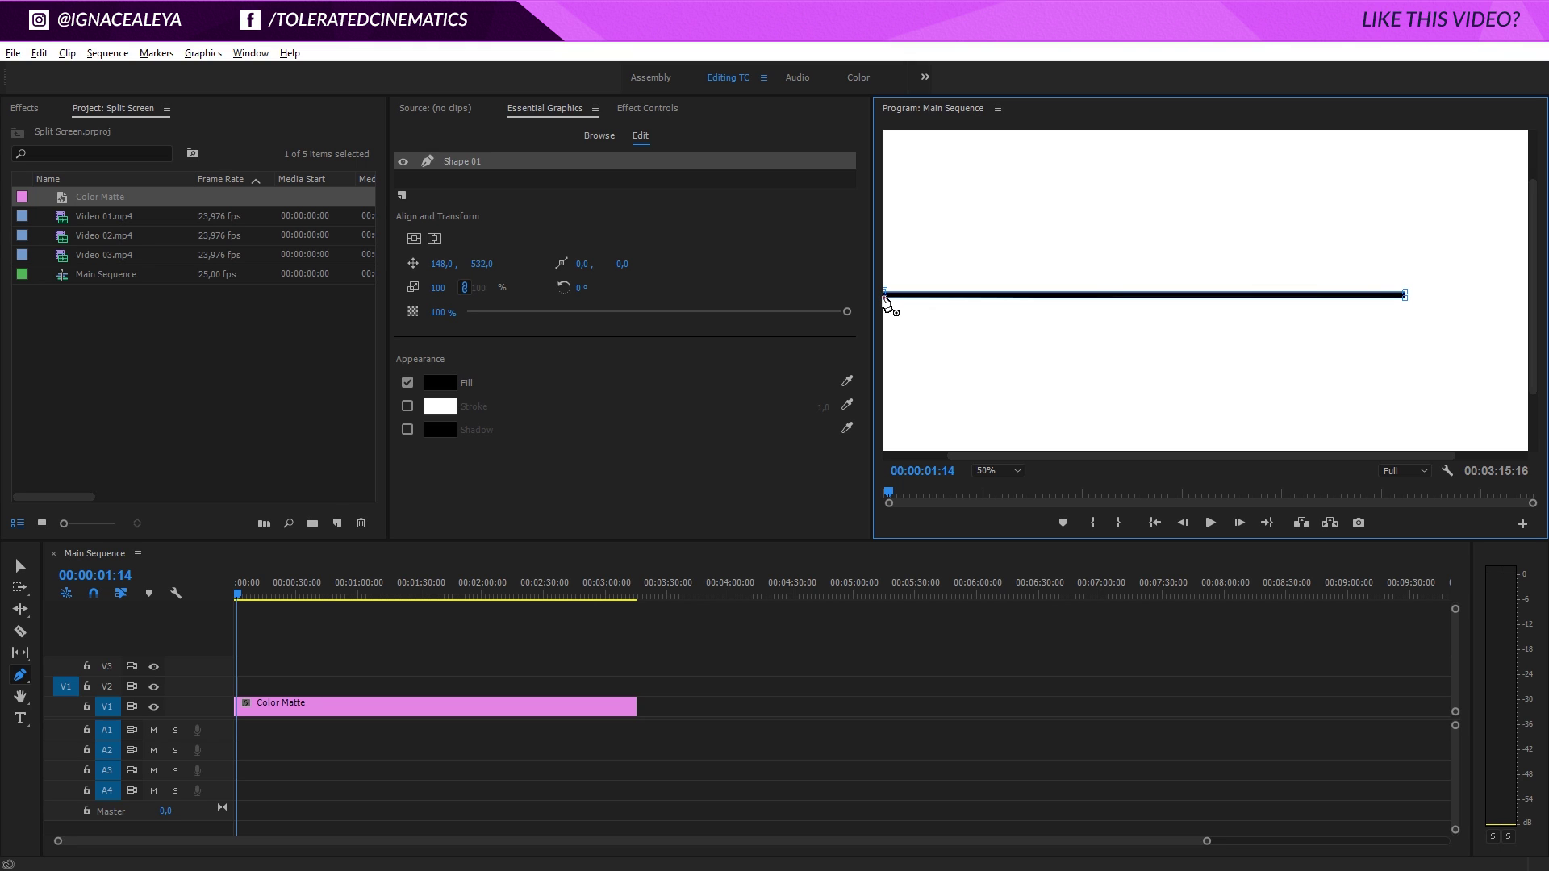
left_click(495, 303)
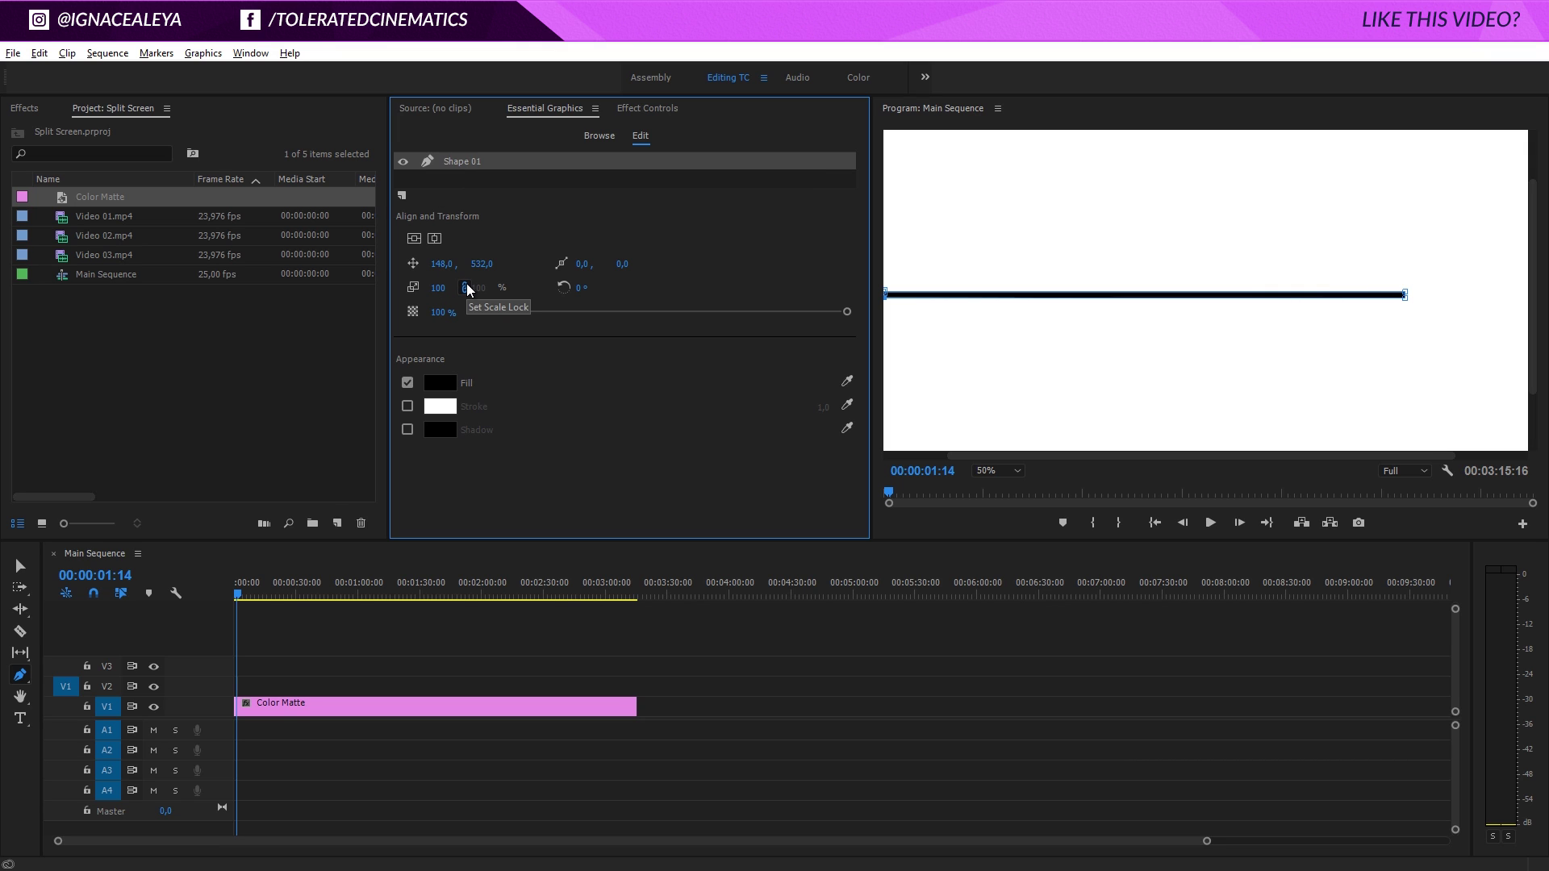
Step: Unlink Shape 01's scale and set its horizontal scale to 61
left_click(465, 288)
left_click(437, 288)
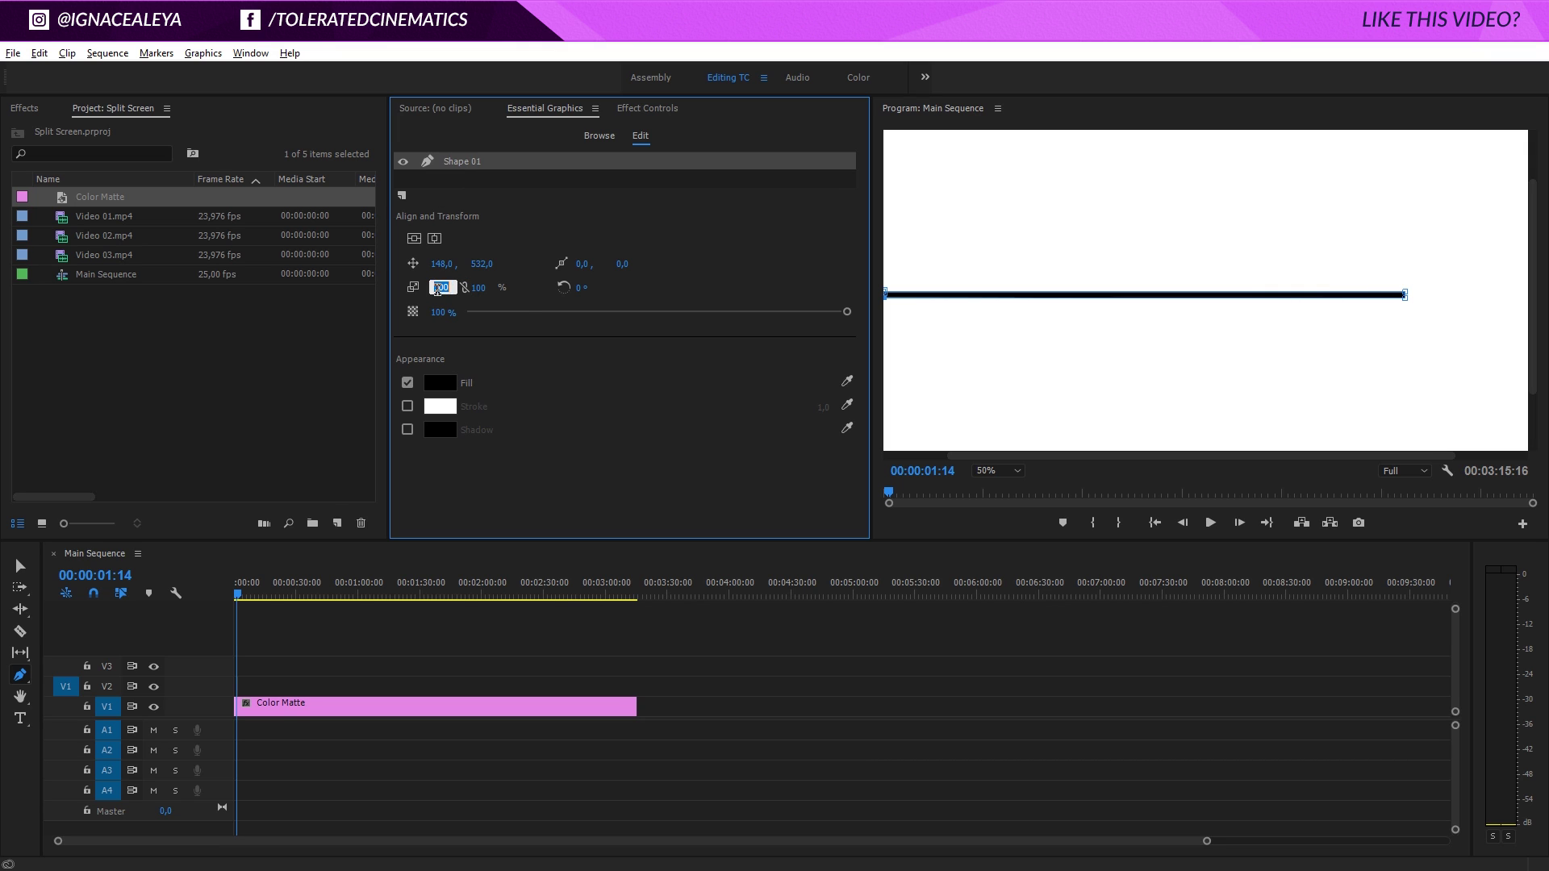
type("182")
key("Return")
left_click_drag(460, 308, 363, 321)
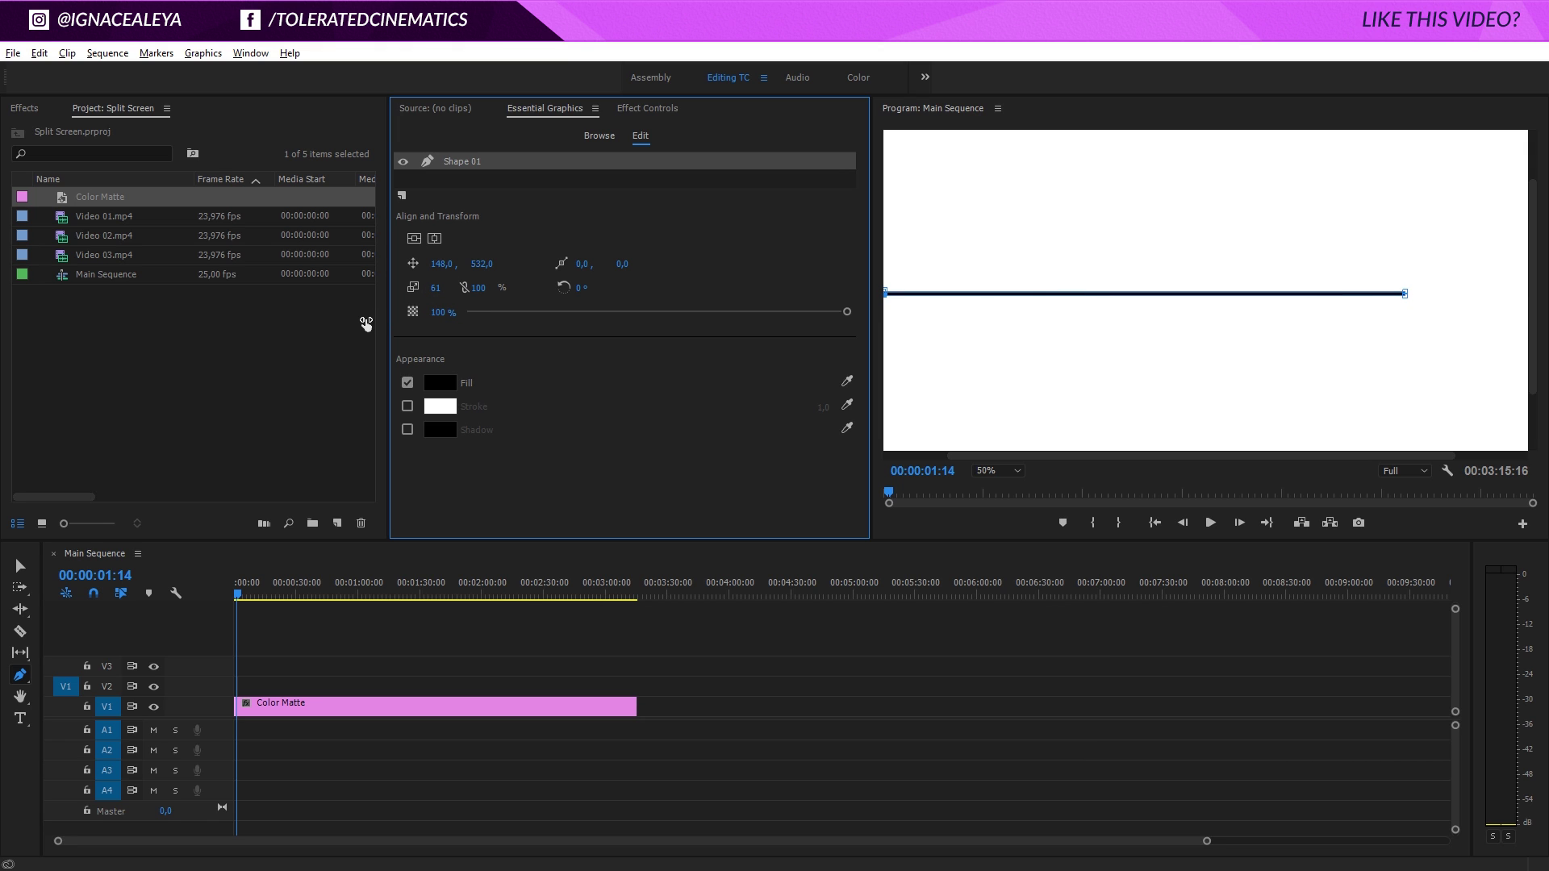
left_click_drag(484, 295, 407, 279)
Step: At 25% monitor zoom, set the vertical scale to 156 and position the line at 684, 516
left_click(1002, 471)
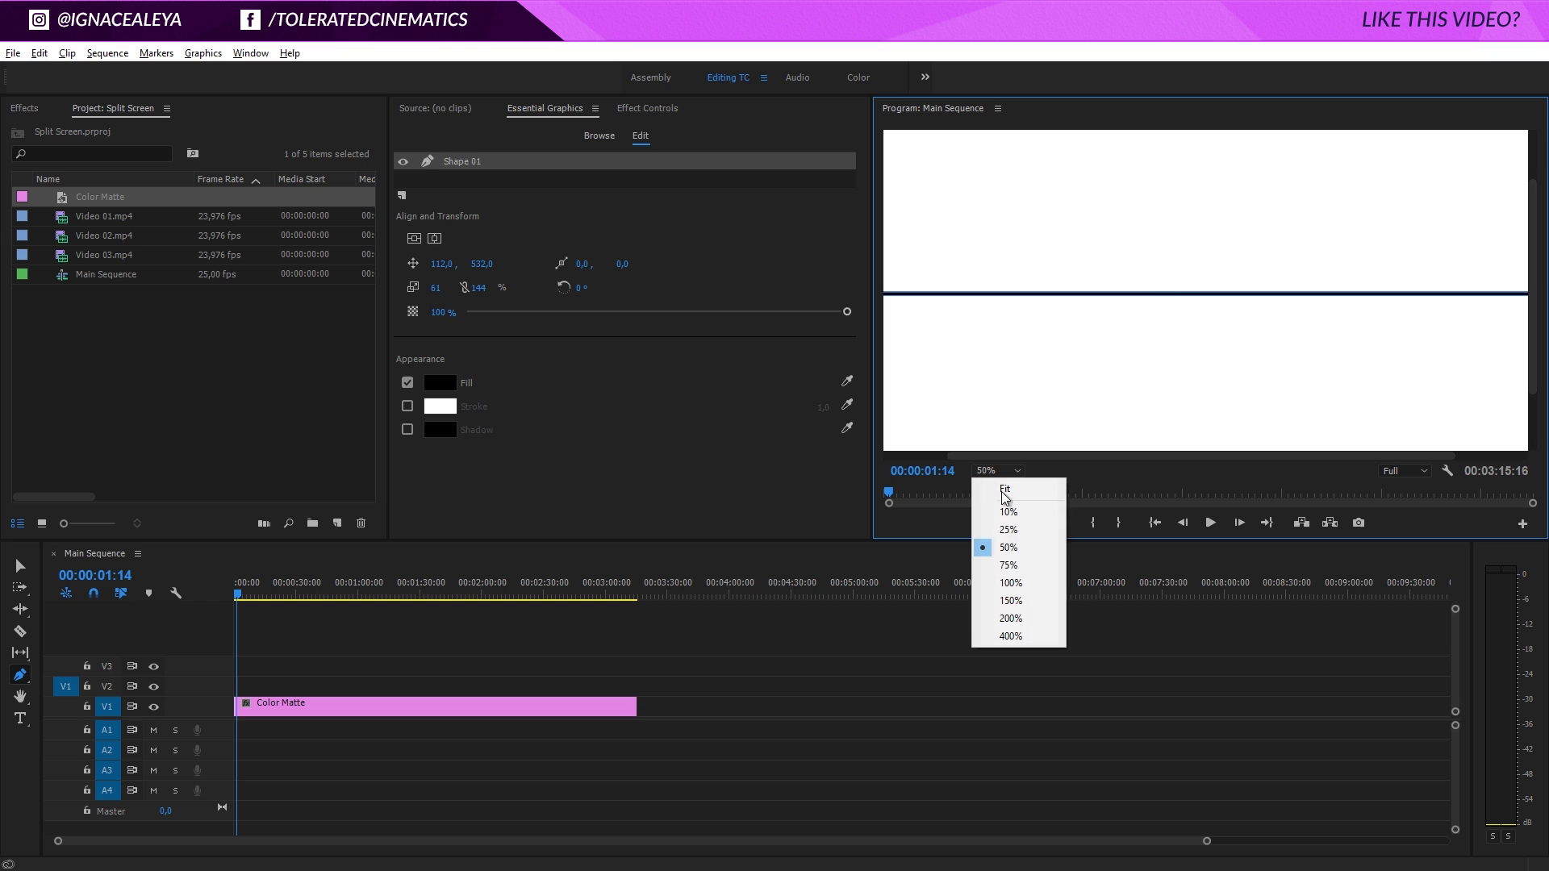
left_click(1008, 530)
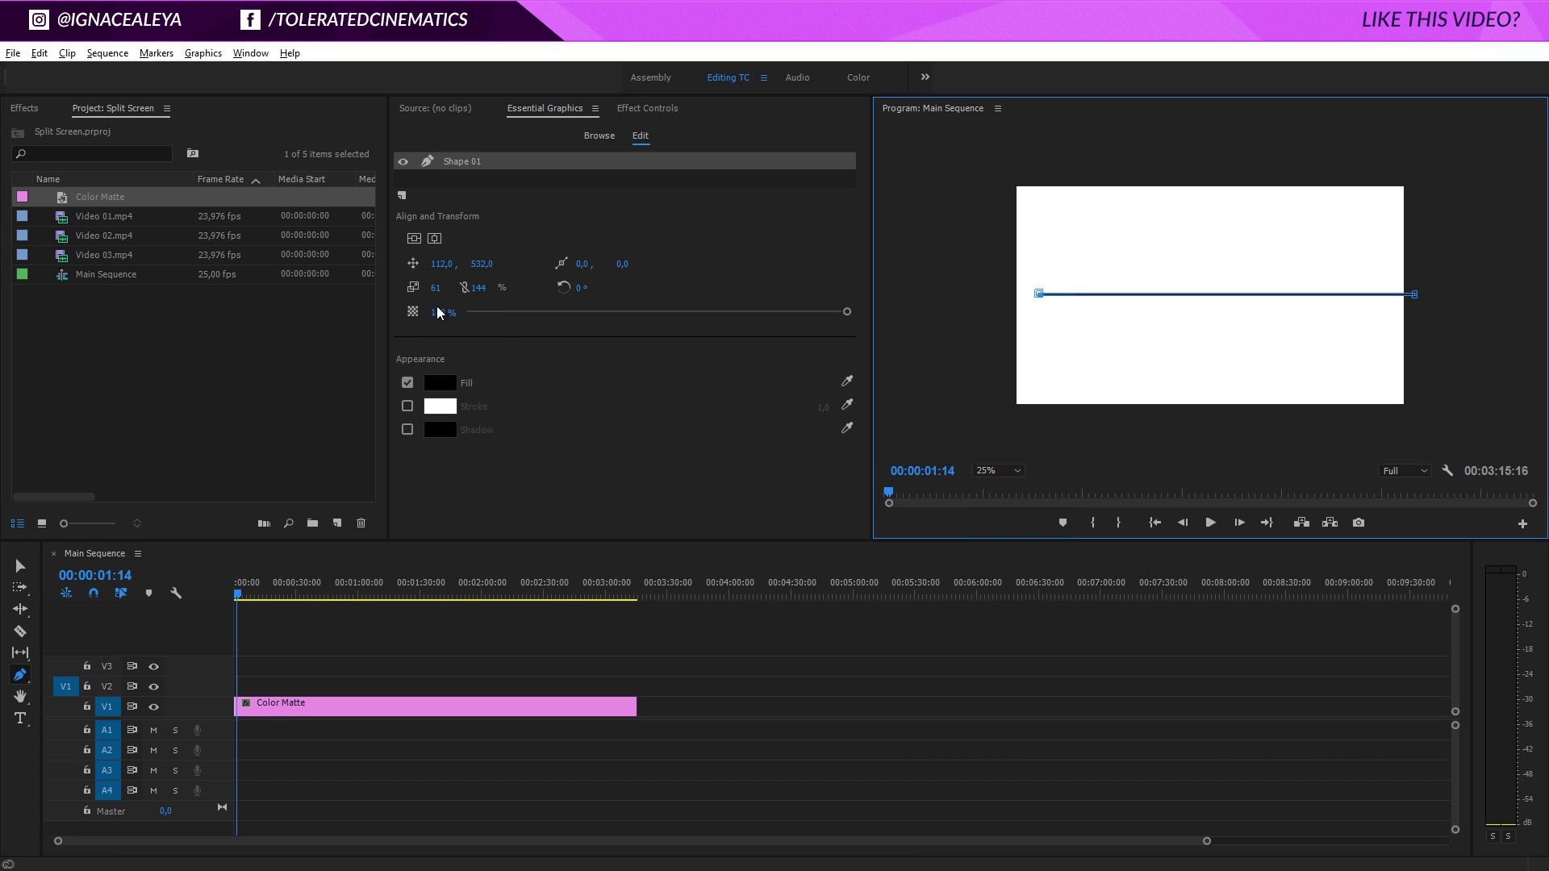
left_click_drag(439, 265, 329, 289)
left_click_drag(482, 292, 534, 300)
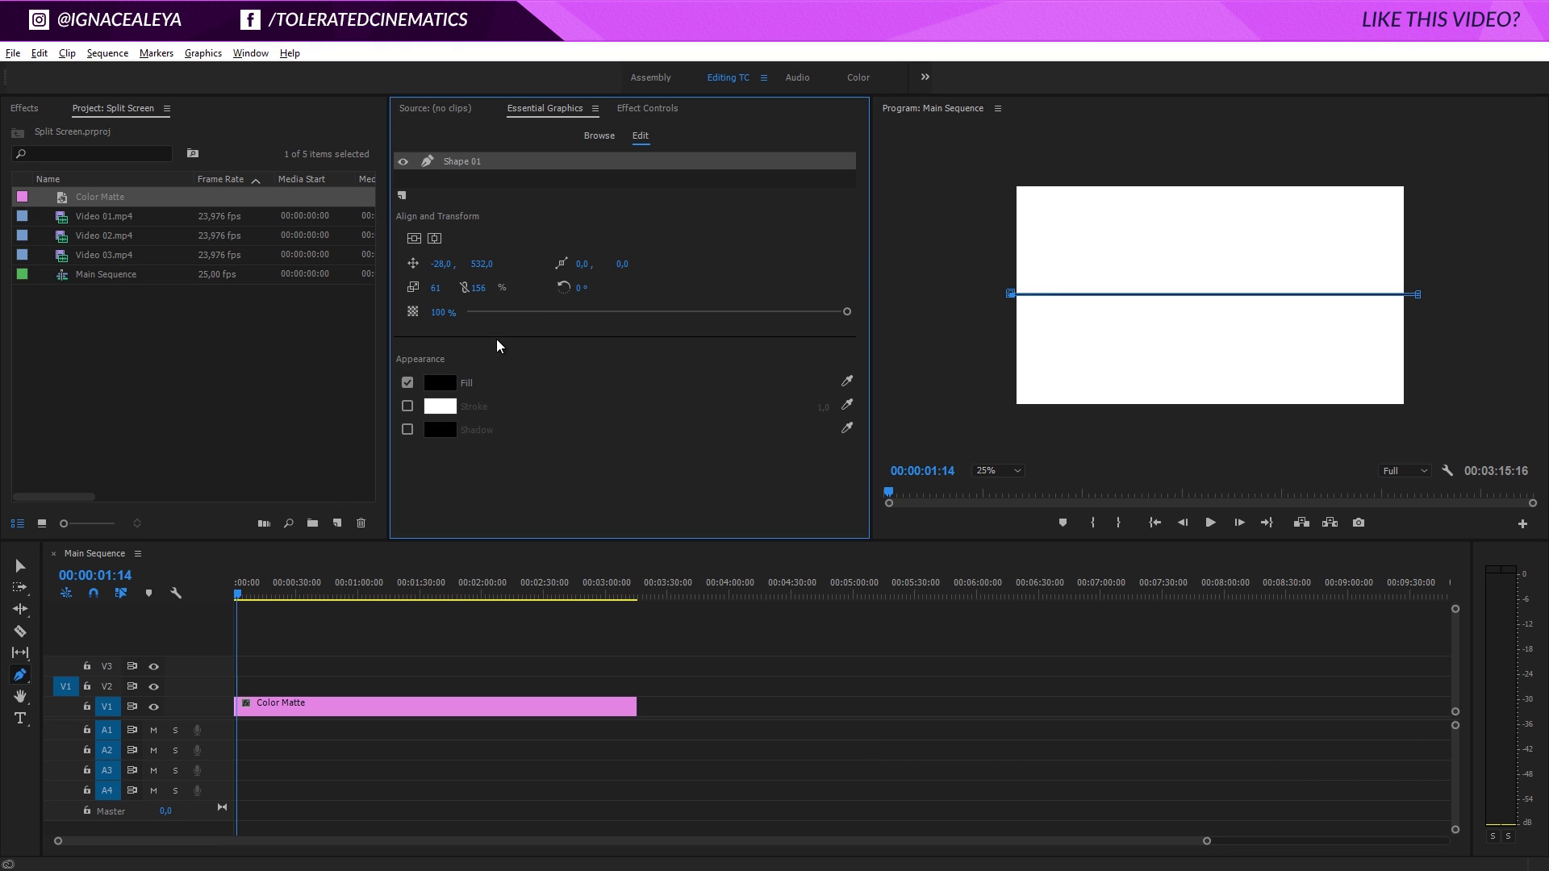
left_click_drag(482, 265, 1030, 339)
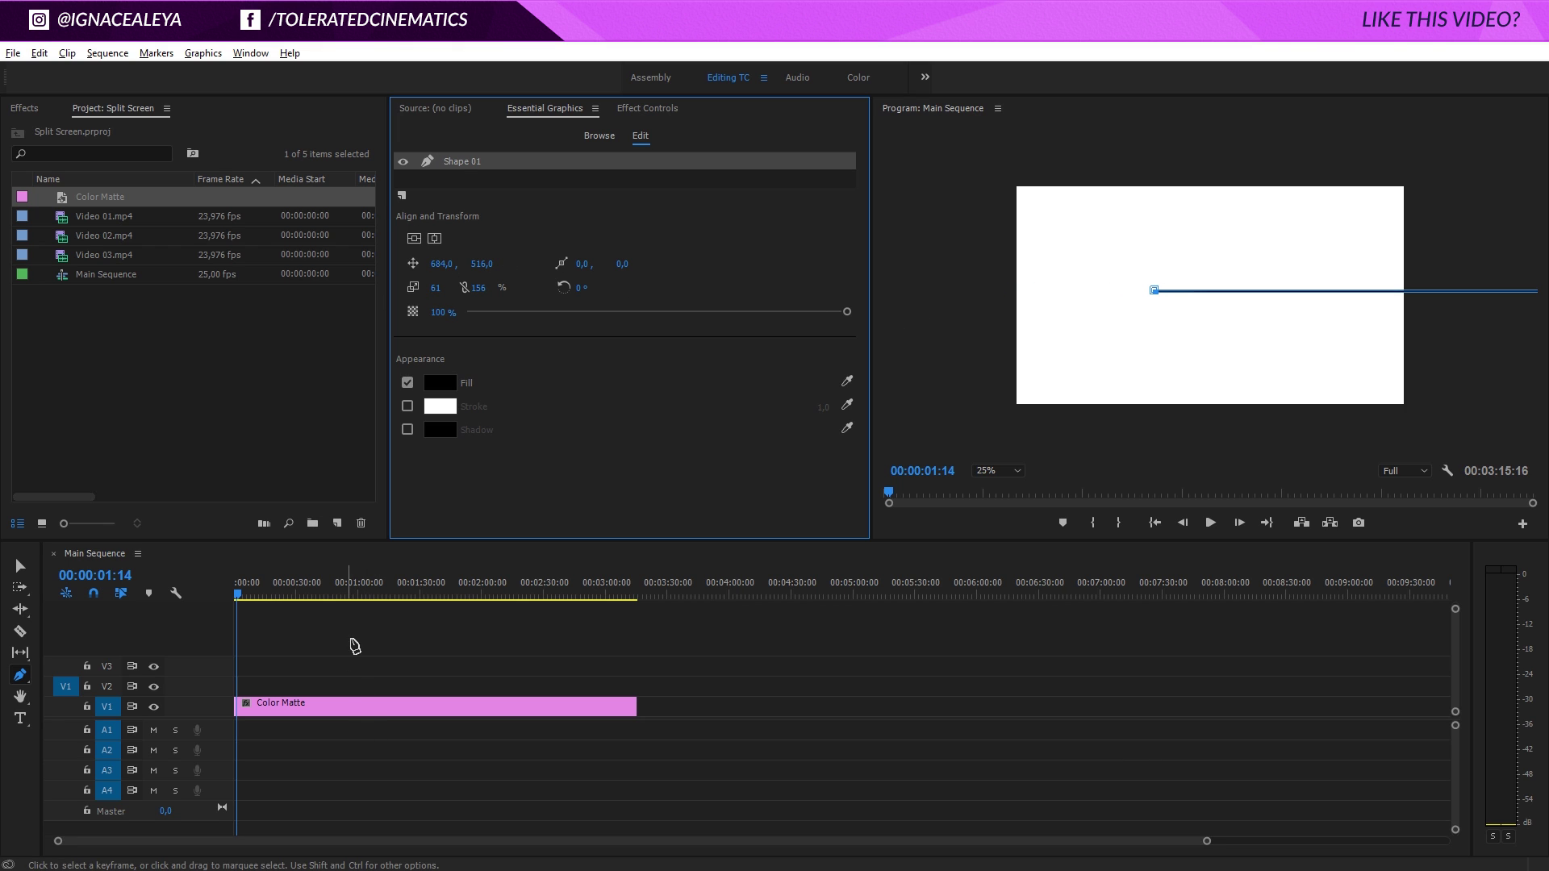
Step: Duplicate the Shape 01 layer and rename the copy Shape 02
right_click(471, 163)
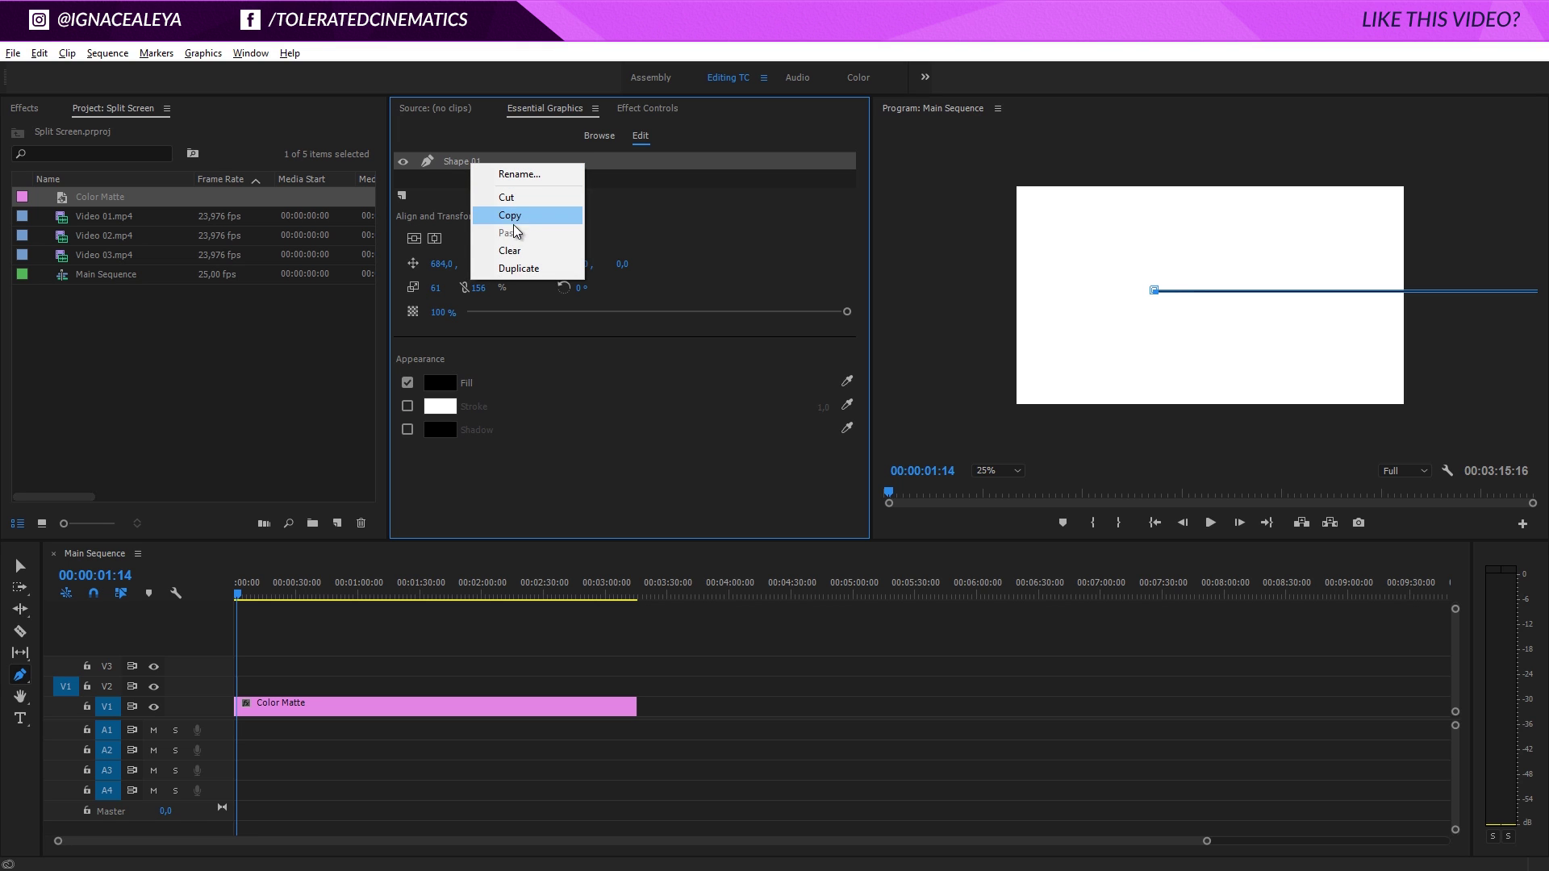
left_click(516, 270)
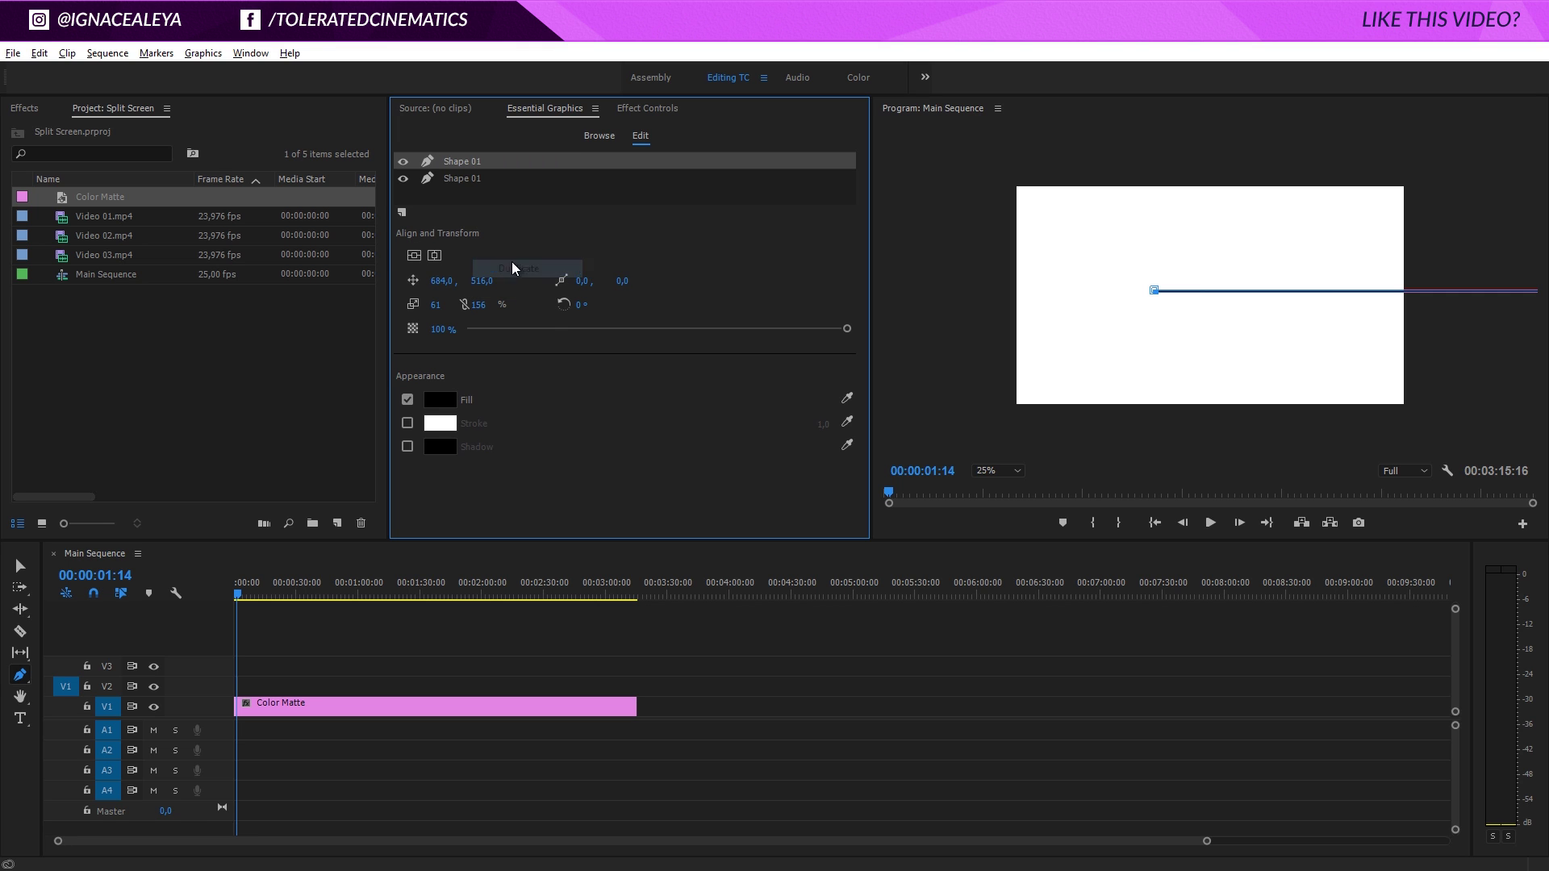
right_click(466, 178)
left_click(520, 192)
key("End")
key("BackSpace")
type("2")
key("Return")
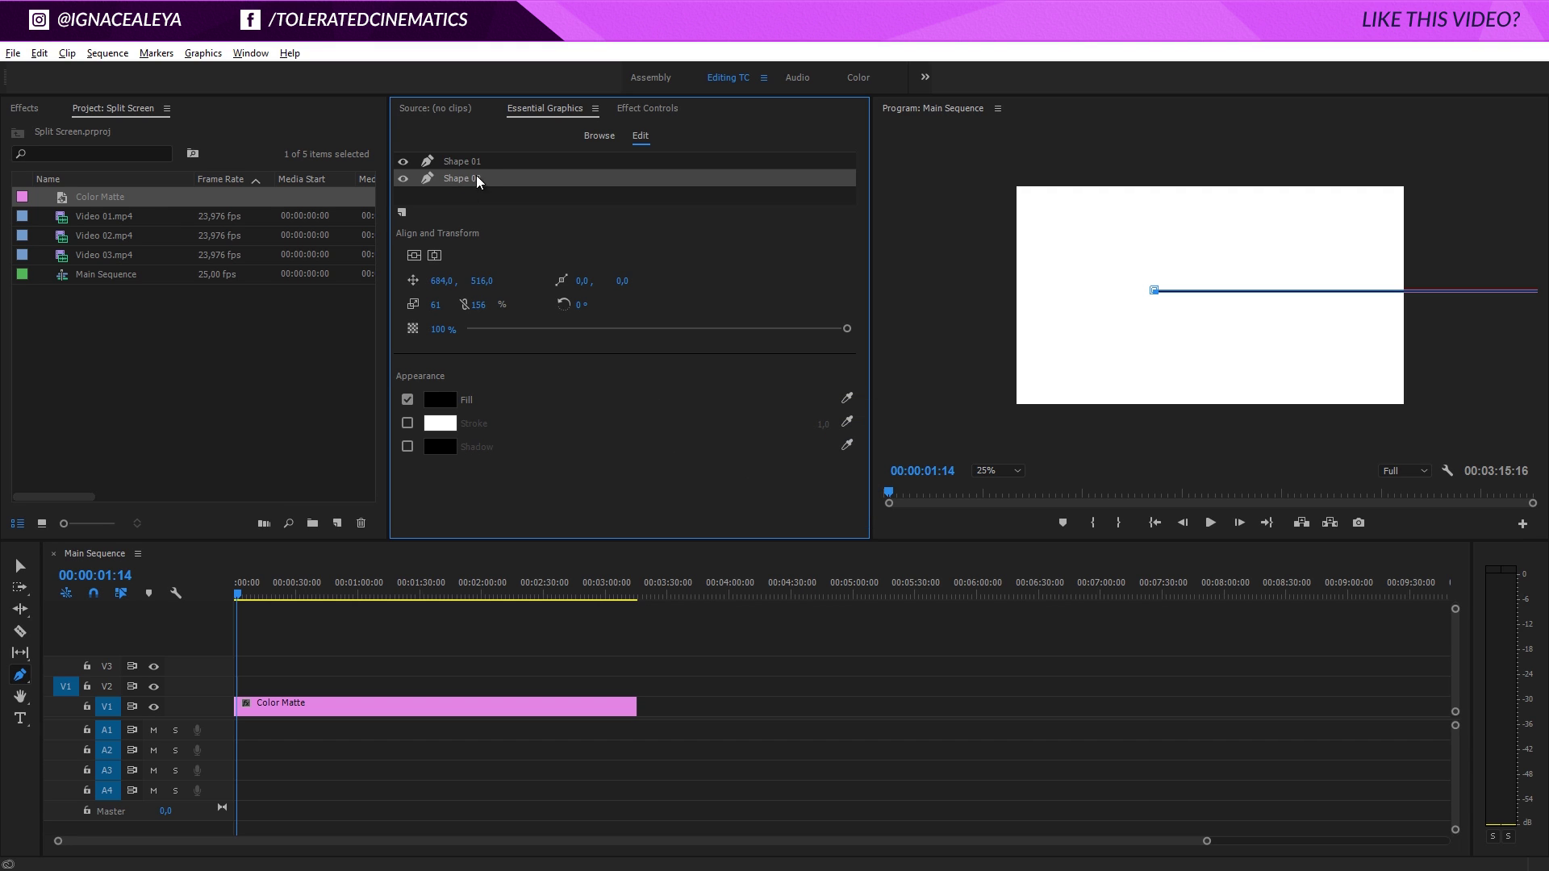
Step: Rotate Shape 02 by 90° into a vertical line and move it upward
left_click(575, 307)
key("Return")
left_click_drag(484, 282, 28, 244)
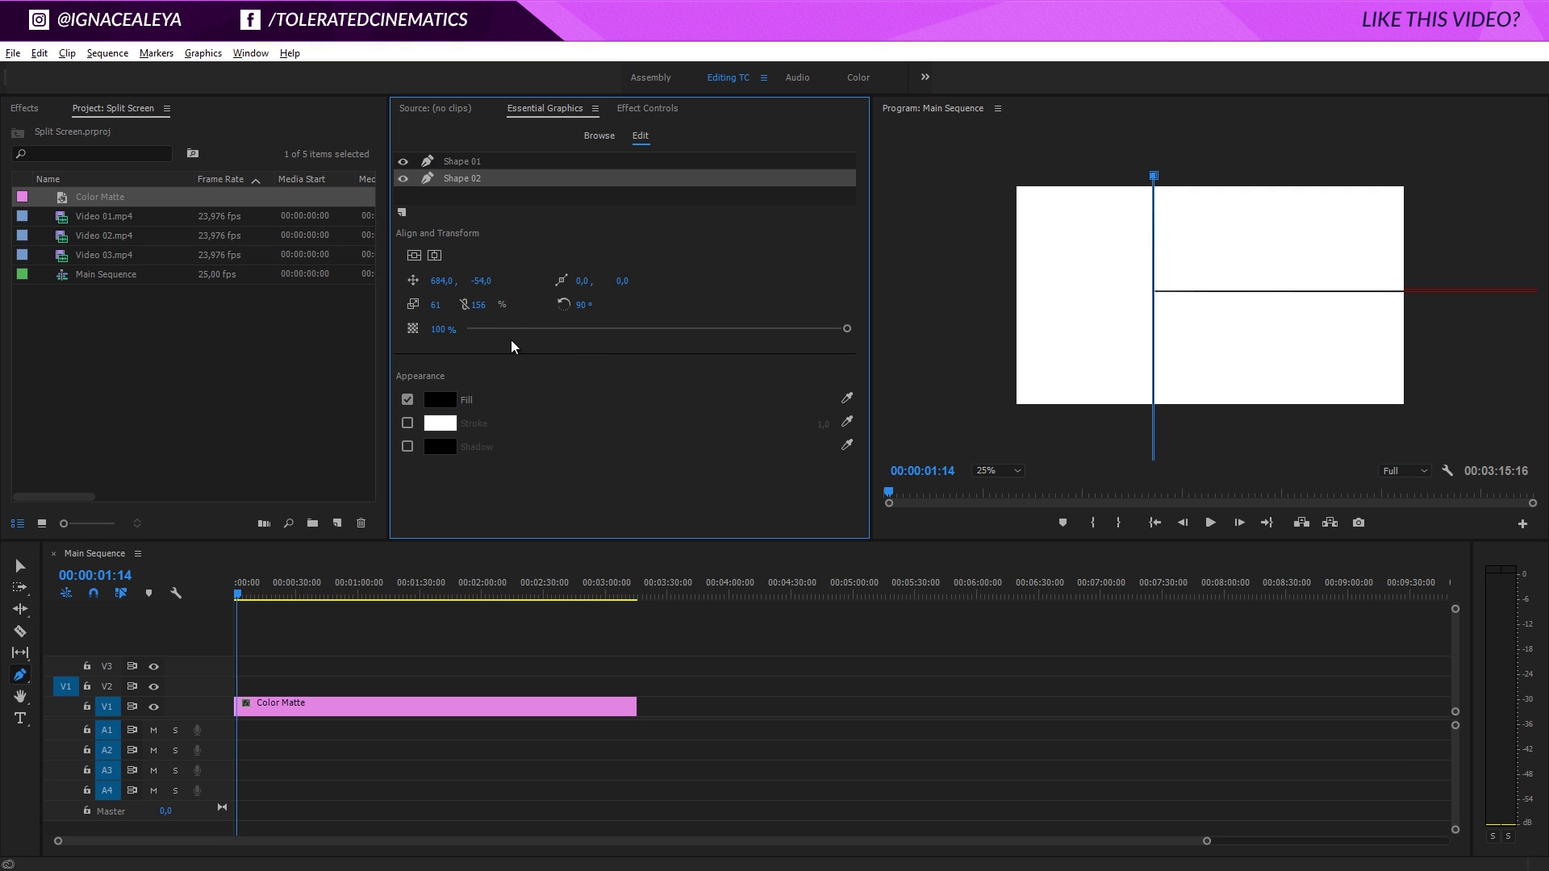
left_click(20, 566)
left_click(938, 400)
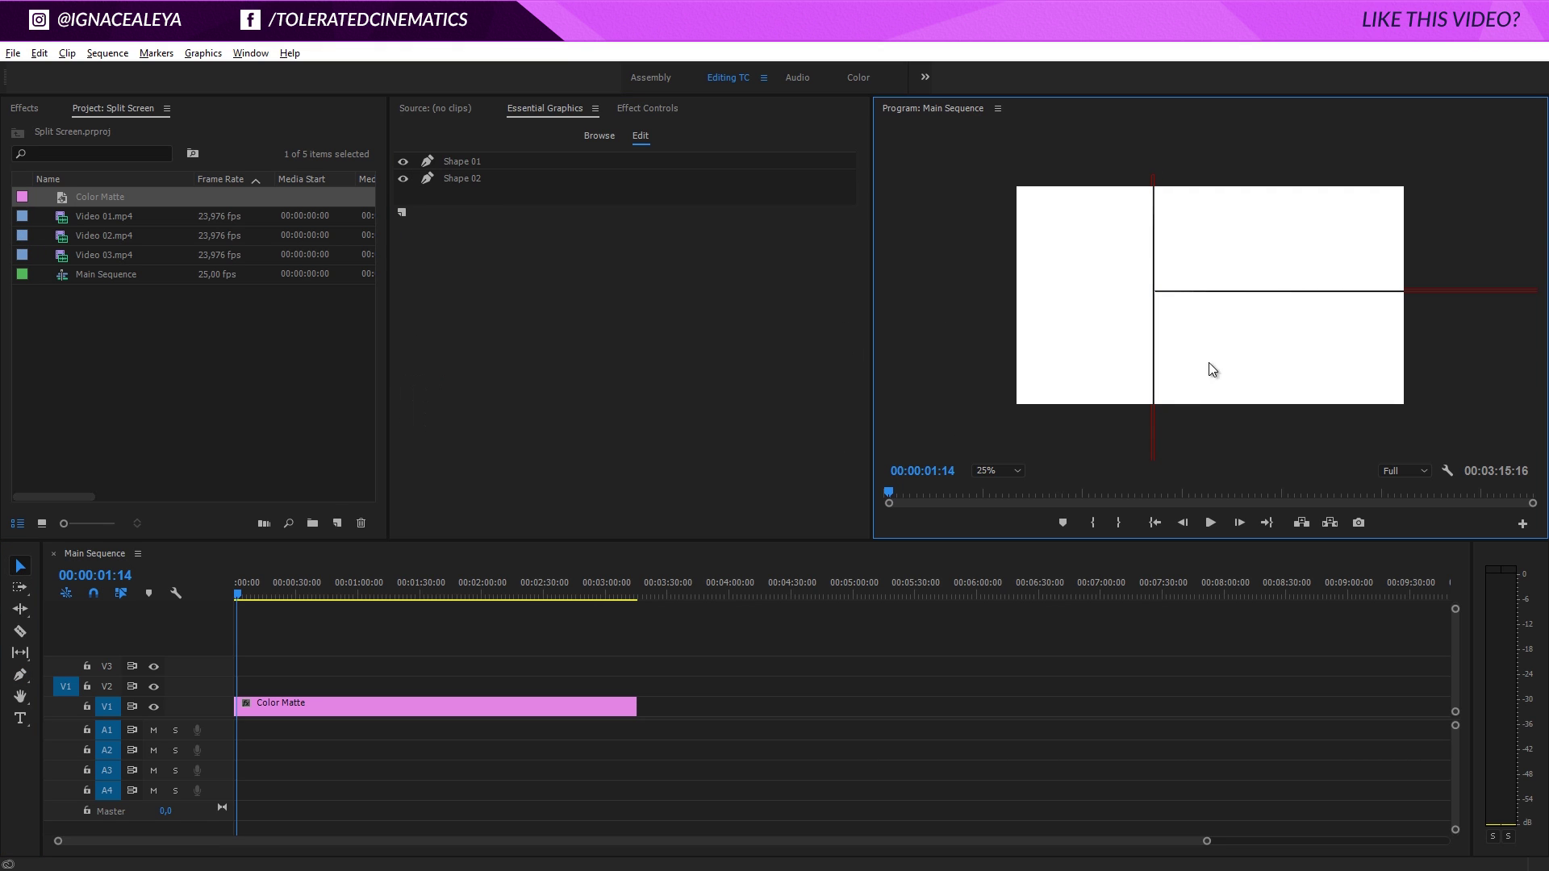
Step: With the monitor set to Fit, nudge Shape 02 right to X position 693
left_click(997, 470)
left_click(1006, 485)
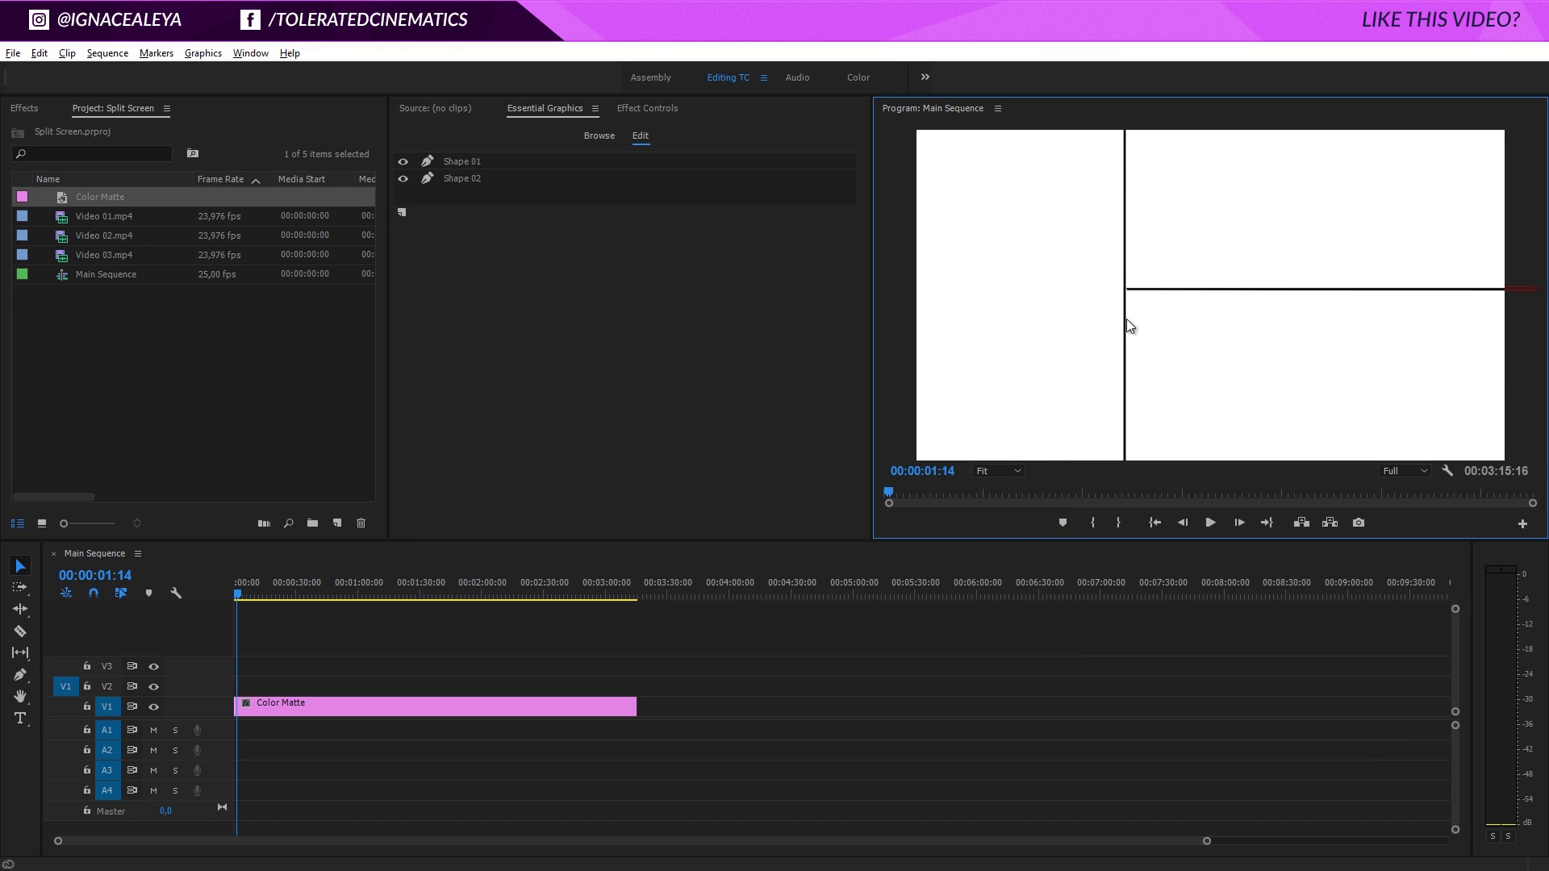
left_click(464, 179)
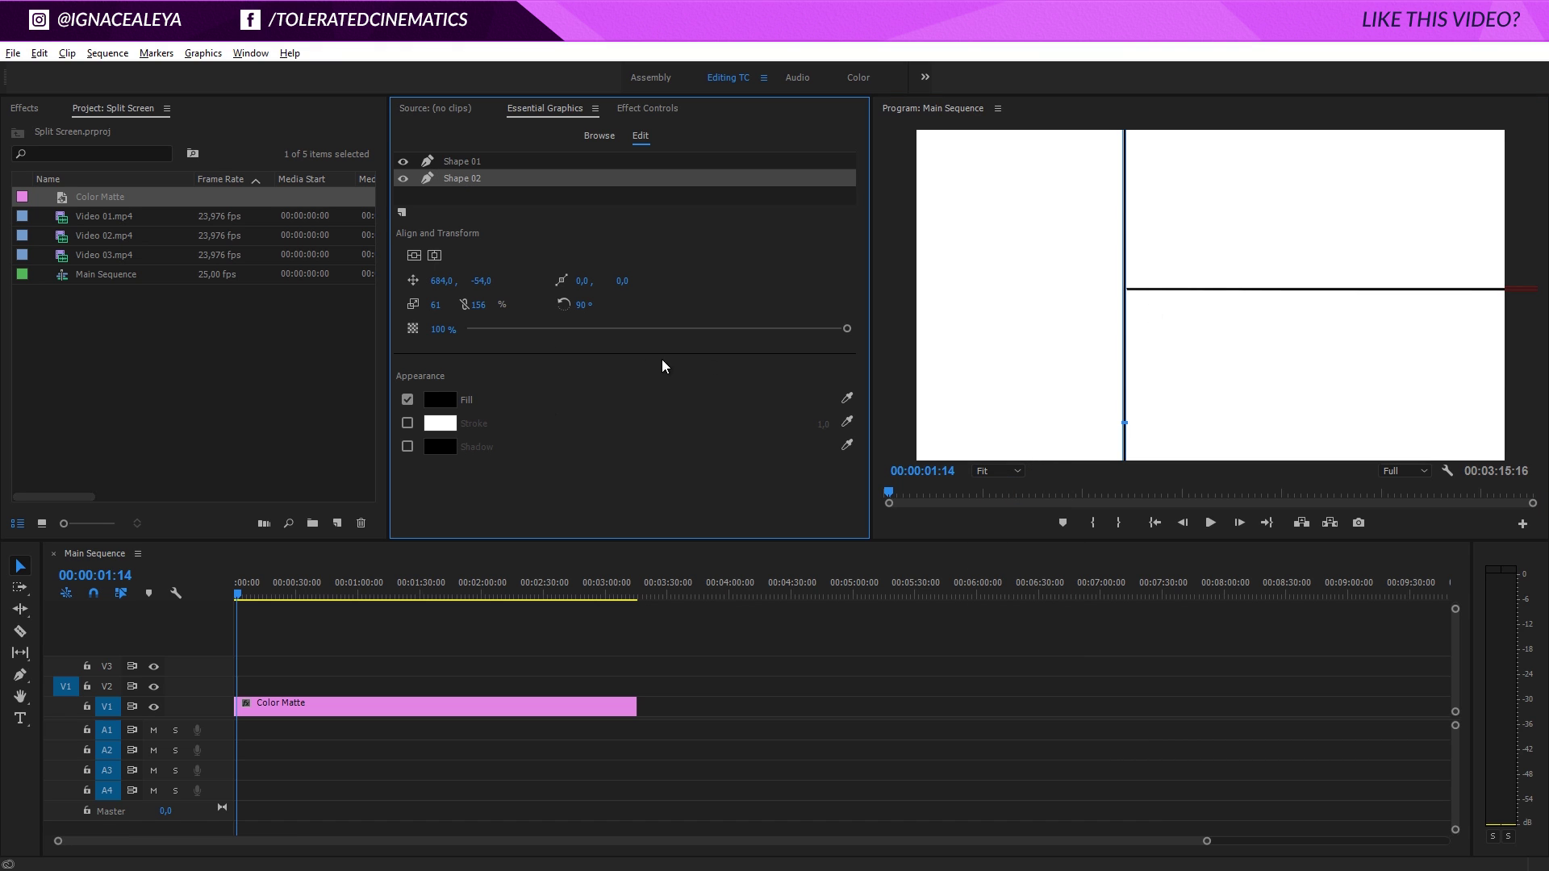
left_click_drag(443, 284, 469, 282)
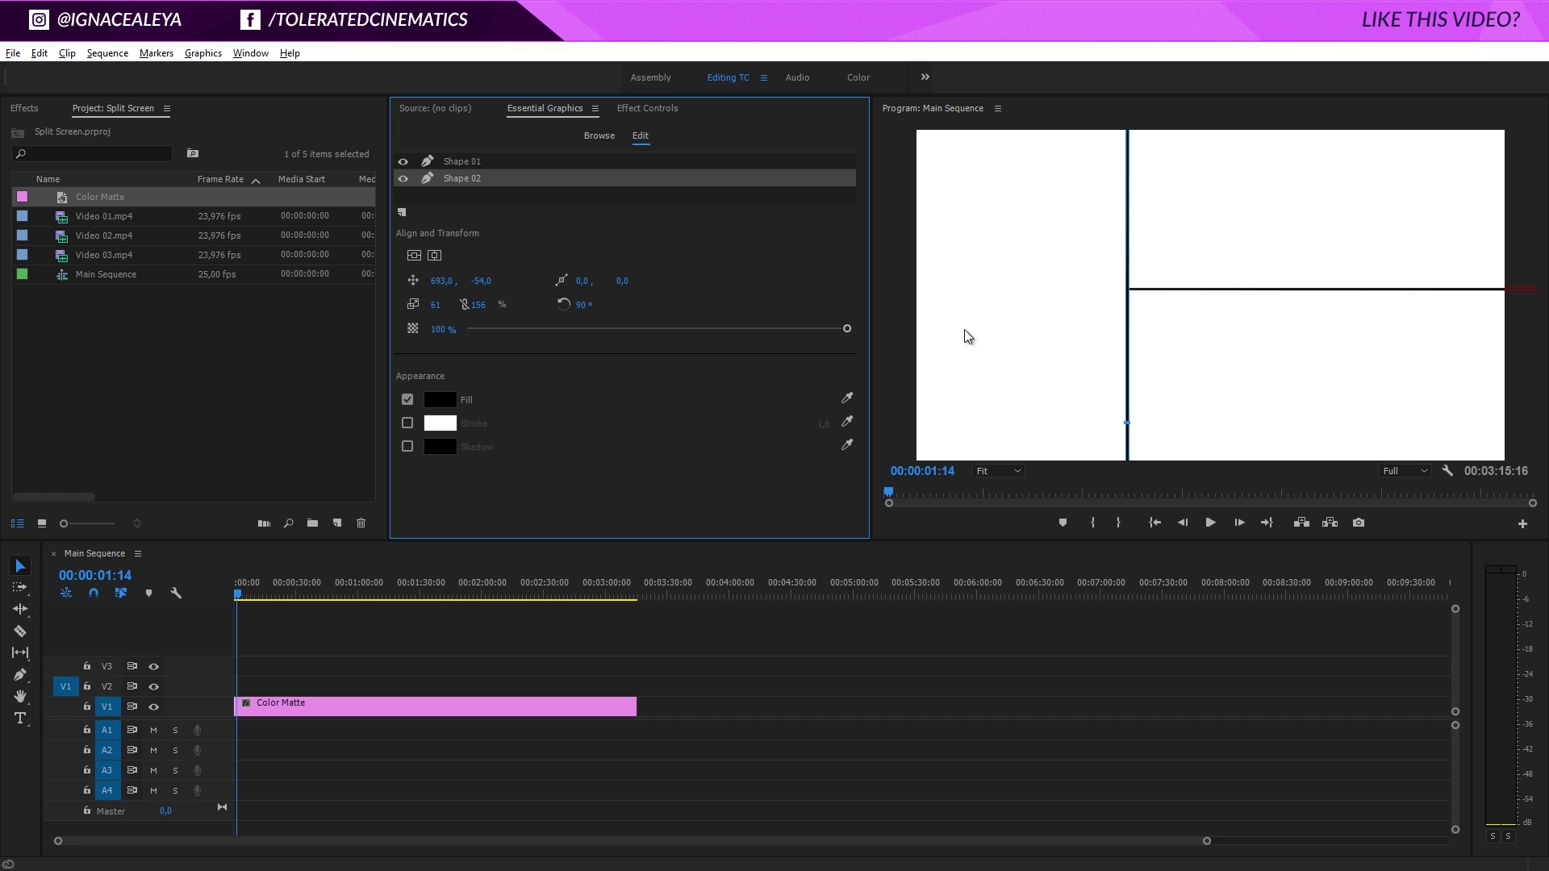
left_click(884, 331)
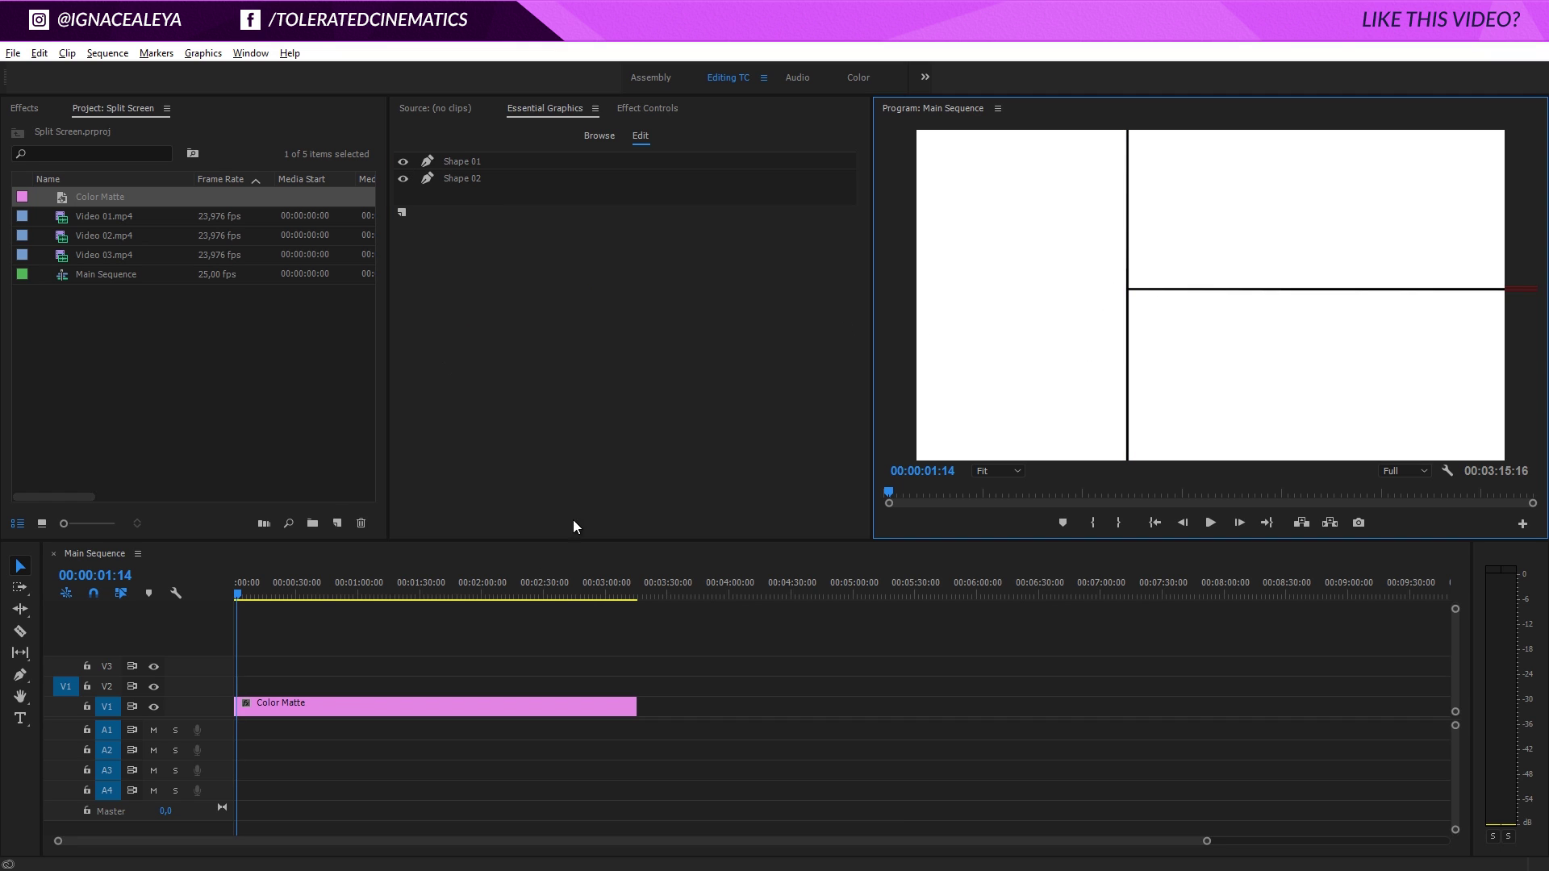
Step: Vertically centre Shape 01 at 684, 535,5 and zoom into the timeline
left_click(463, 160)
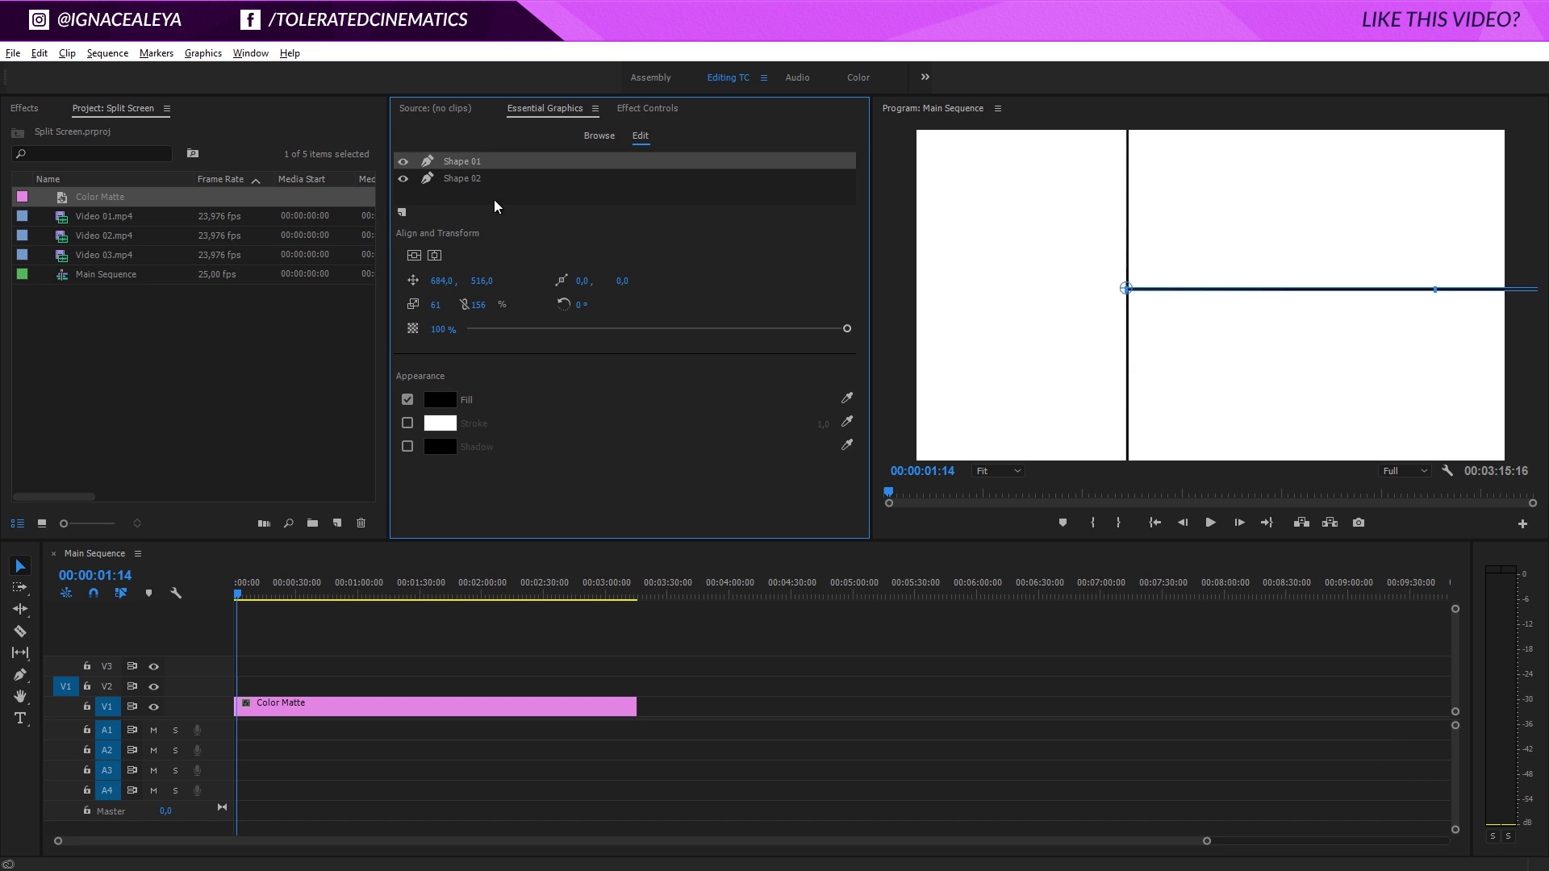
left_click(415, 258)
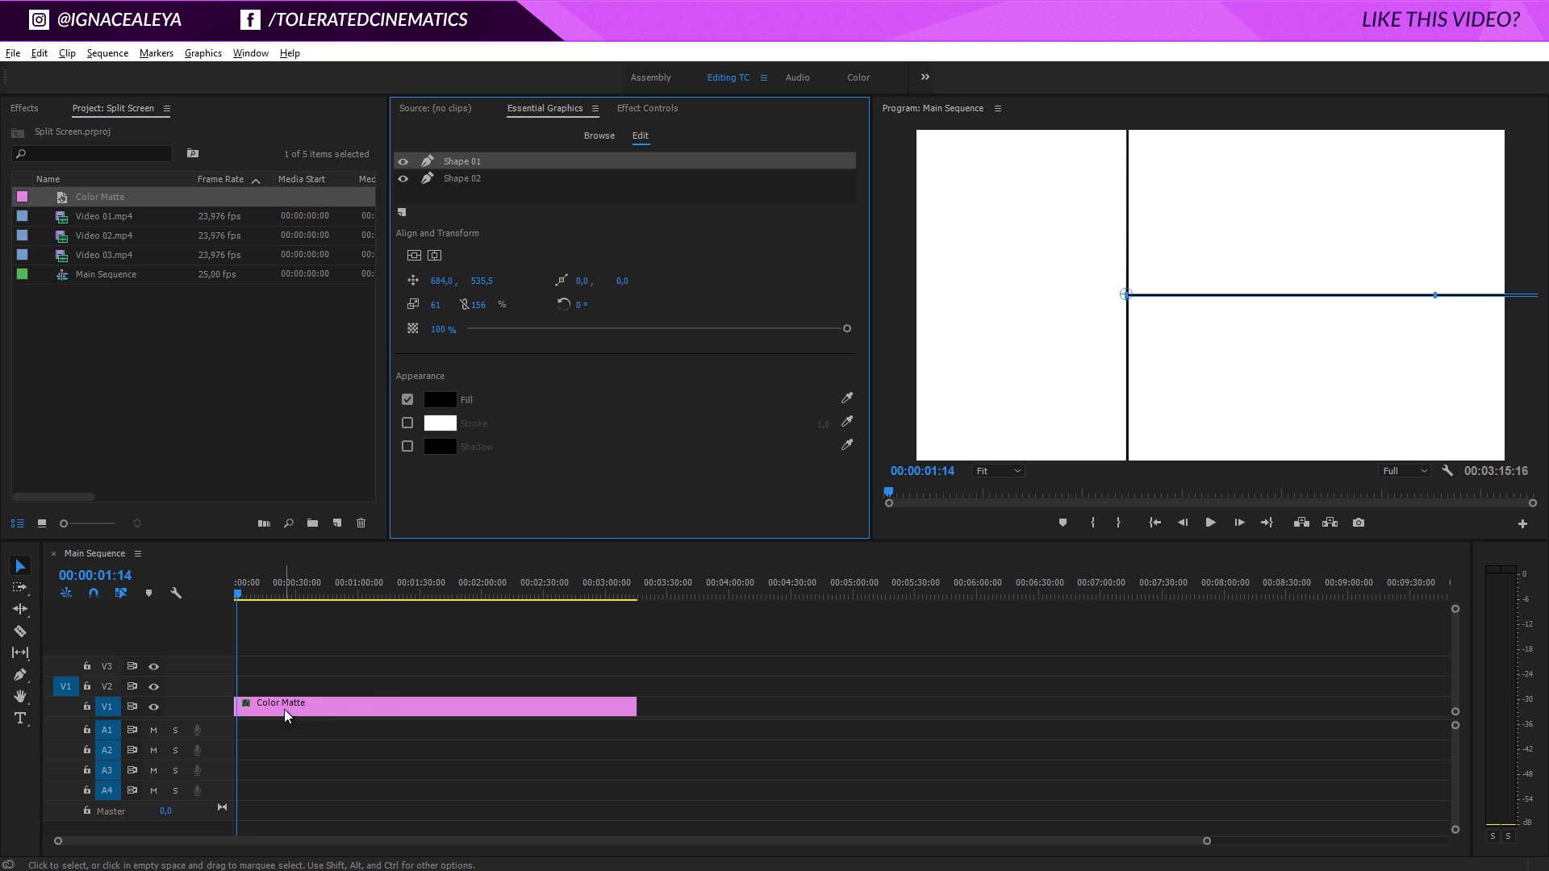
left_click(304, 843)
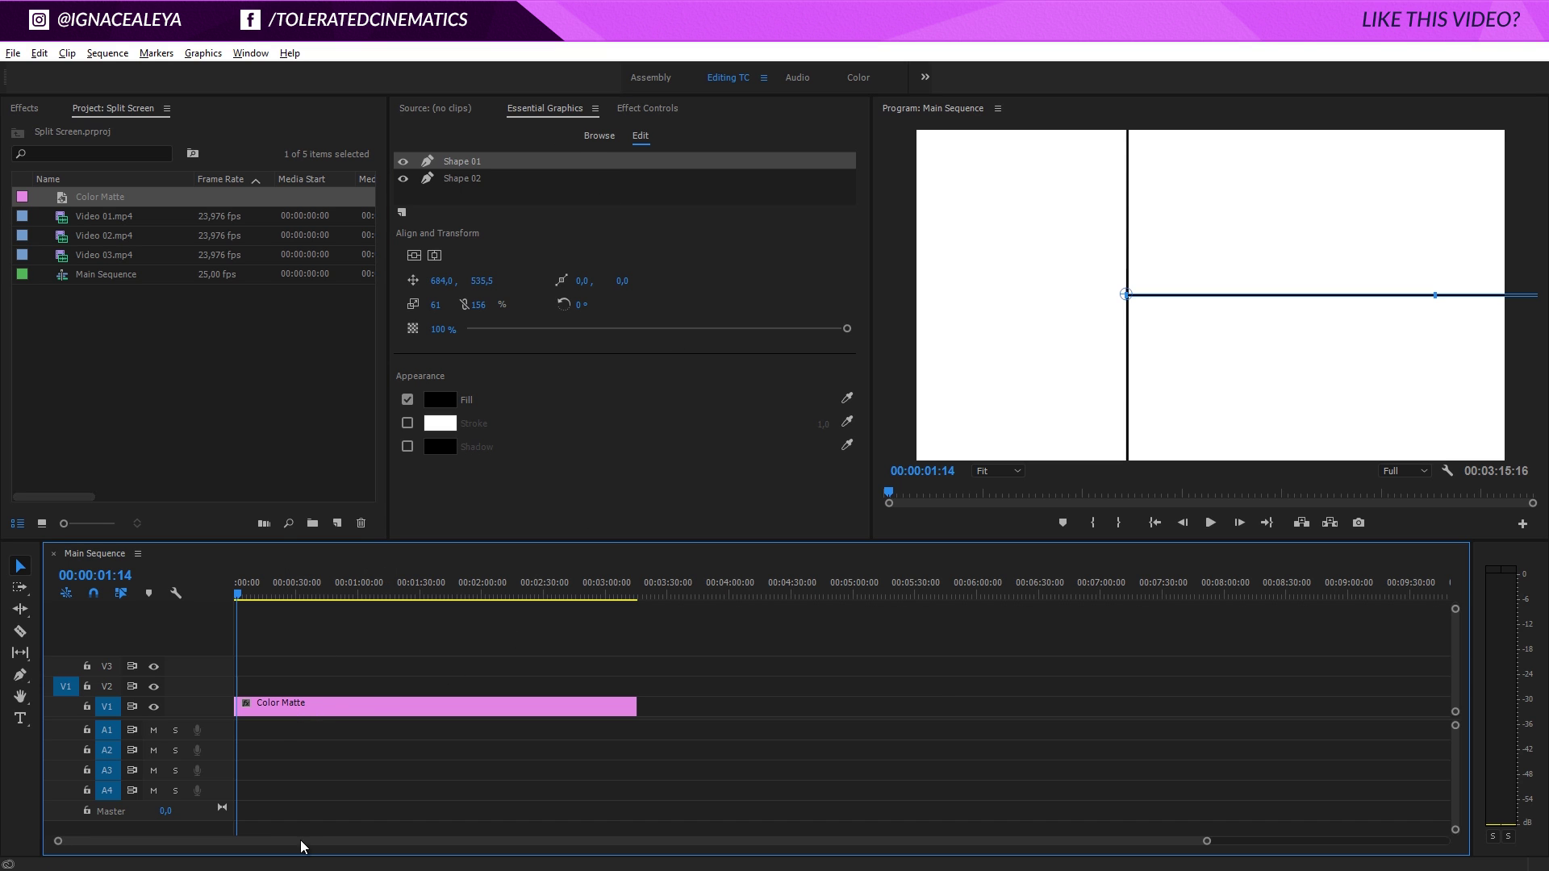
left_click_drag(1207, 841, 211, 840)
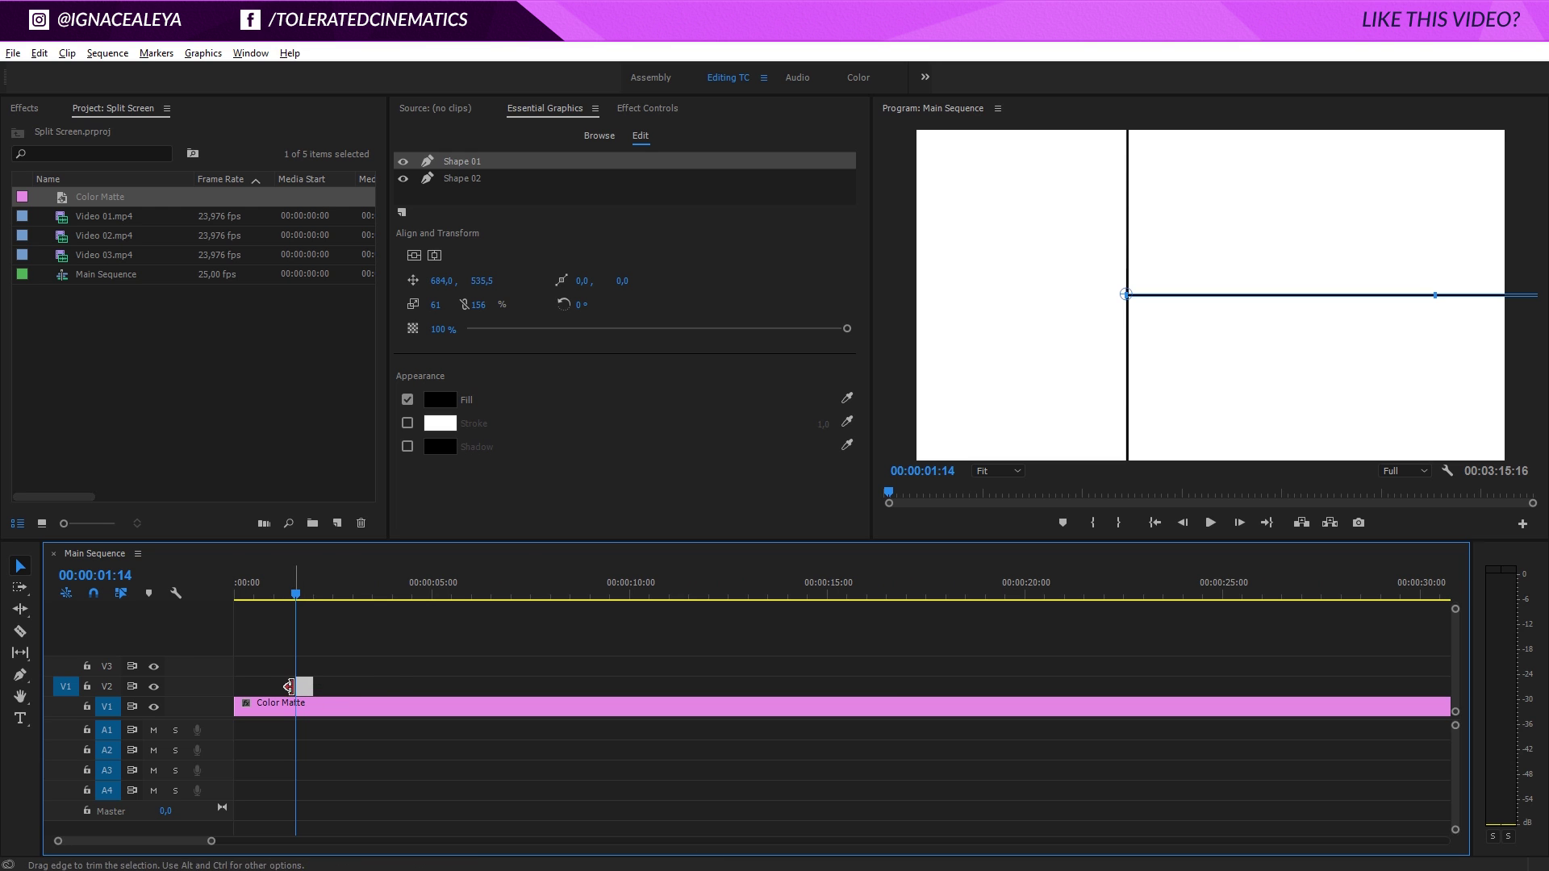
Step: Extend the Graphic clip on V2 to about 57 seconds and return the playhead to the start
left_click_drag(266, 684, 905, 686)
left_click_drag(213, 843, 338, 841)
left_click_drag(967, 658, 1184, 667)
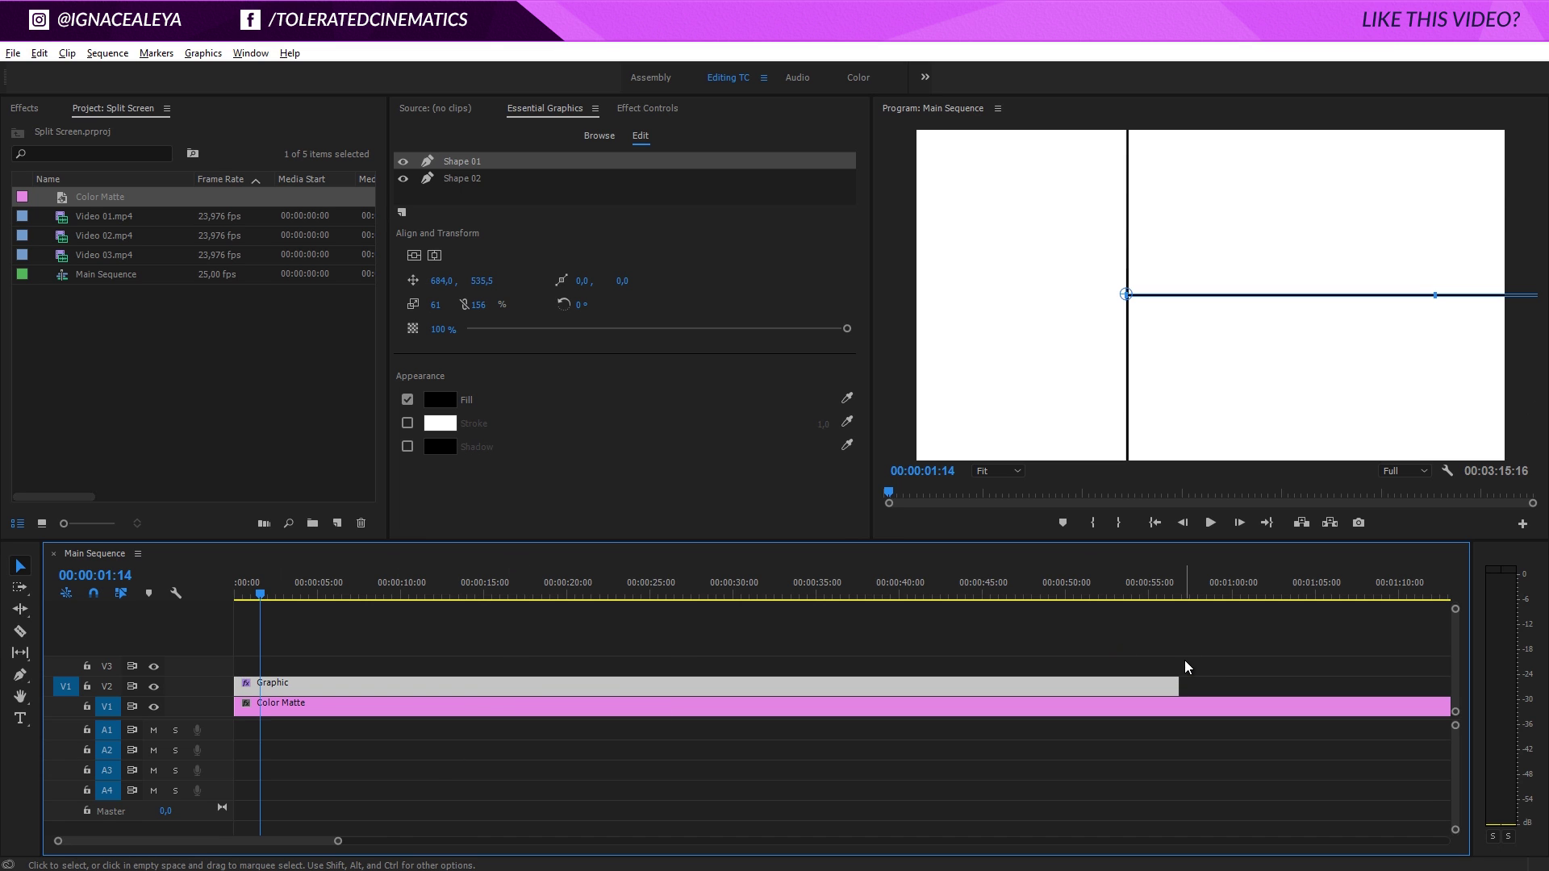
key("Home")
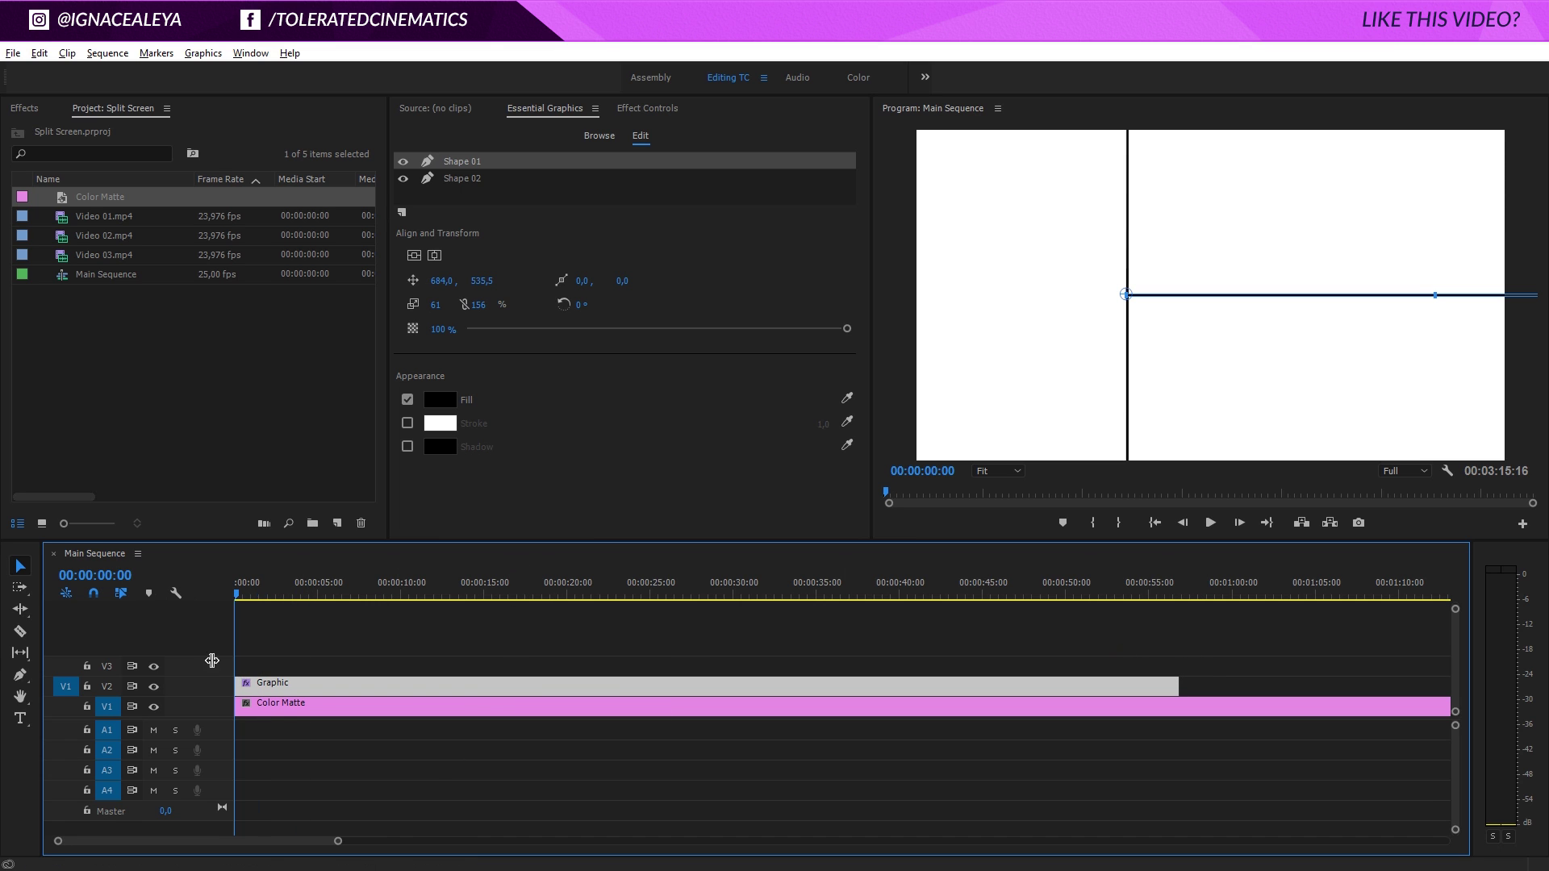
left_click(283, 706)
Step: Delete the white Color Matte, move the Graphic clip to a higher track, and place Video 01.mp4 on V1
key("Delete")
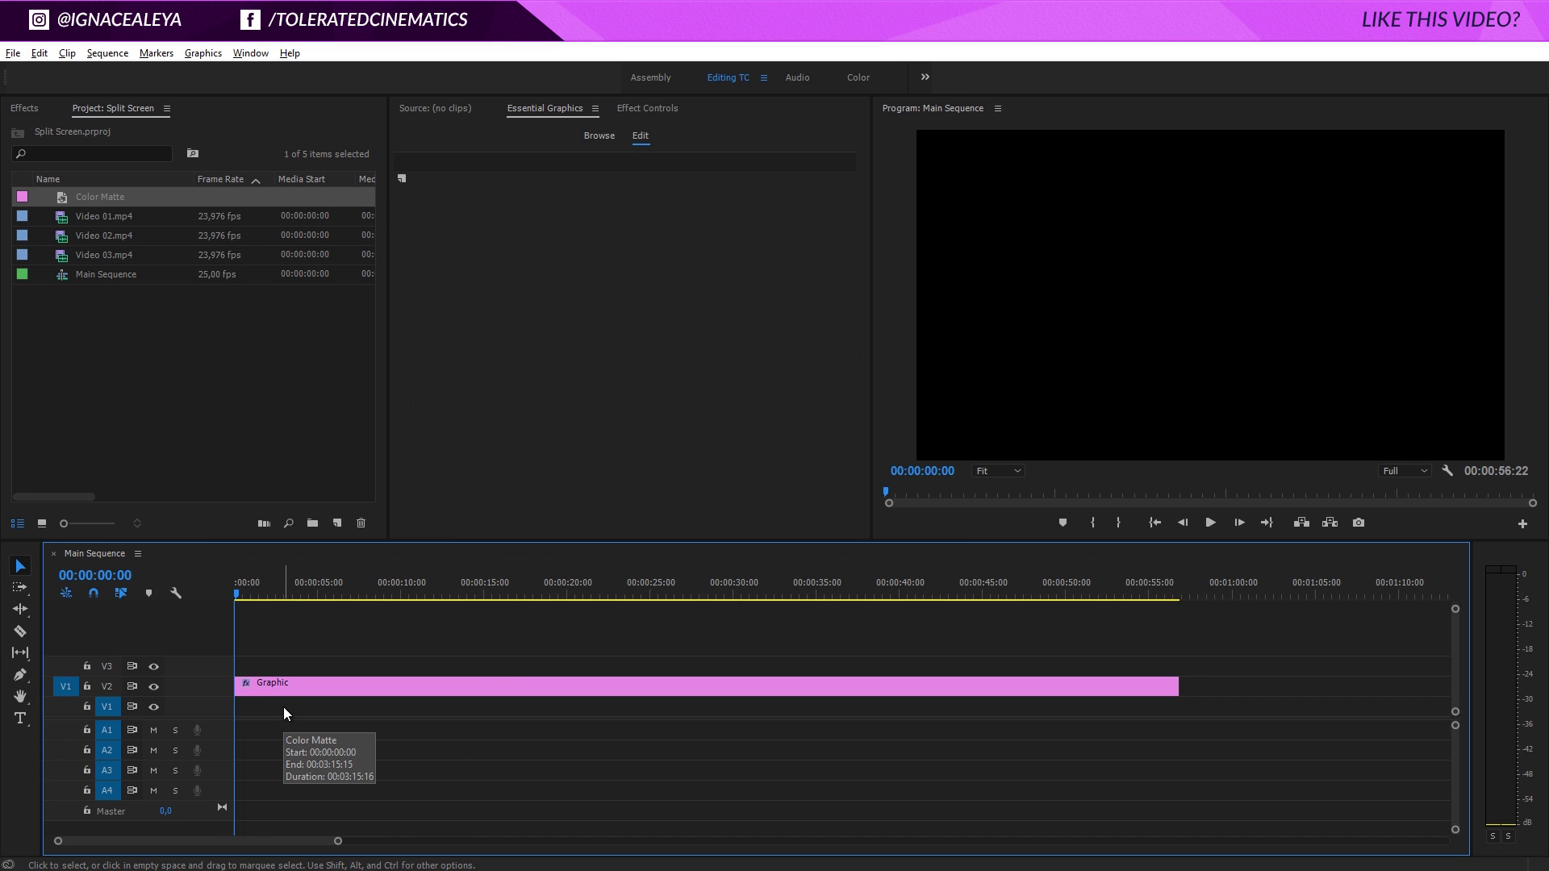
left_click(296, 687)
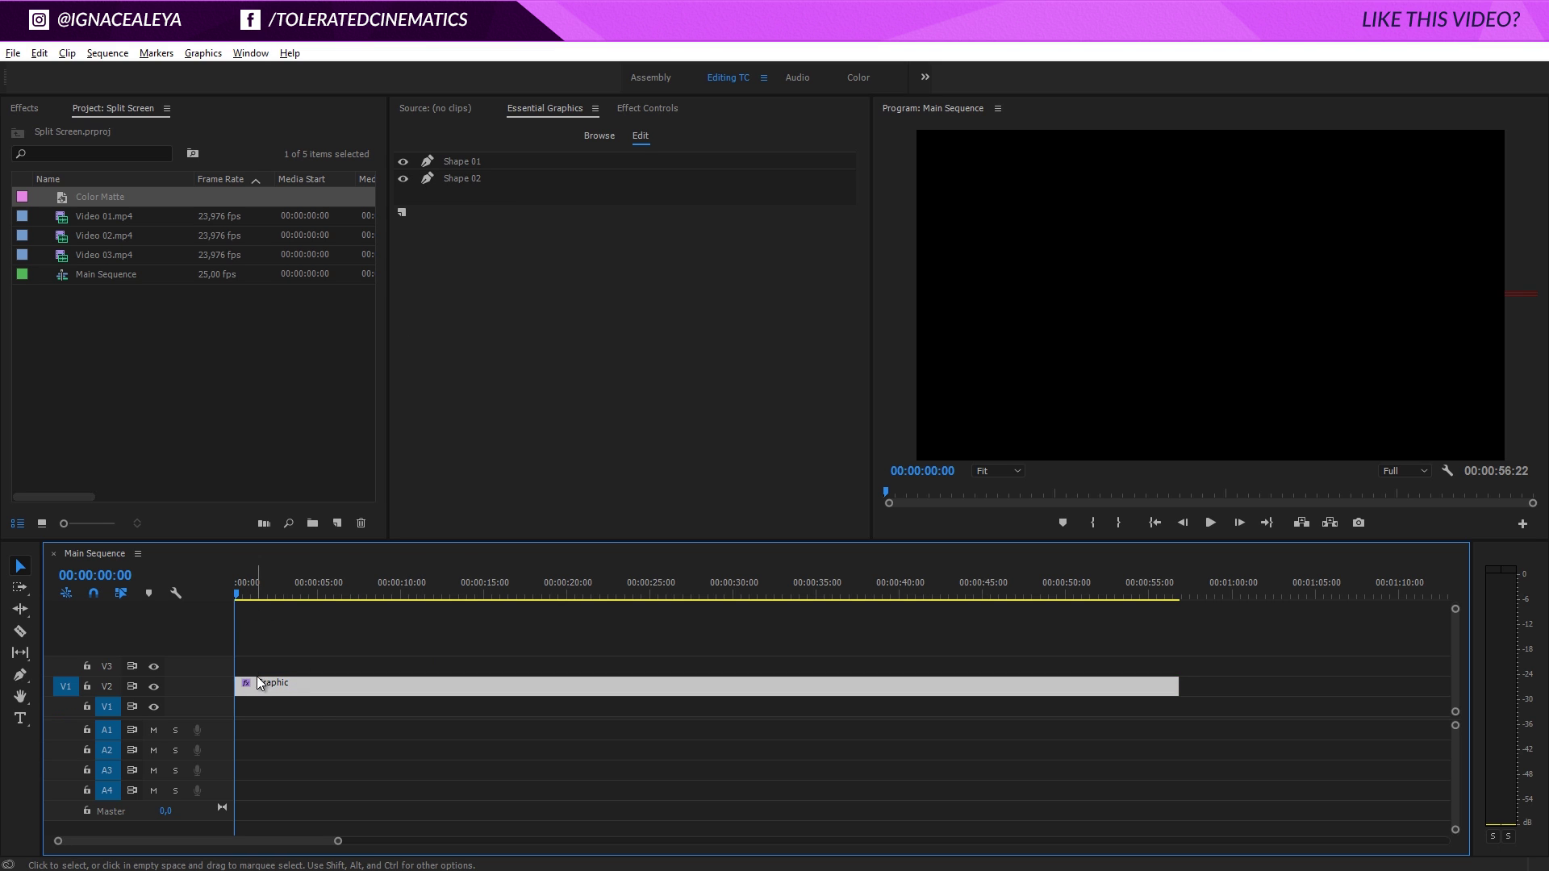
left_click_drag(255, 684, 257, 671)
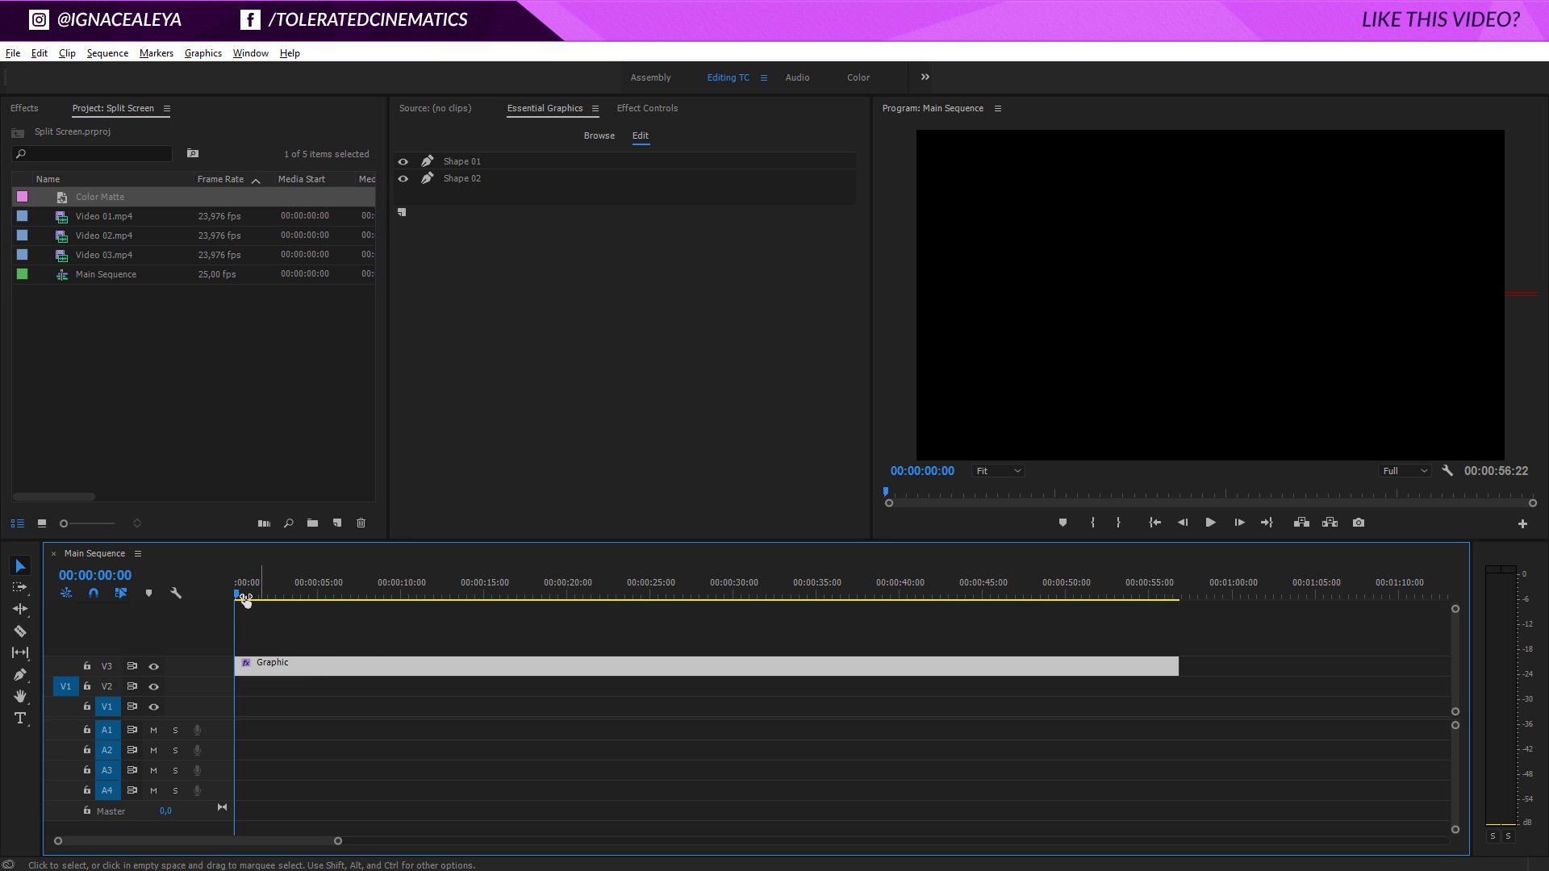
left_click_drag(54, 216, 282, 653)
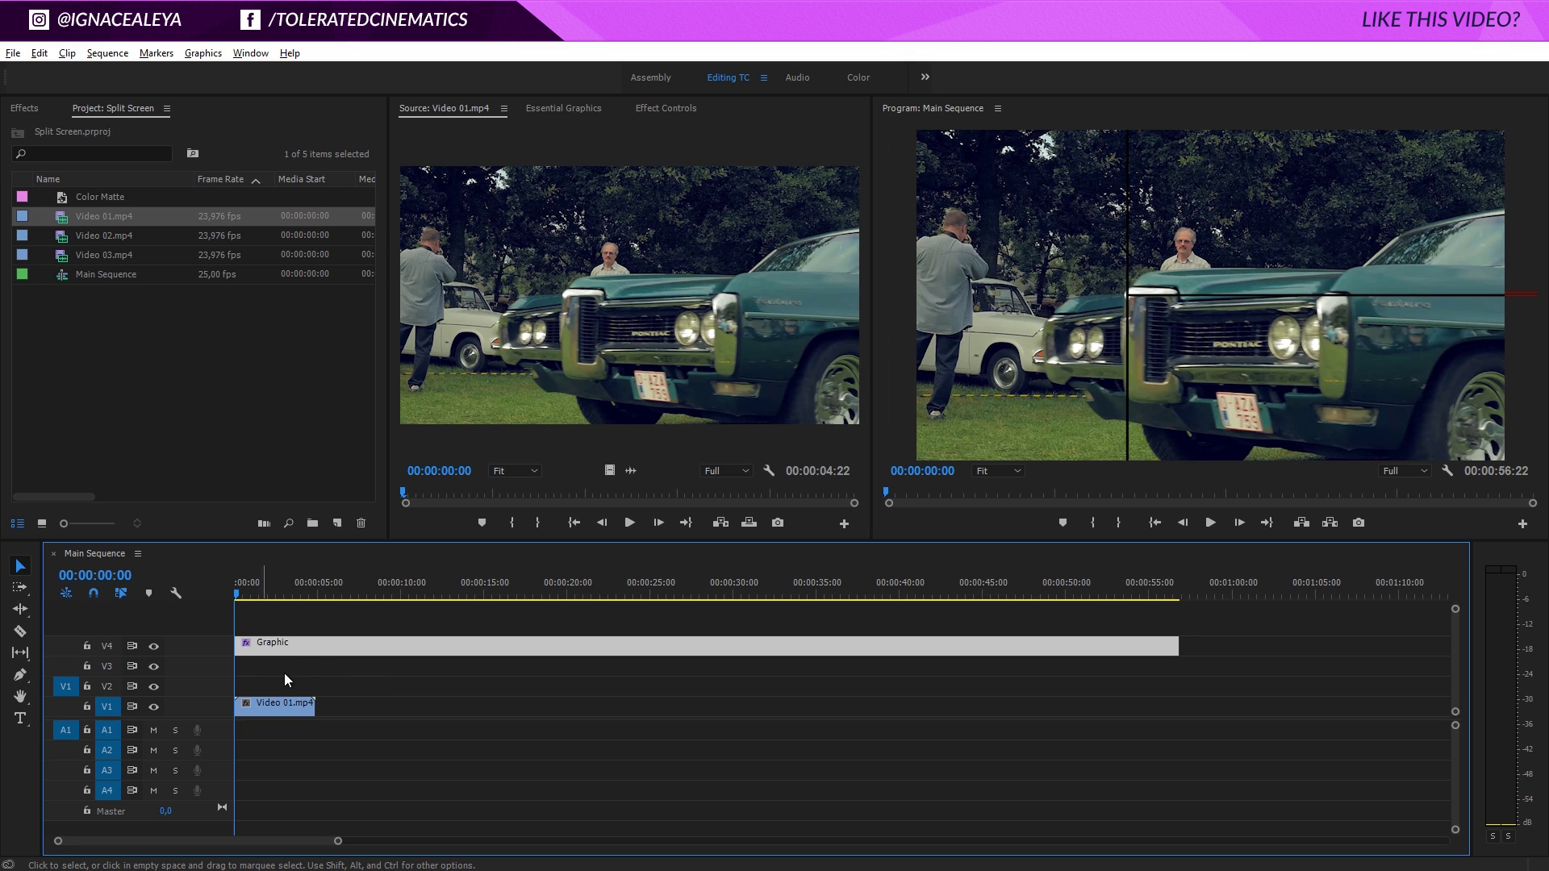
Step: Place Video 02.mp4 on V2 and Video 03.mp4 on V3 at the sequence start
double_click(105, 235)
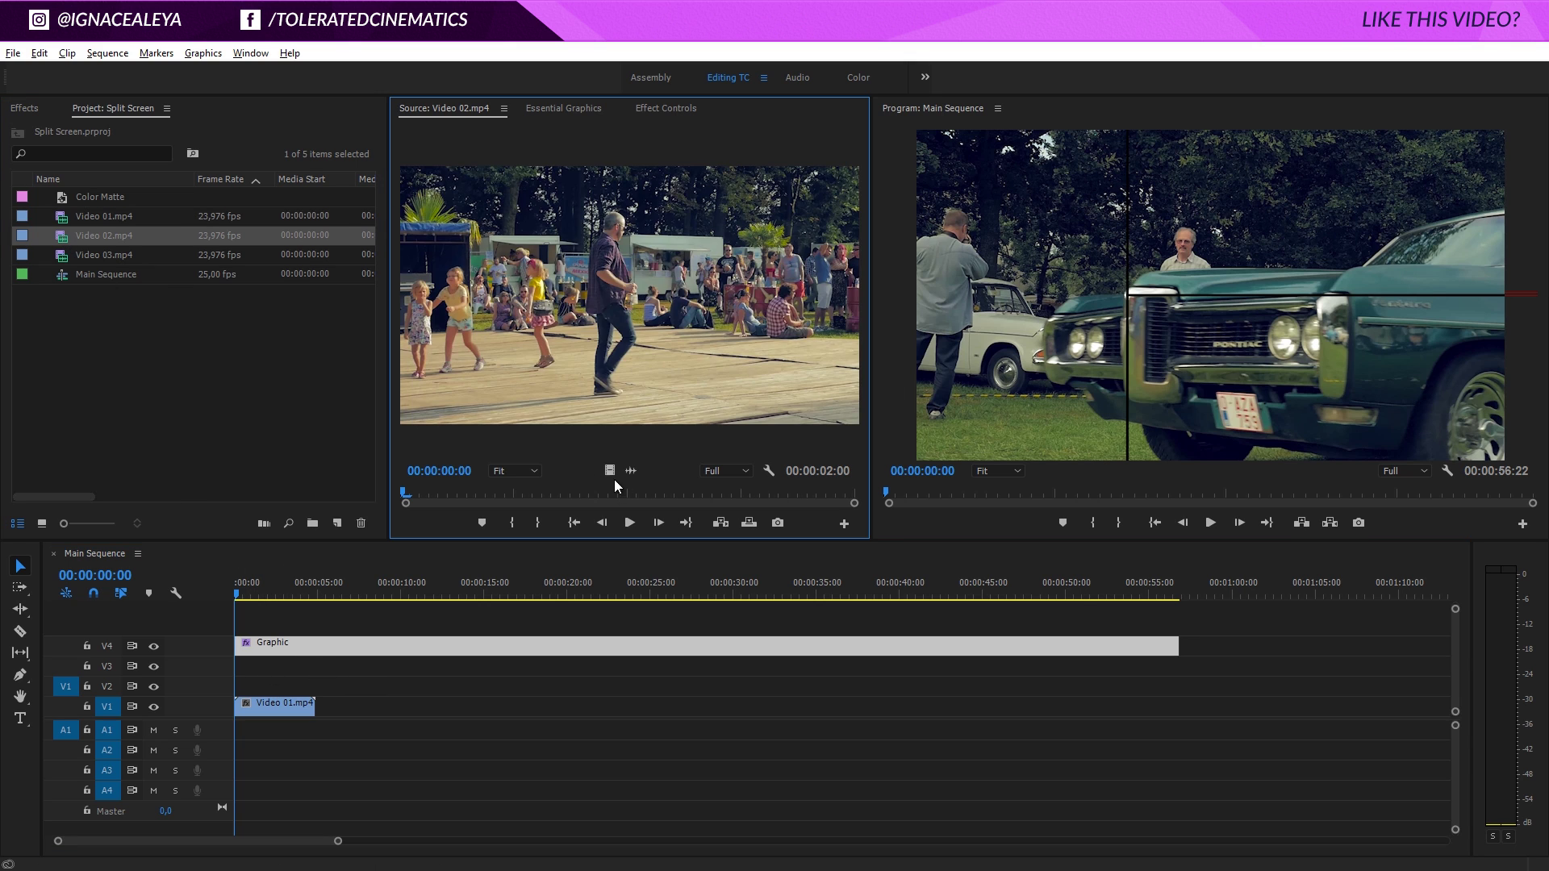
left_click_drag(607, 470, 250, 685)
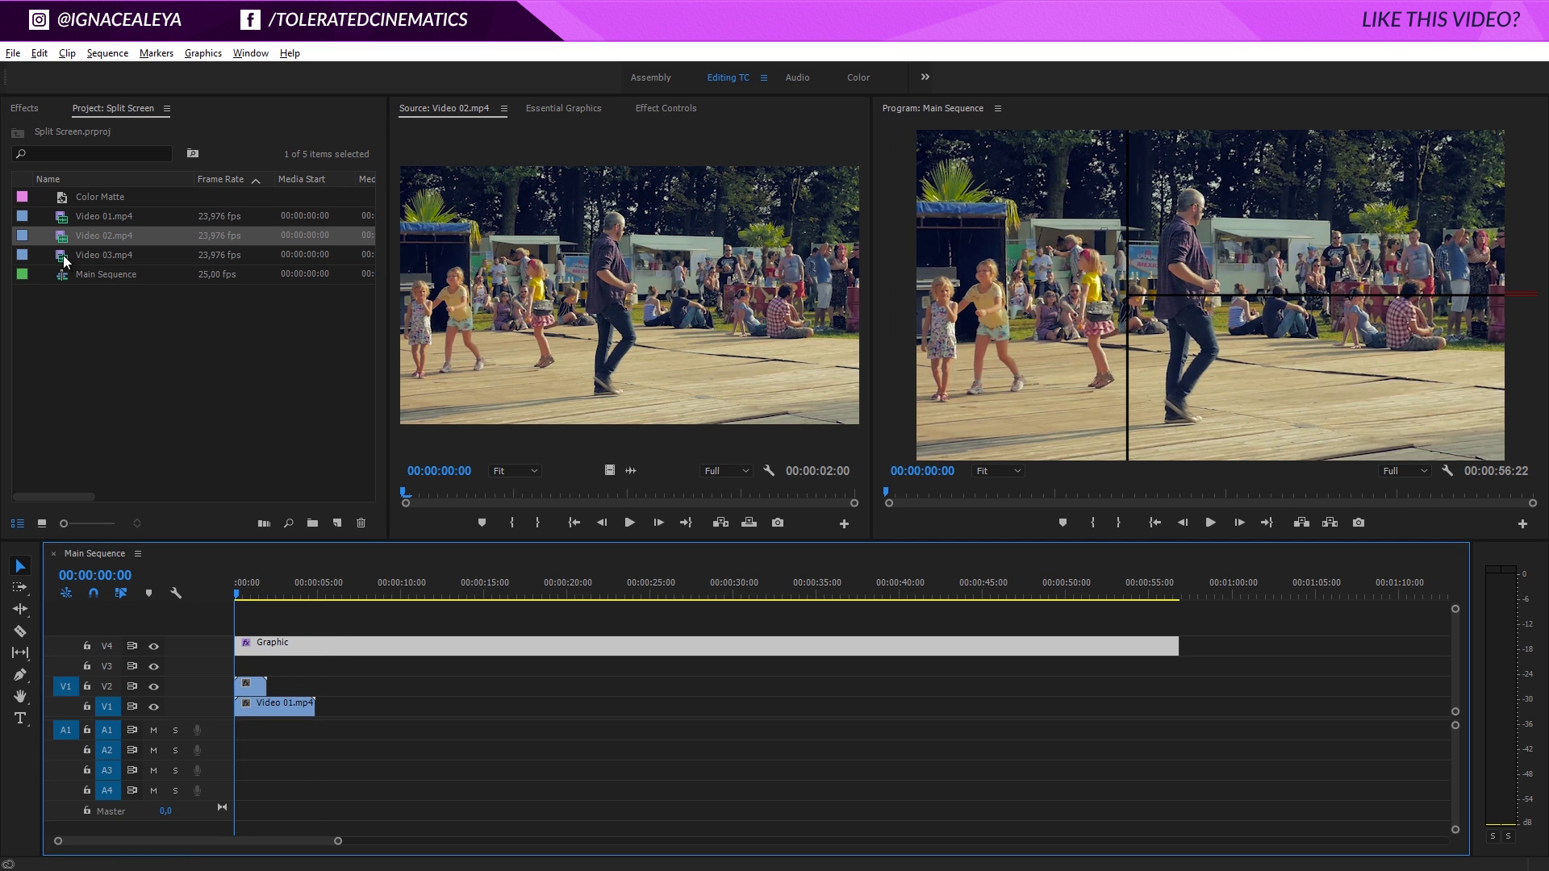
double_click(105, 255)
left_click_drag(607, 470, 256, 663)
left_click_drag(338, 842, 268, 815)
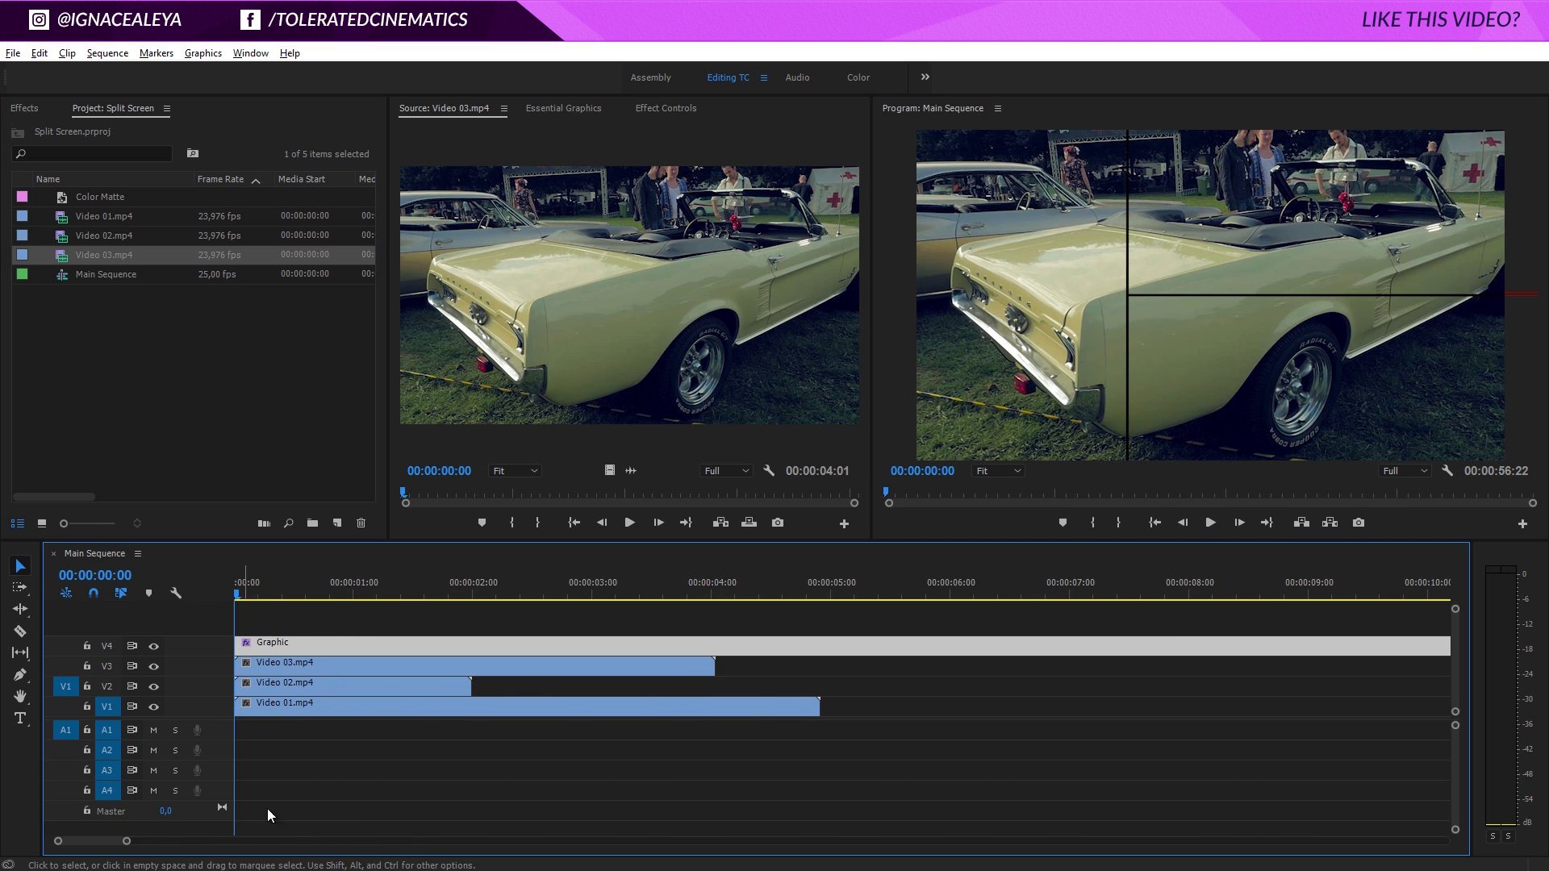
Step: Cut the Graphic clip where Video 01 ends and remove the leftover piece
left_click(823, 645, "ctrl")
left_click(851, 642)
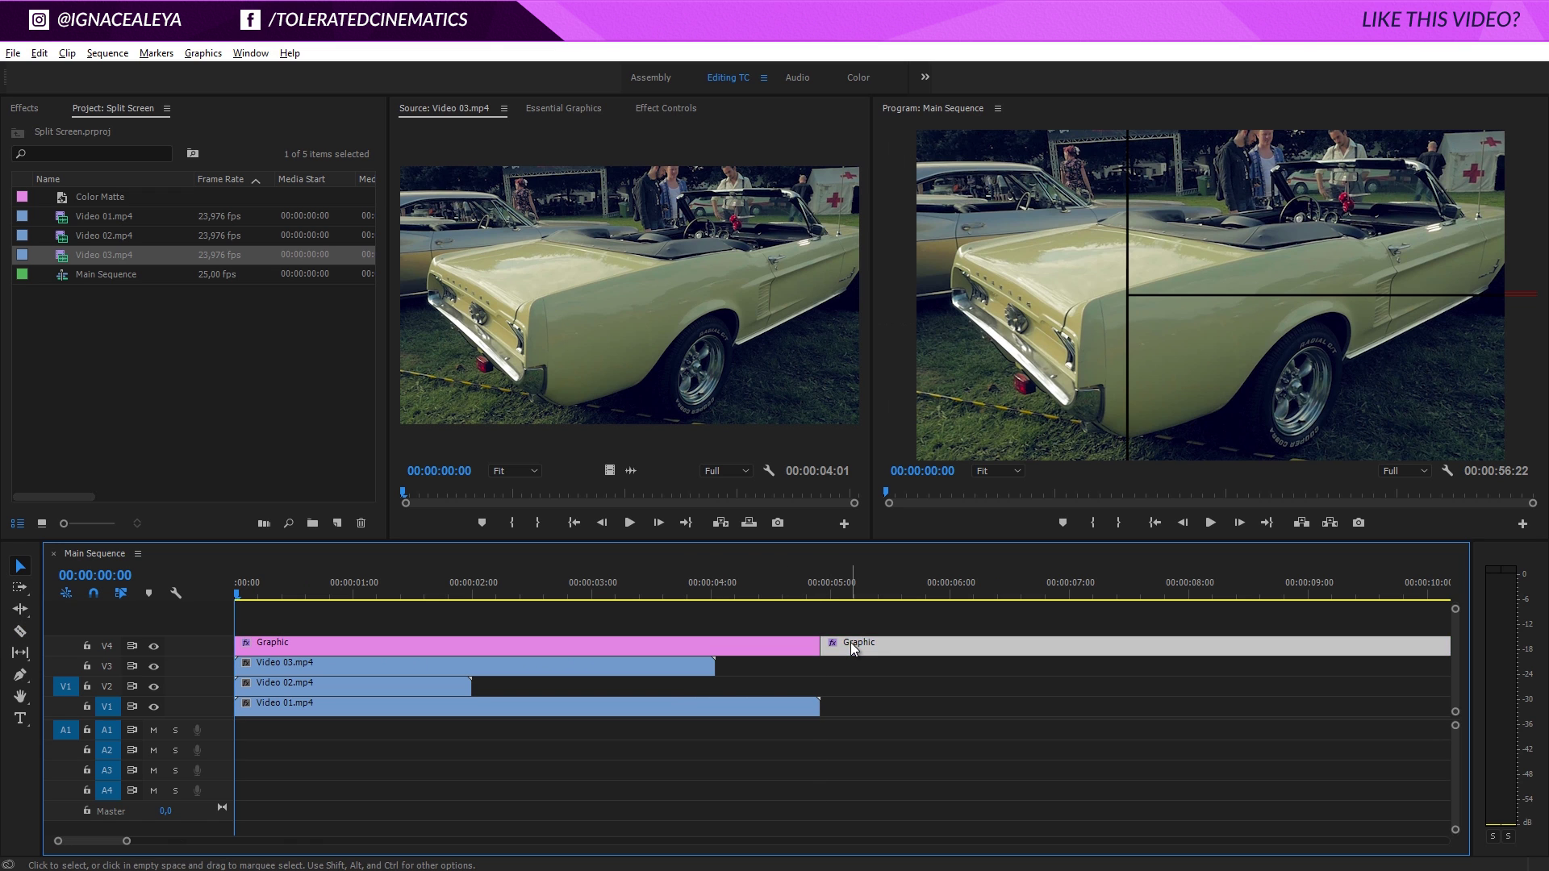
key("Delete")
left_click(802, 593)
left_click_drag(749, 586, 258, 593)
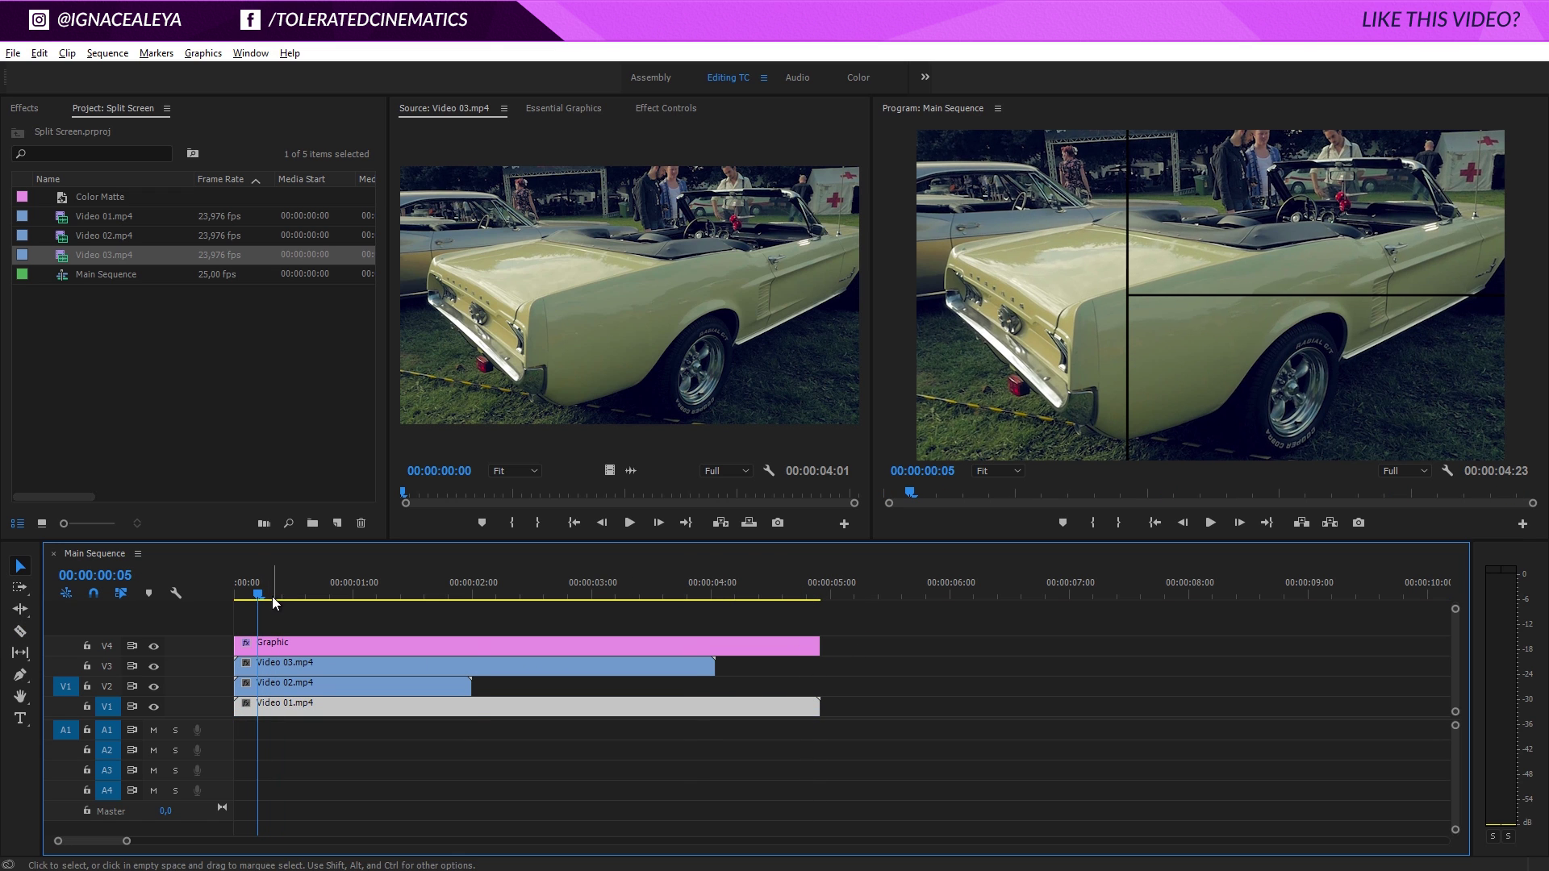
left_click(271, 665)
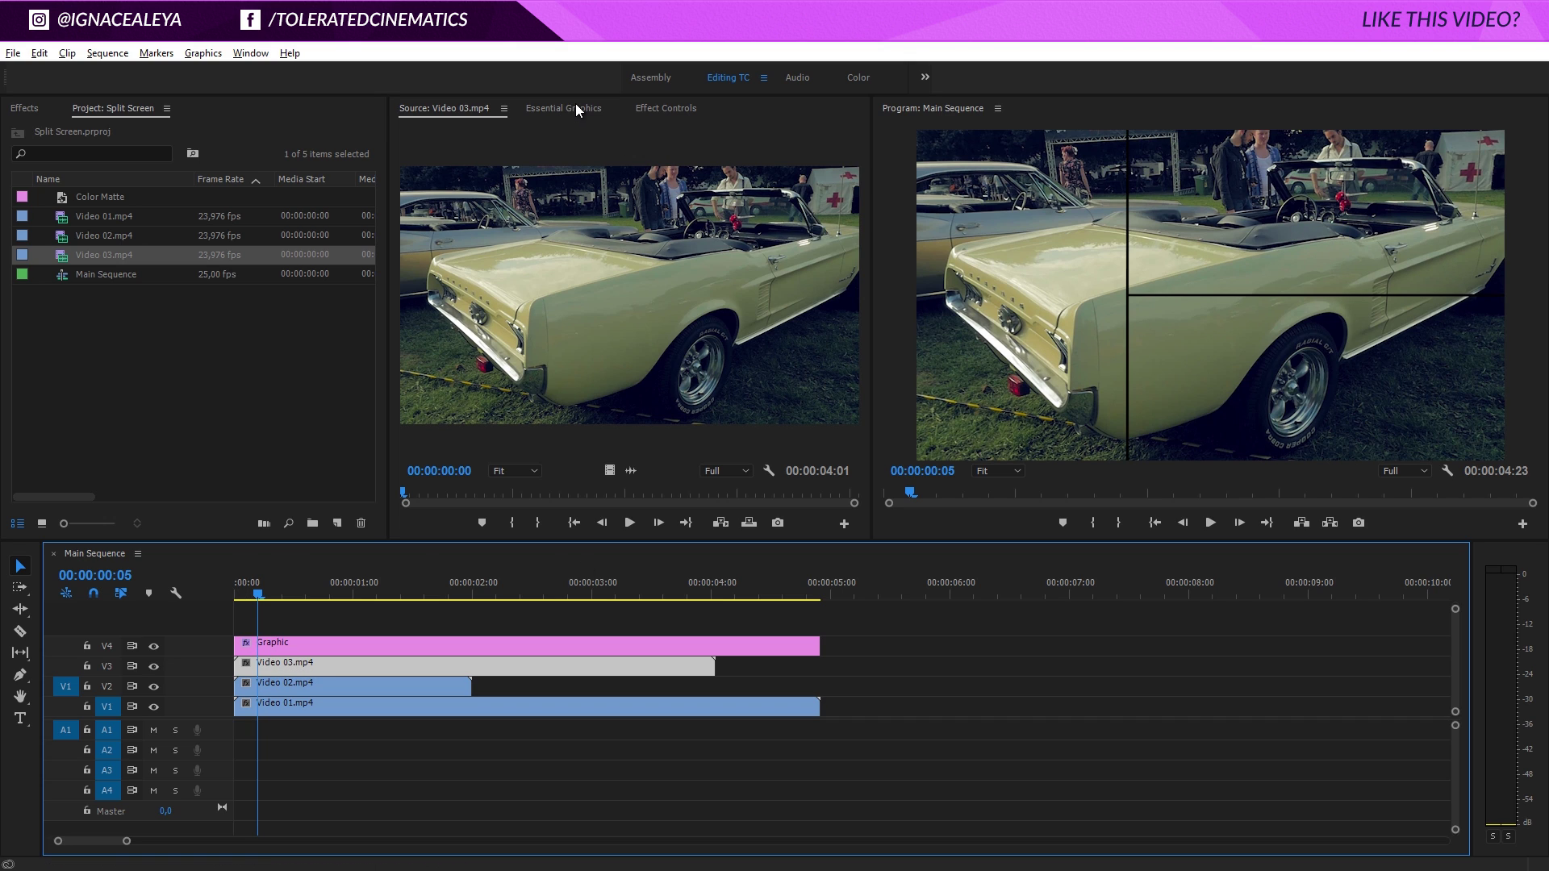
Step: In Effect Controls Motion, move Video 03 right and shrink its scale to 63,0
left_click(668, 108)
left_click(465, 171)
left_click_drag(1116, 332, 1229, 261)
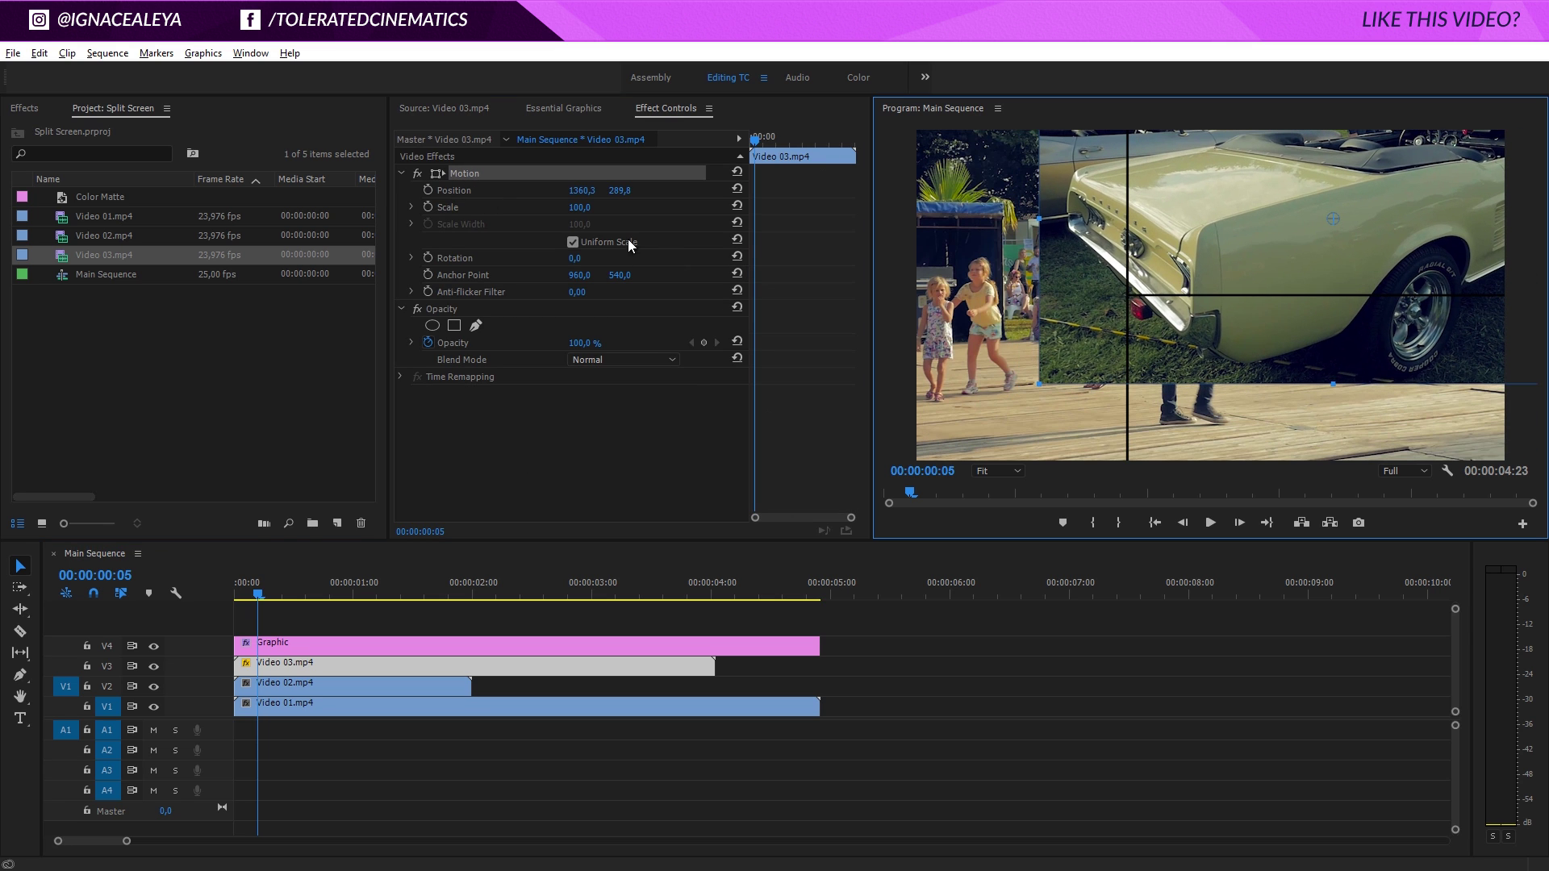
mouse_move(577, 212)
left_mouse_down()
mouse_move(504, 221)
mouse_move(577, 211)
left_mouse_up()
left_click(581, 206)
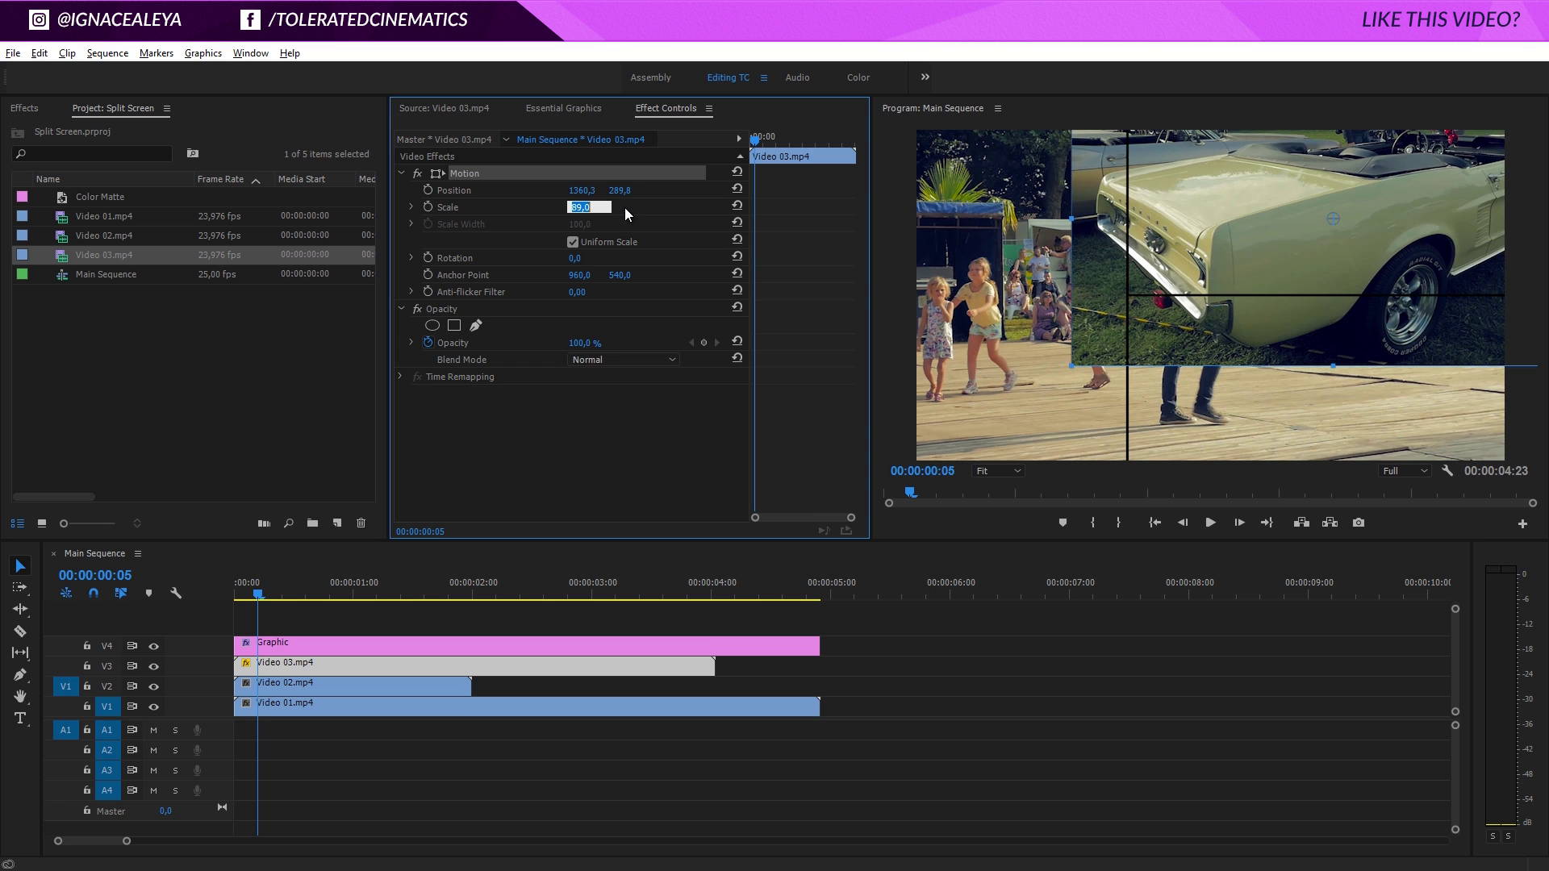
left_click_drag(577, 212, 510, 222)
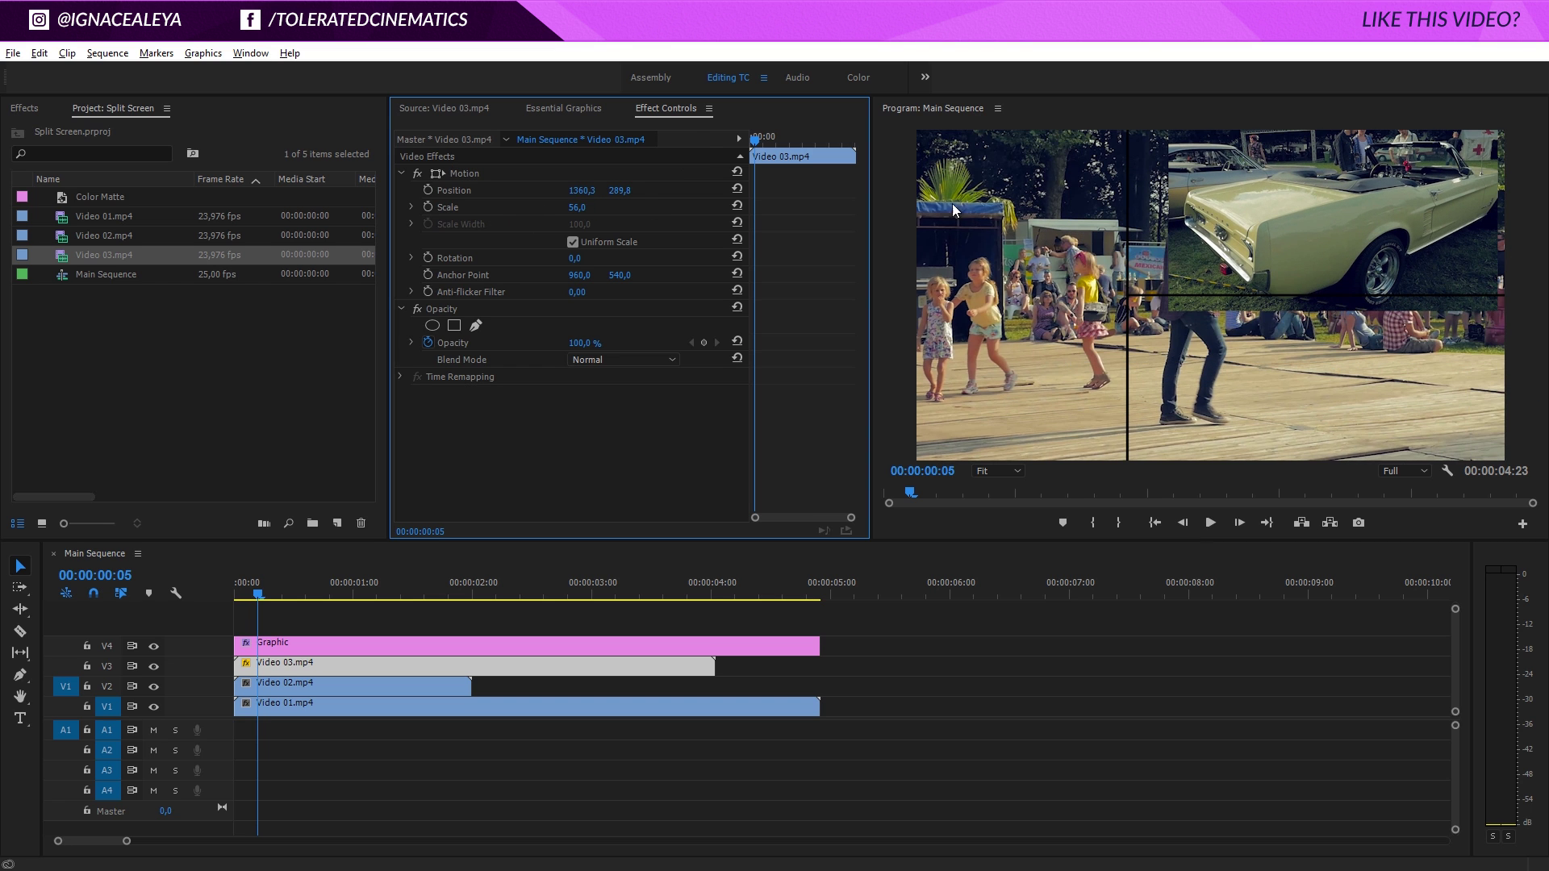
Step: Resize Video 03 to 72,6 and fit it into the top-right panel at 1389,3, 345,1
left_click(484, 172)
left_click_drag(1170, 310, 1136, 323)
left_click_drag(1246, 292, 1216, 294)
left_click_drag(1117, 325, 1174, 330)
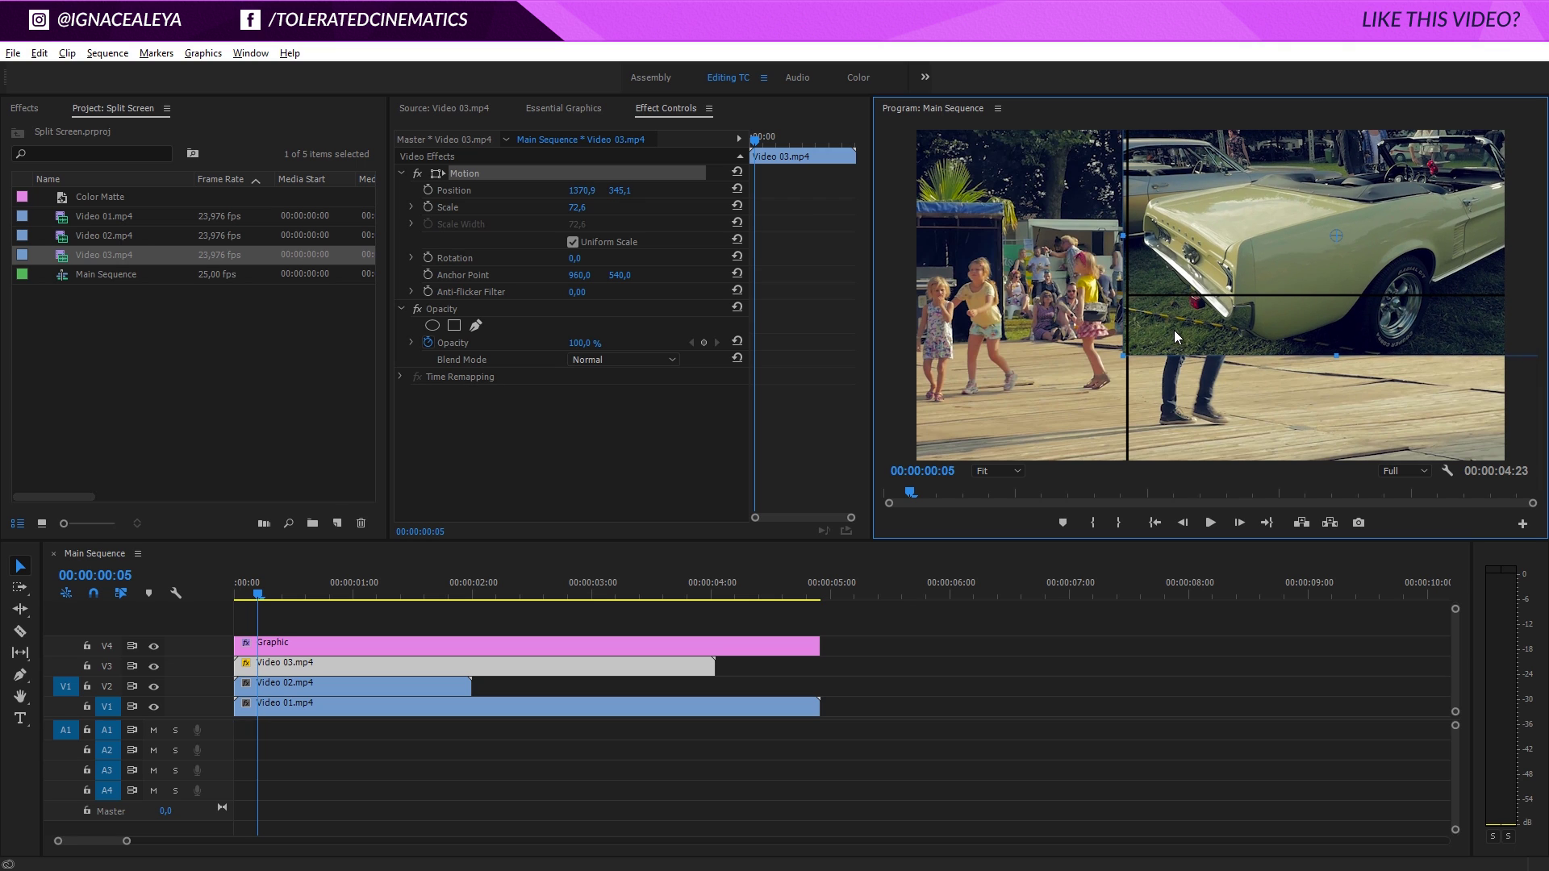
left_click_drag(1174, 318, 1182, 318)
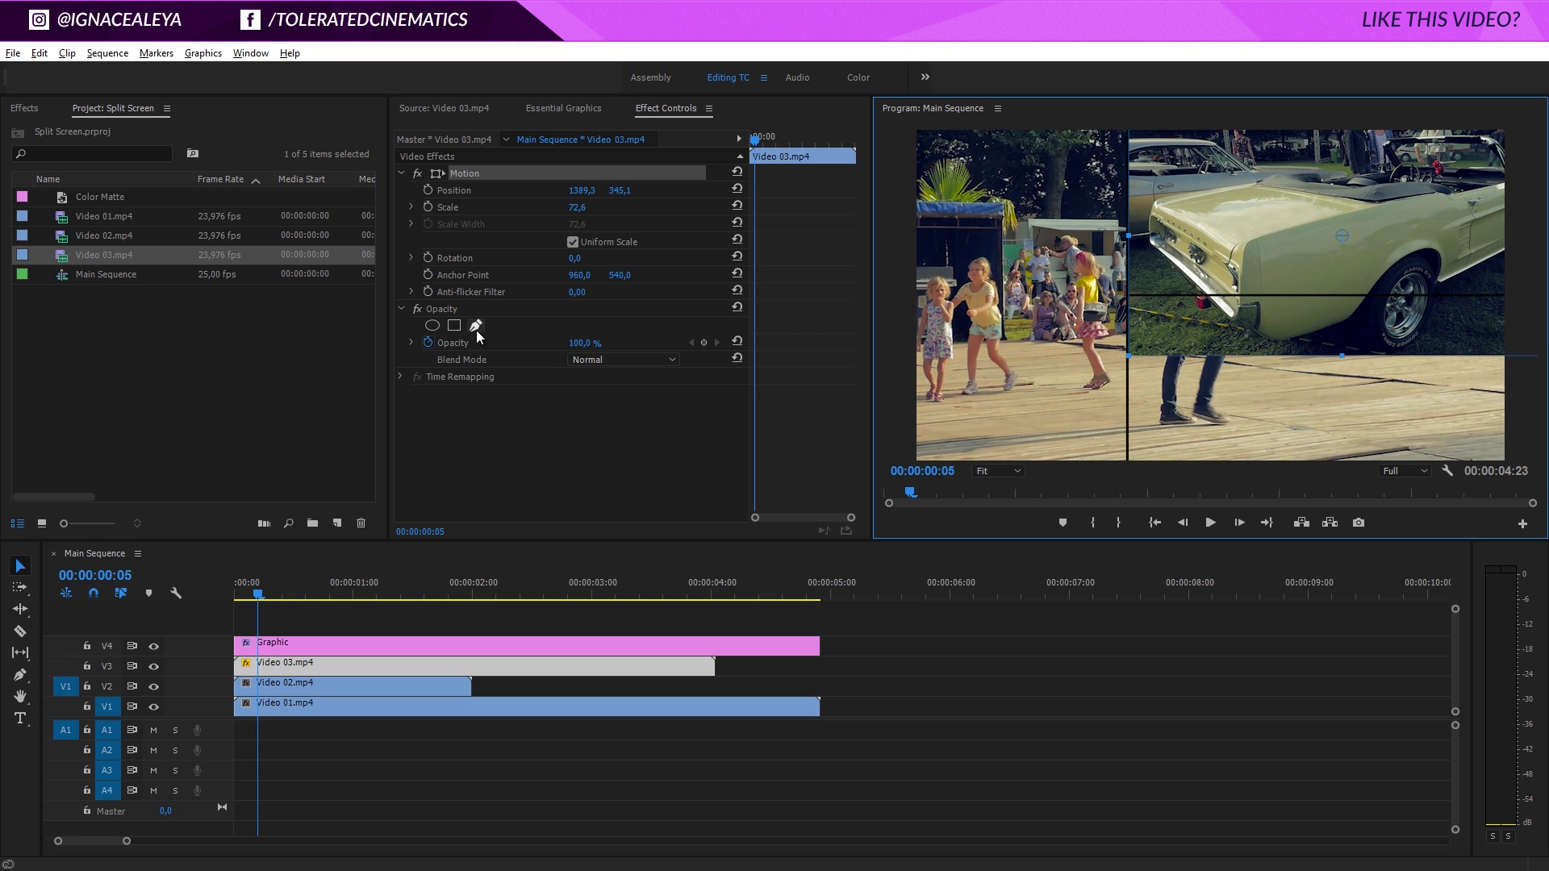
left_click(26, 109)
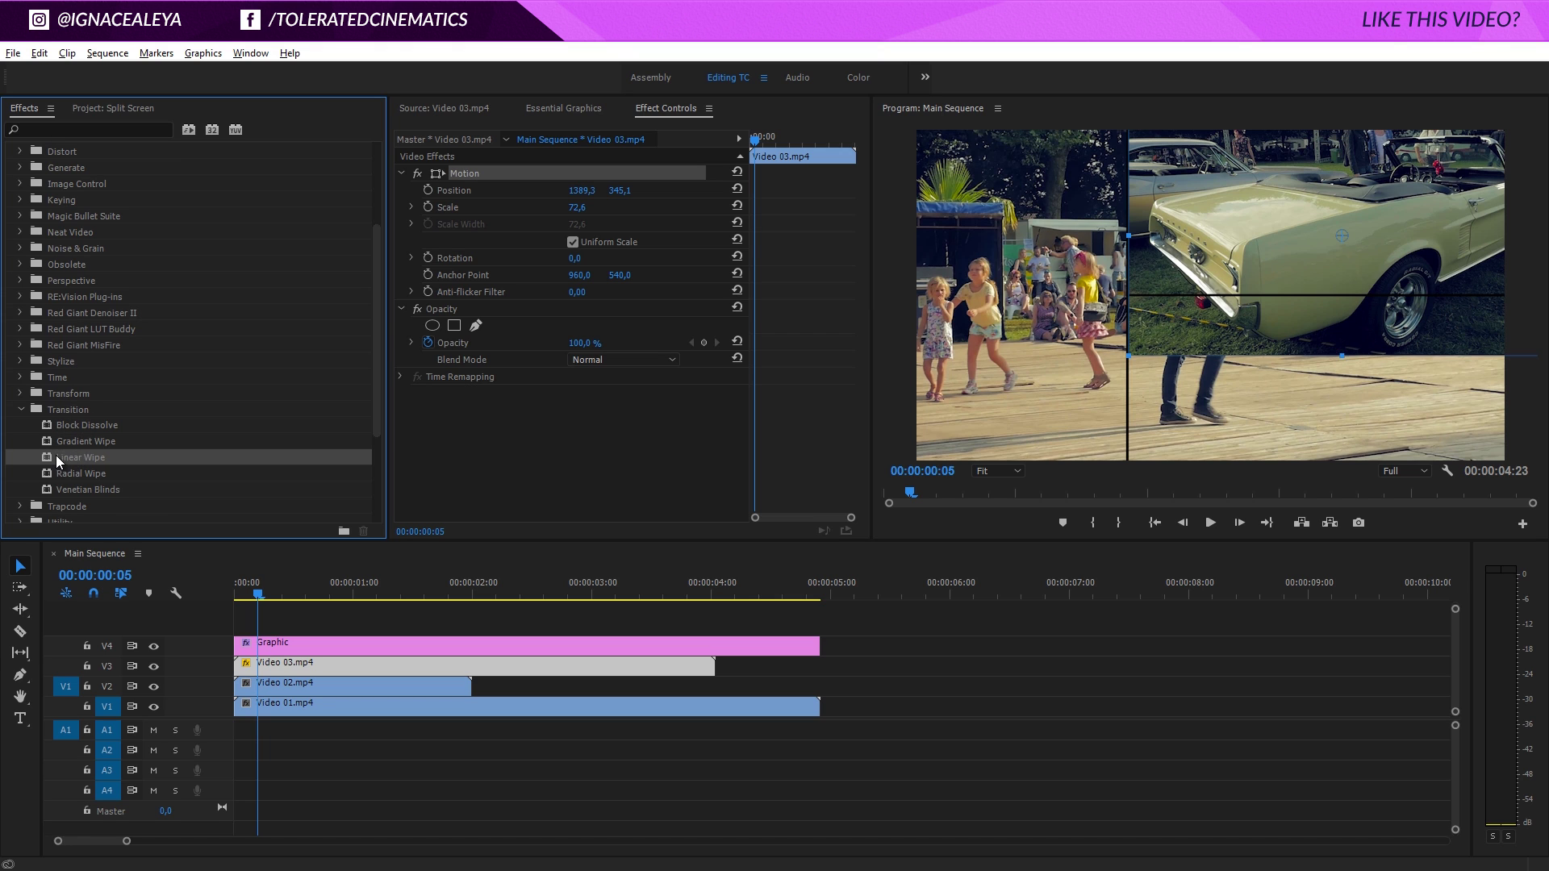
Step: Add a Linear Wipe to Video 03.mp4 with a 0° wipe angle and 25% transition completion
left_click_drag(78, 457, 312, 665)
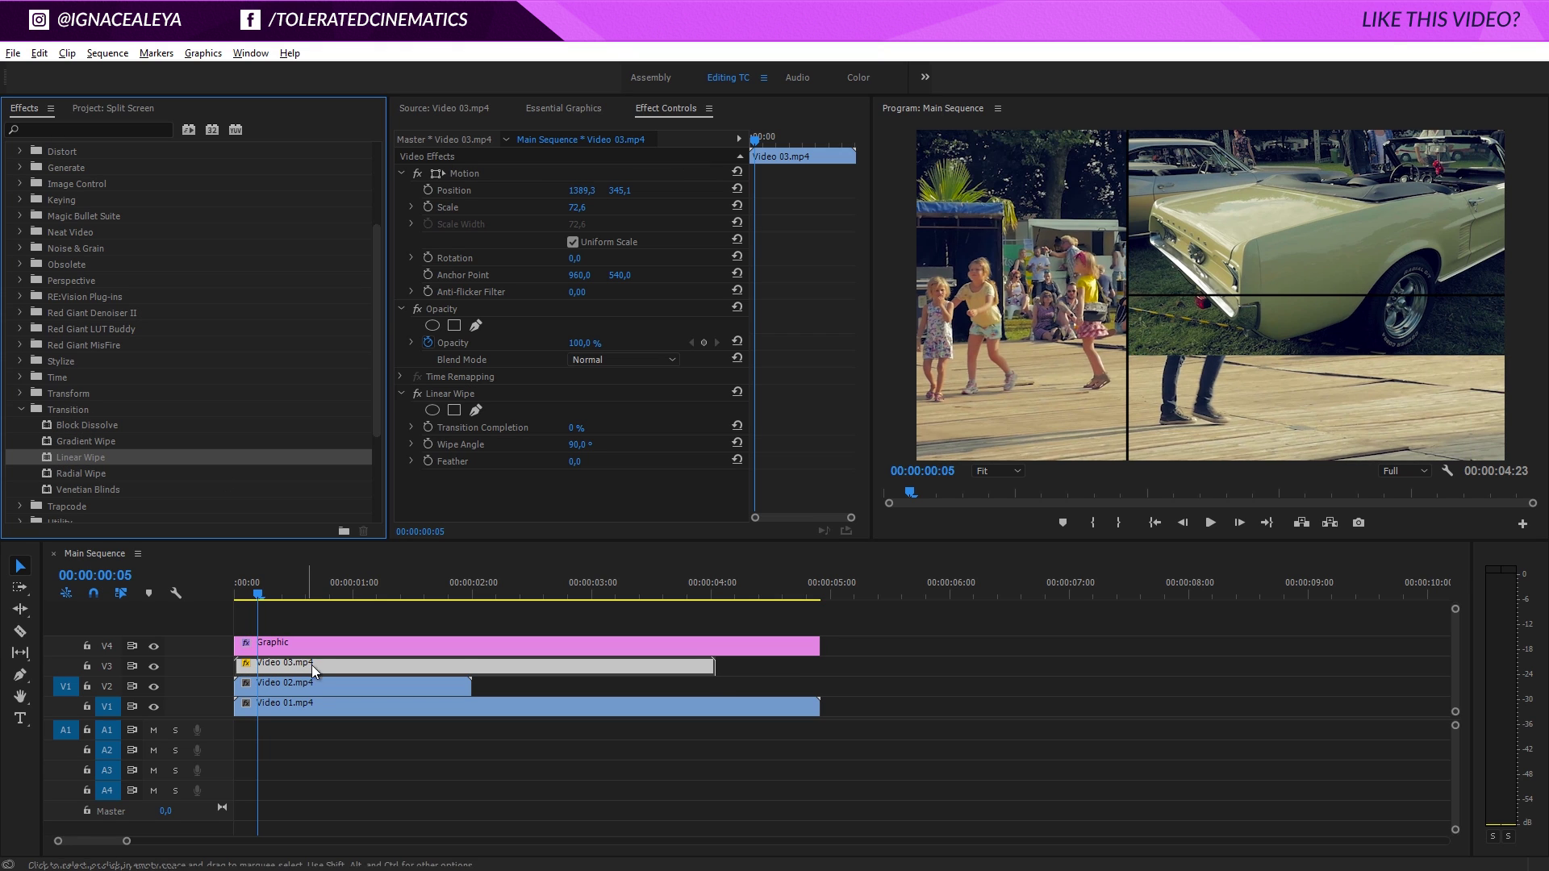
left_click_drag(574, 427, 597, 446)
left_click(577, 445)
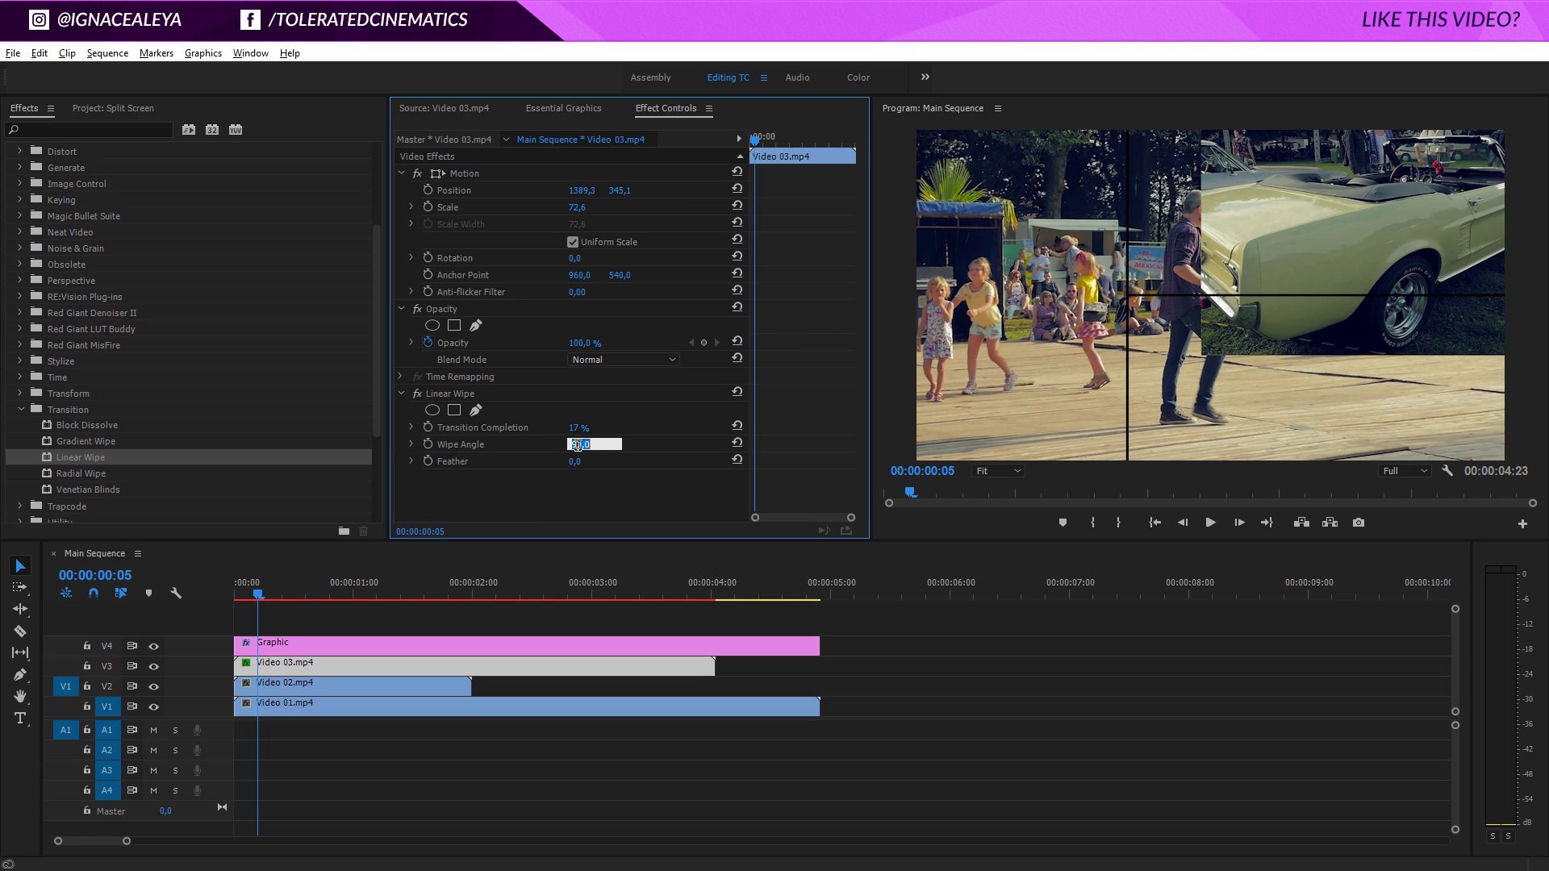
type("0")
key("Return")
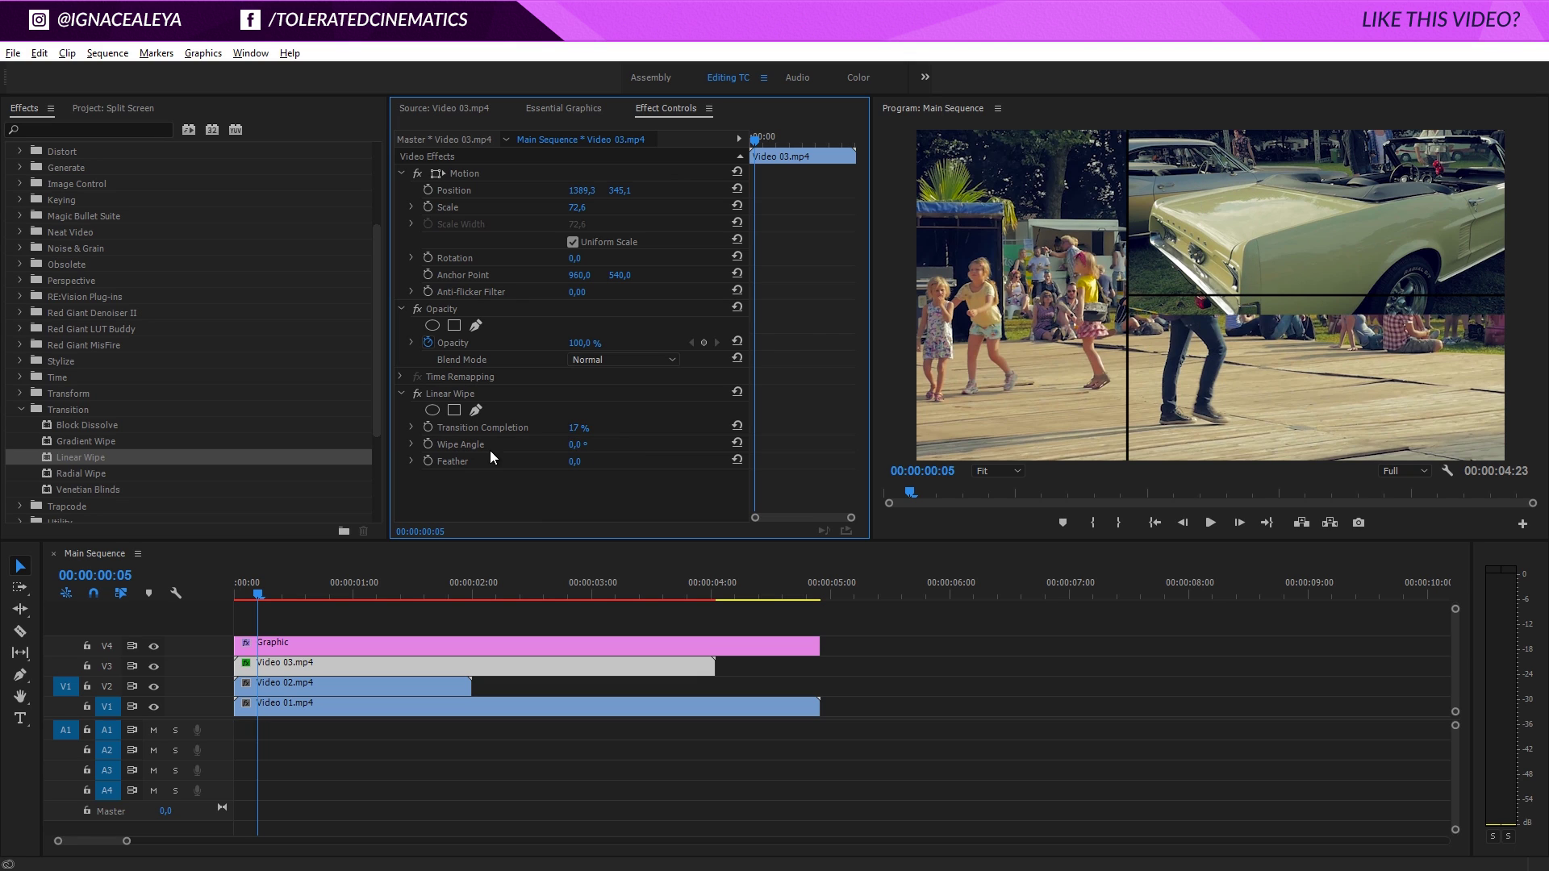
left_click(578, 426)
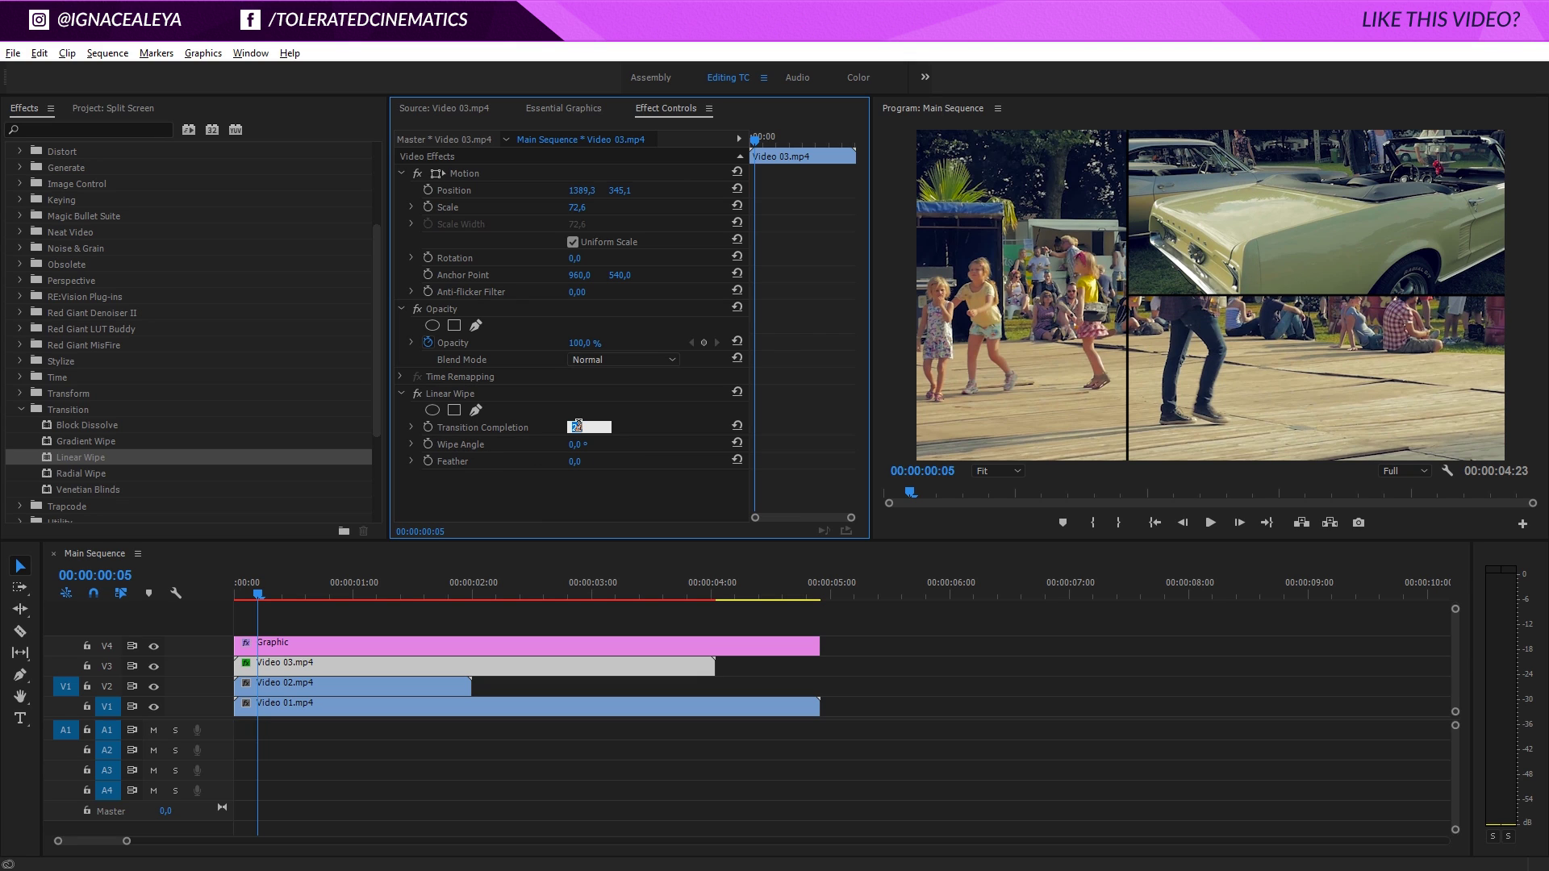
key("Return")
left_click(282, 686)
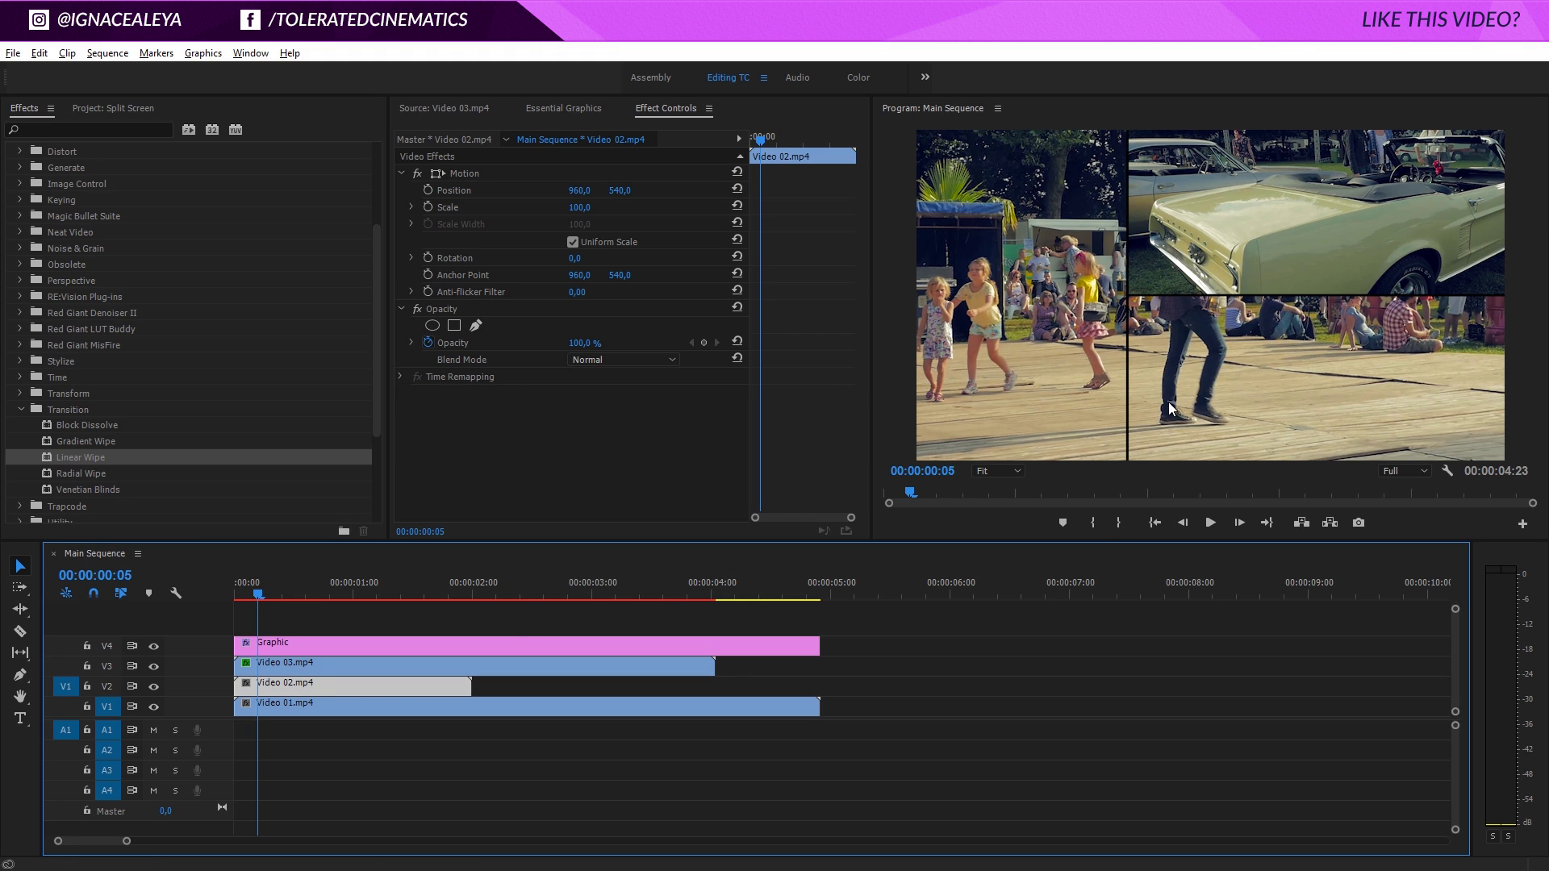
Step: Move Video 02.mp4 left in the frame and scale it up to 126.8%
left_click(465, 174)
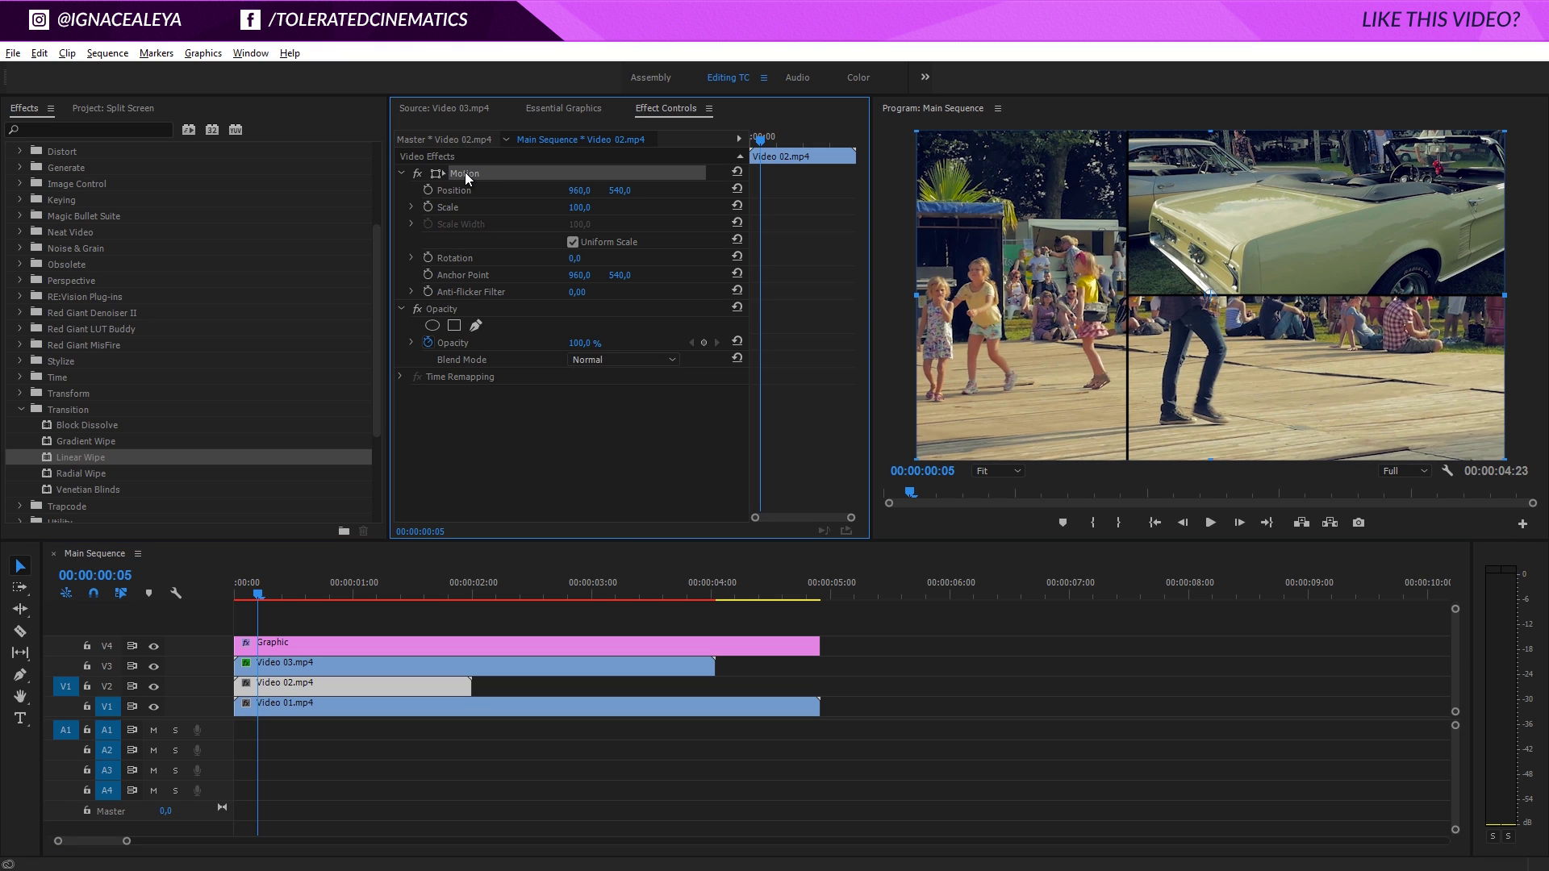
left_click_drag(1144, 353, 1013, 359)
left_click_drag(1321, 459, 1407, 462)
left_click_drag(1265, 402, 1278, 404)
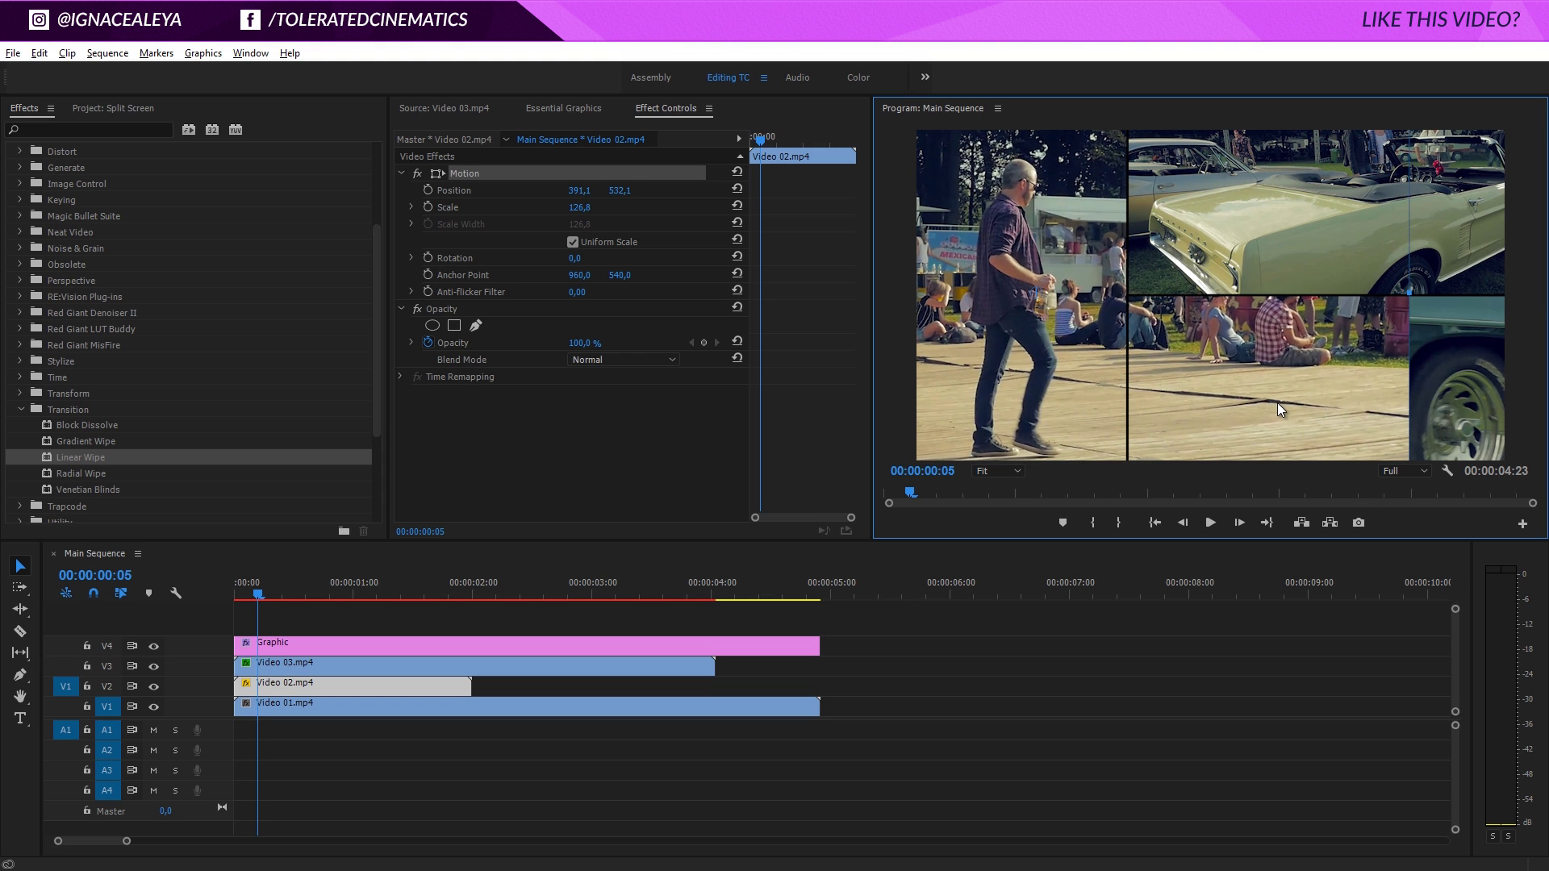
Step: Add a Linear Wipe to Video 02.mp4 at -90° angle and 38% completion
left_click_drag(78, 457, 480, 434)
left_click_drag(576, 428, 645, 435)
left_click(576, 444)
type("-90")
key("Return")
left_click_drag(570, 428, 530, 442)
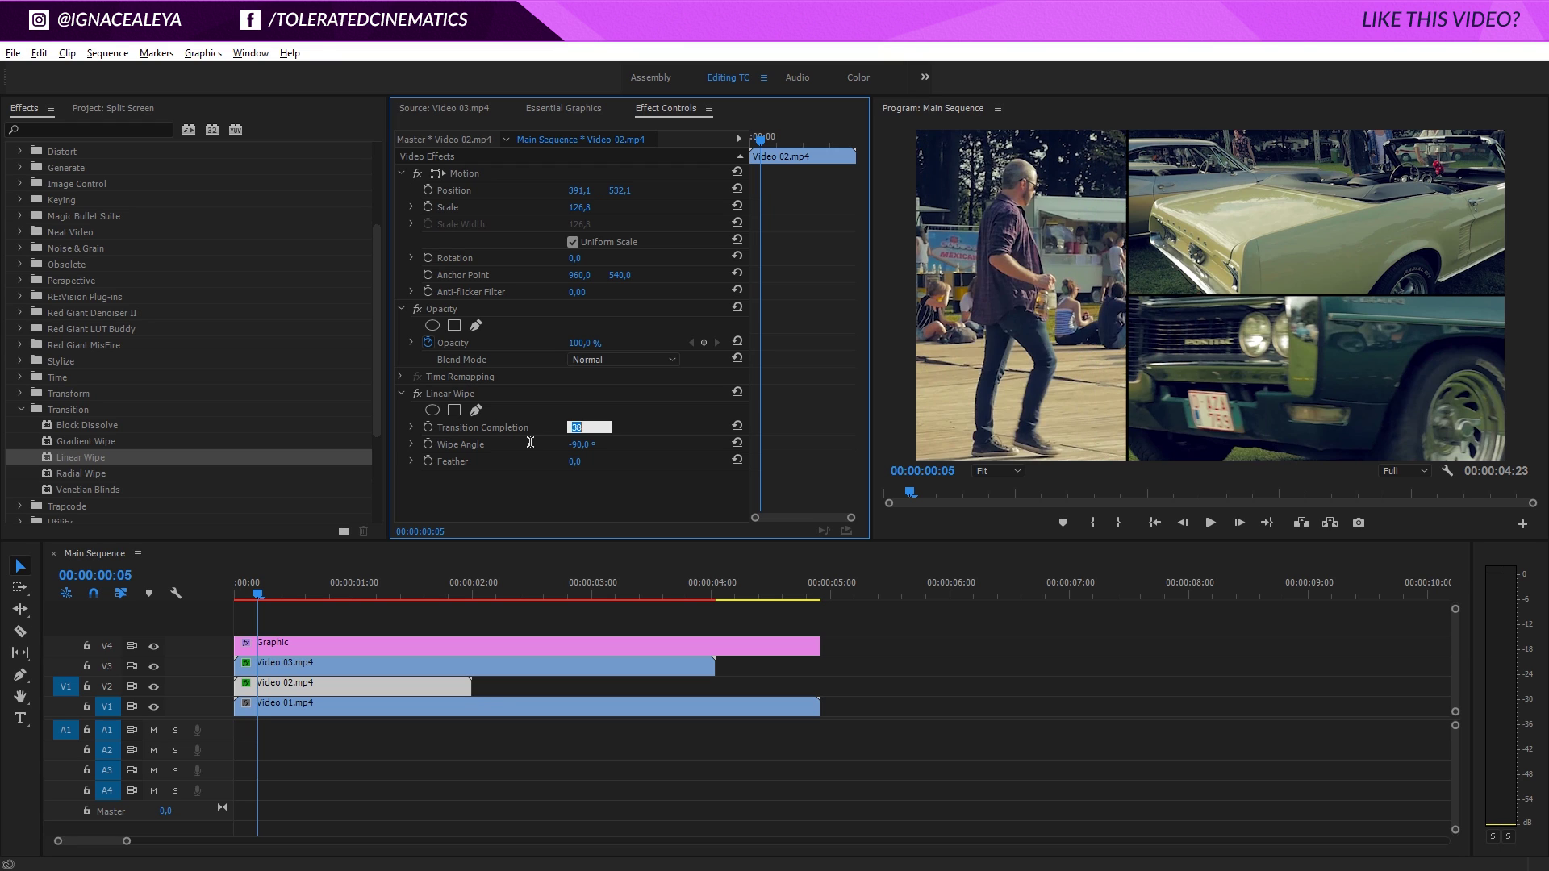
left_click(662, 422)
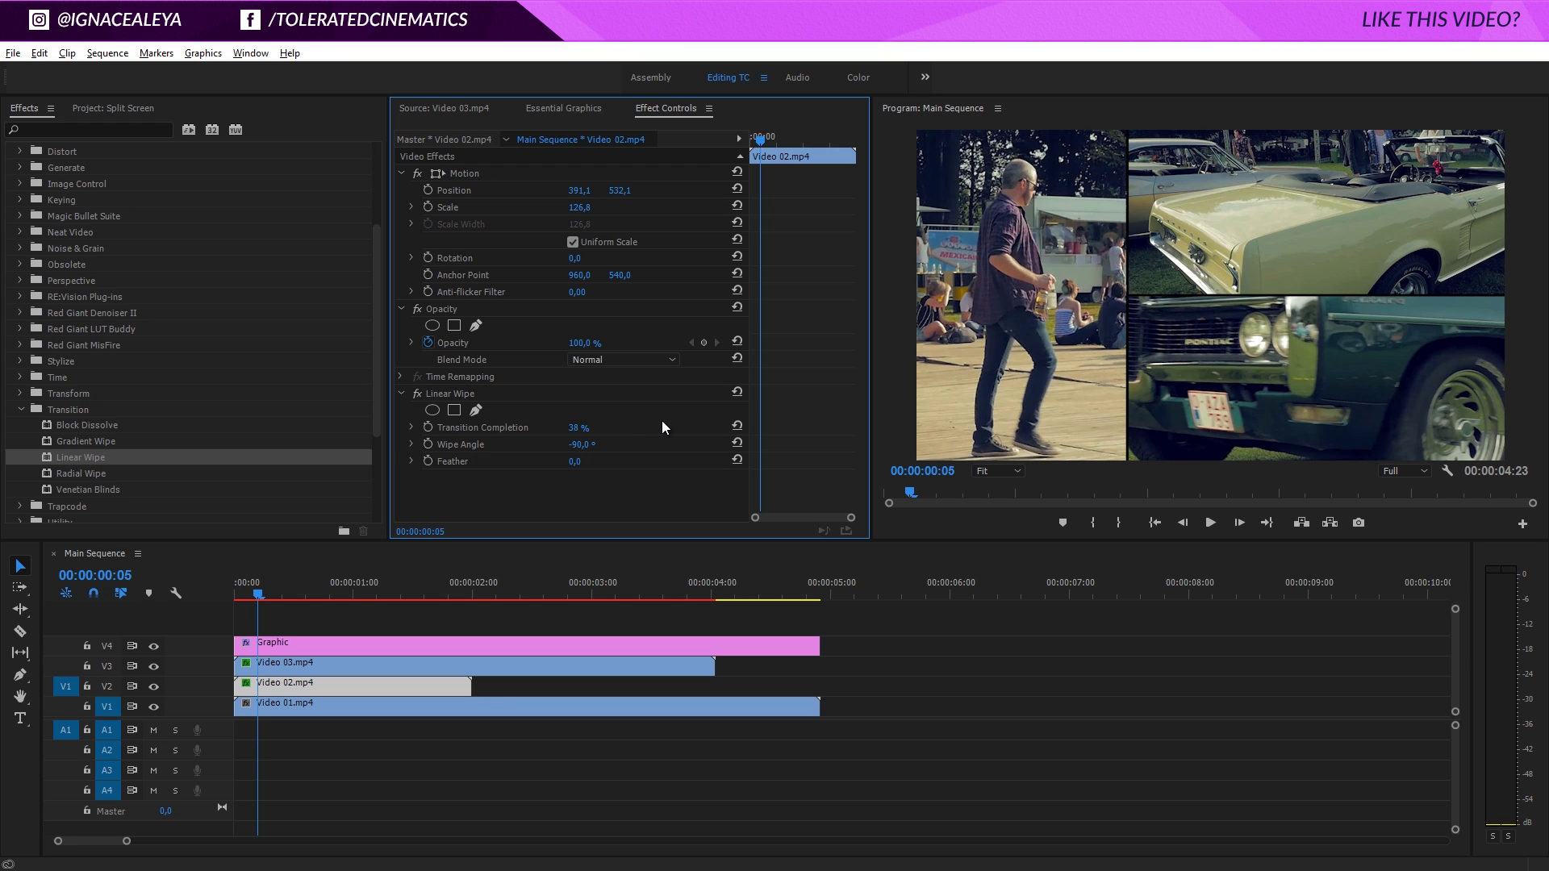
left_click(336, 704)
Step: Scale Video 01.mp4 to 67.9% and position it at 1294.5, 727.0 in the bottom-right panel
left_click(477, 177)
left_click_drag(1169, 403, 1311, 433)
left_click_drag(574, 208, 508, 235)
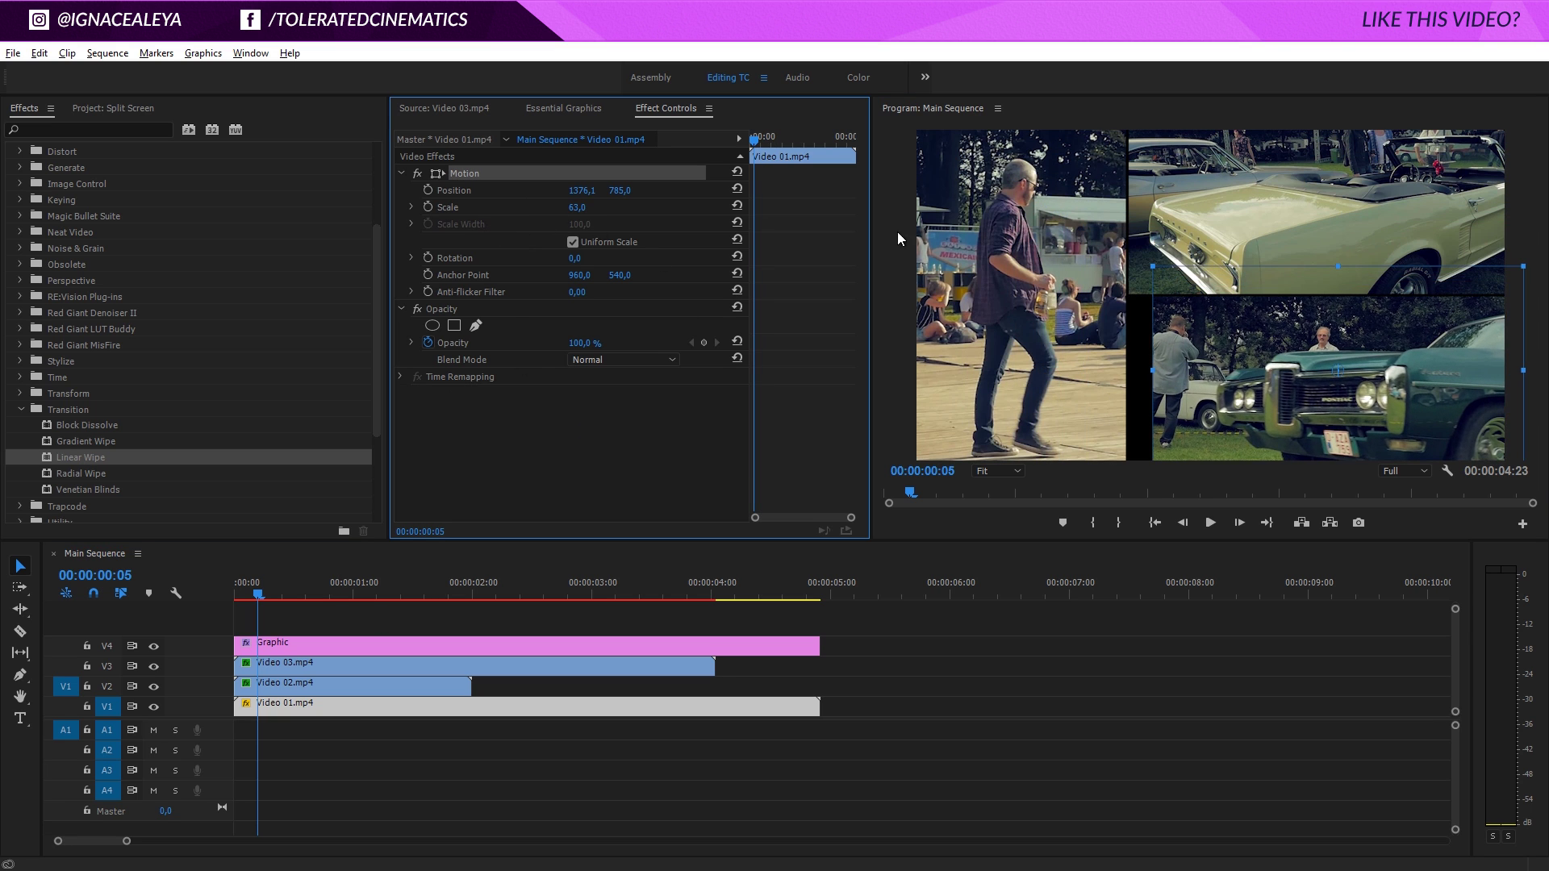
left_click_drag(1213, 413, 1189, 397)
left_click_drag(1493, 253, 1512, 240)
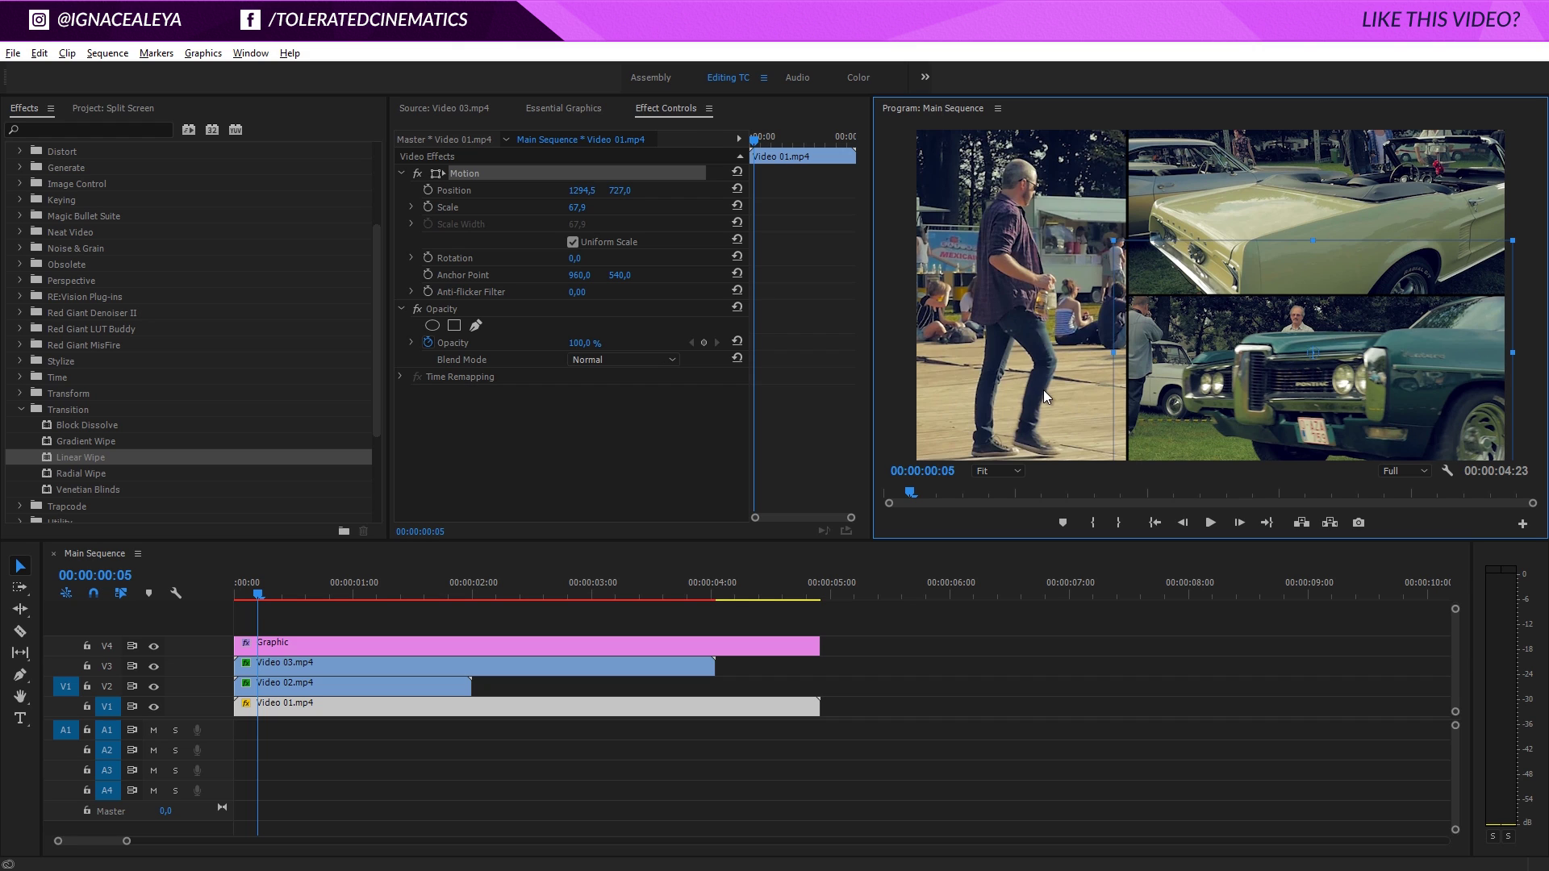
left_click(283, 650)
left_click(288, 670)
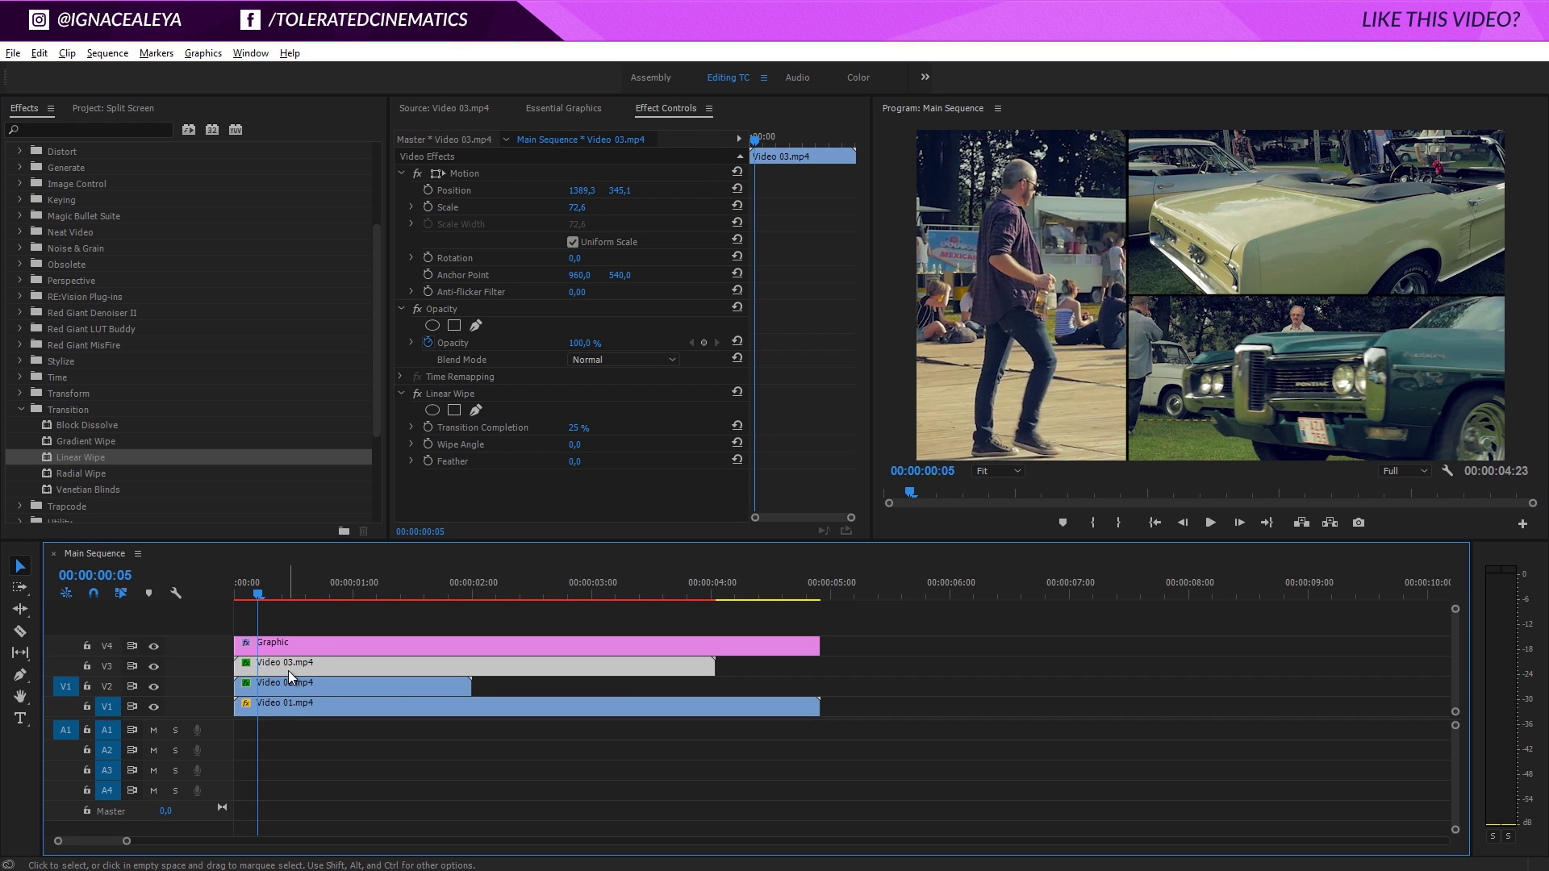
Step: Delete Video 03.mp4's Linear Wipe and set the Program monitor zoom to 25%
left_click(447, 395)
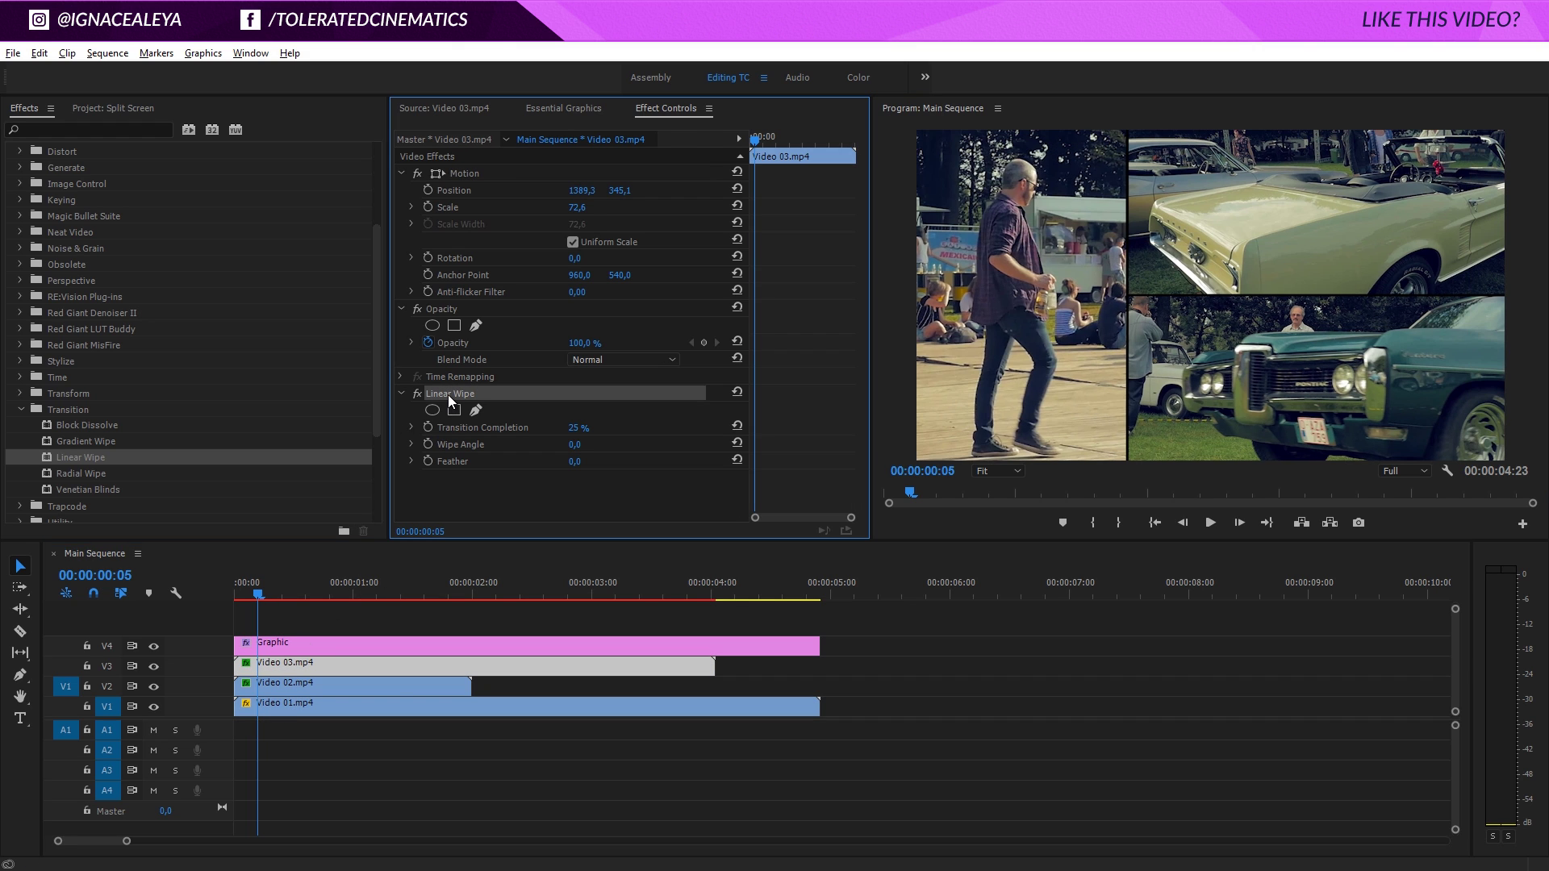
key("Delete")
left_click(1010, 474)
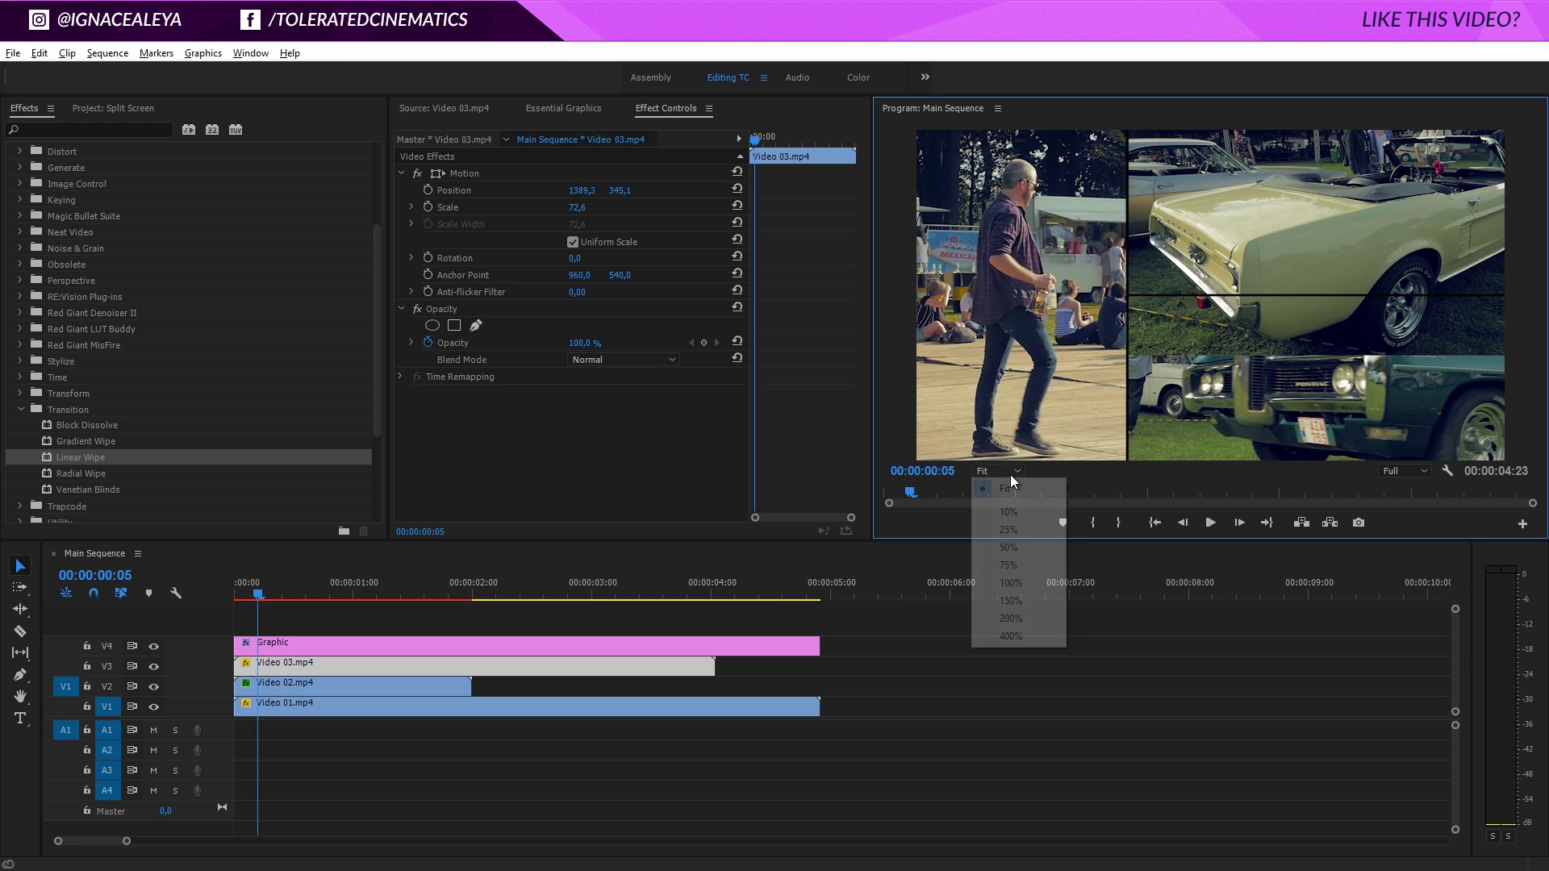
left_click(1011, 530)
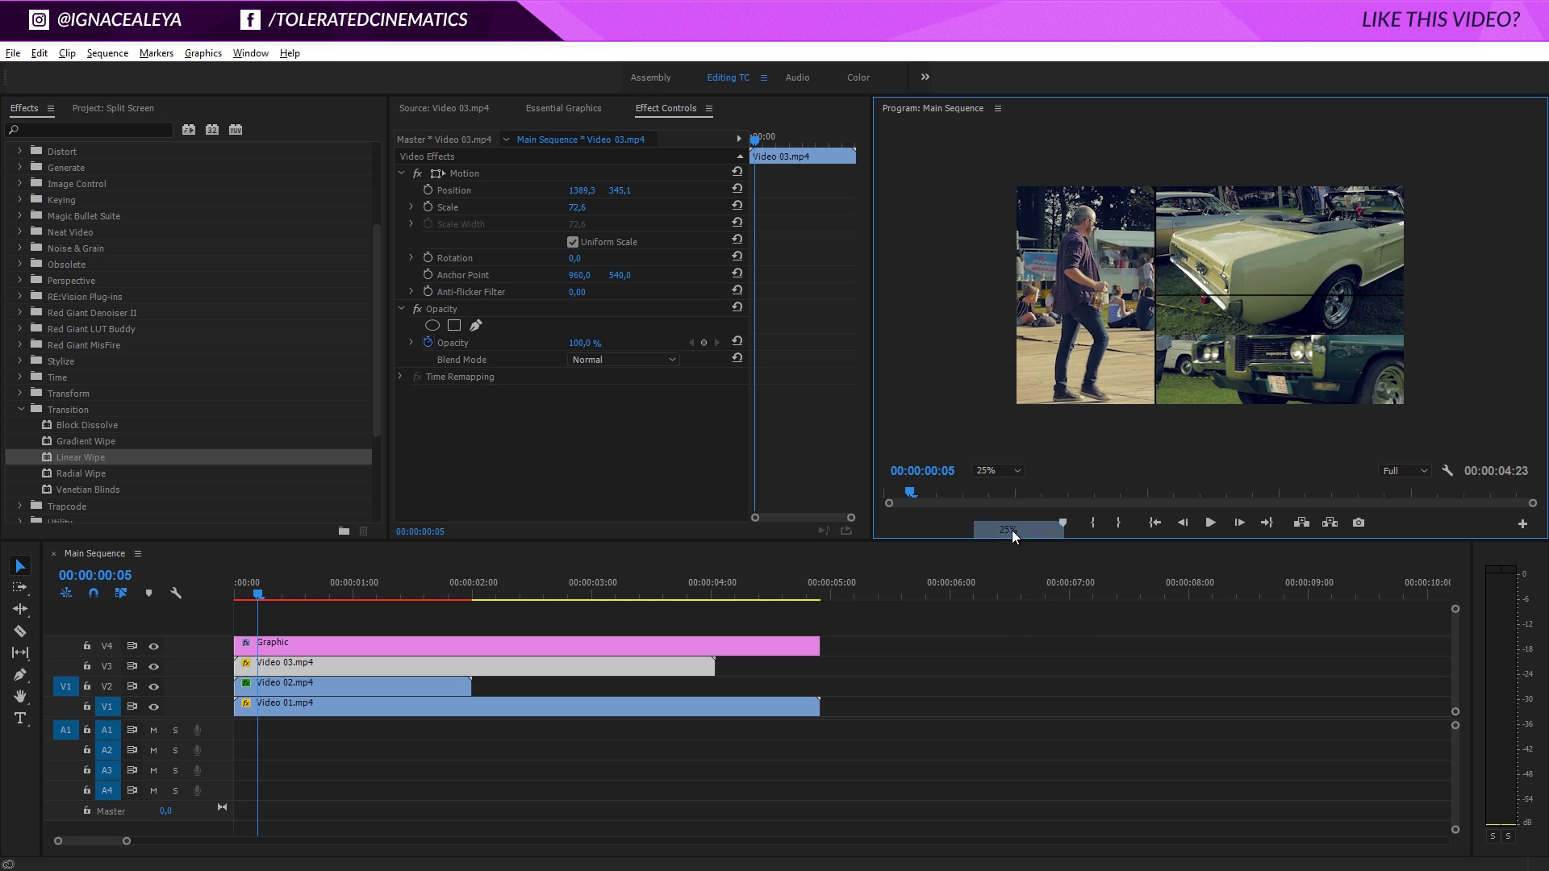
left_click(447, 312)
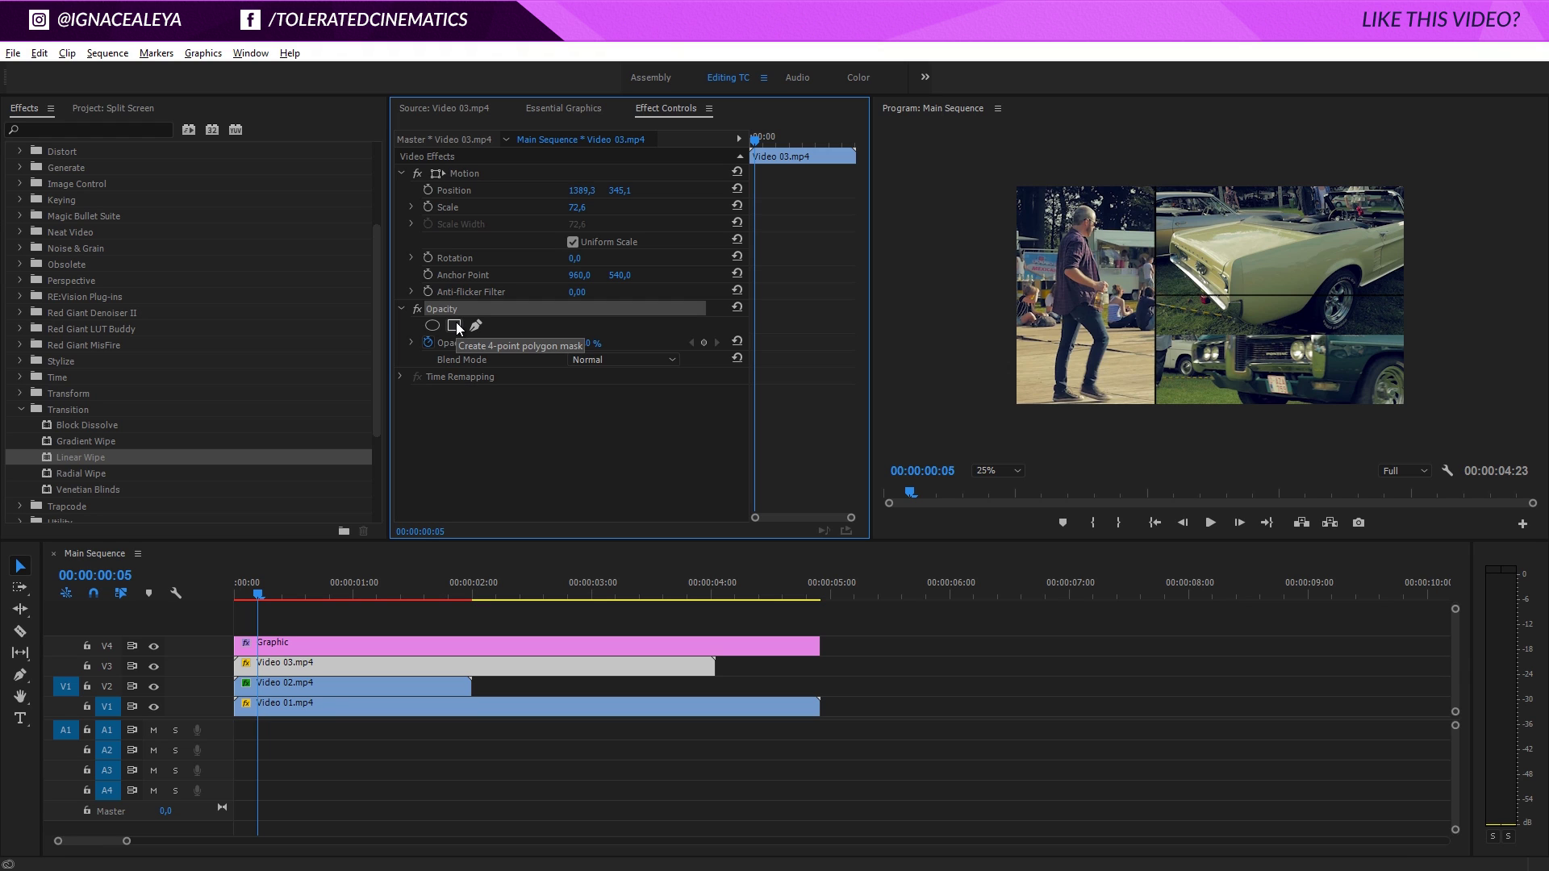
Step: Draw a 4-point opacity mask on Video 03.mp4 framing the top-right panel
left_click(454, 326)
left_click(1263, 240)
left_click_drag(1263, 240, 1146, 275)
left_click_drag(1238, 240, 1145, 234)
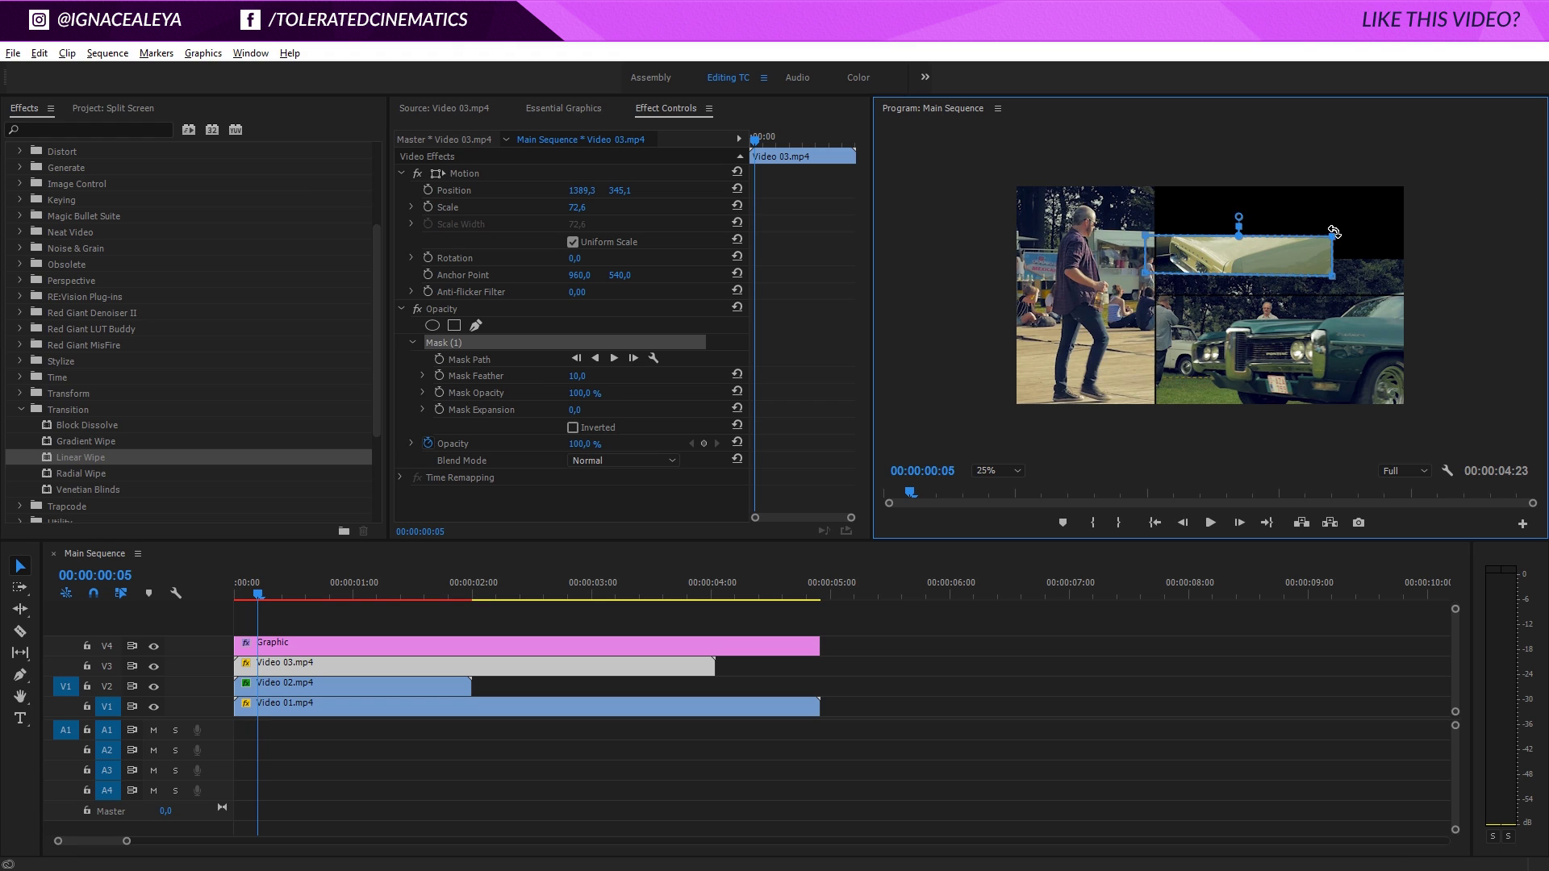
left_click_drag(1332, 275, 1417, 274)
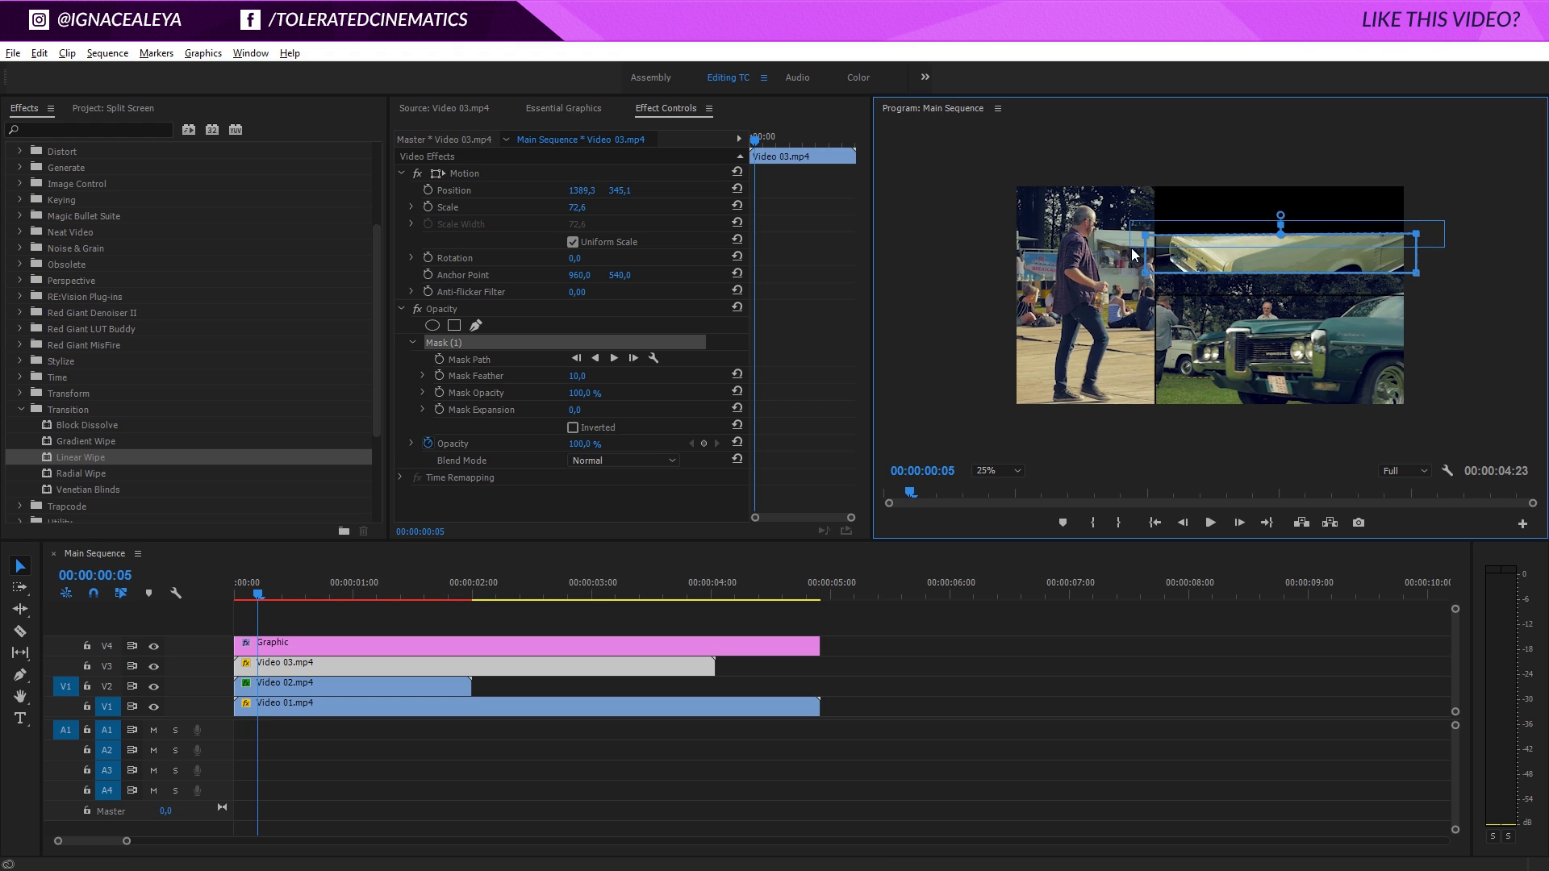
left_click_drag(1149, 242, 1144, 181)
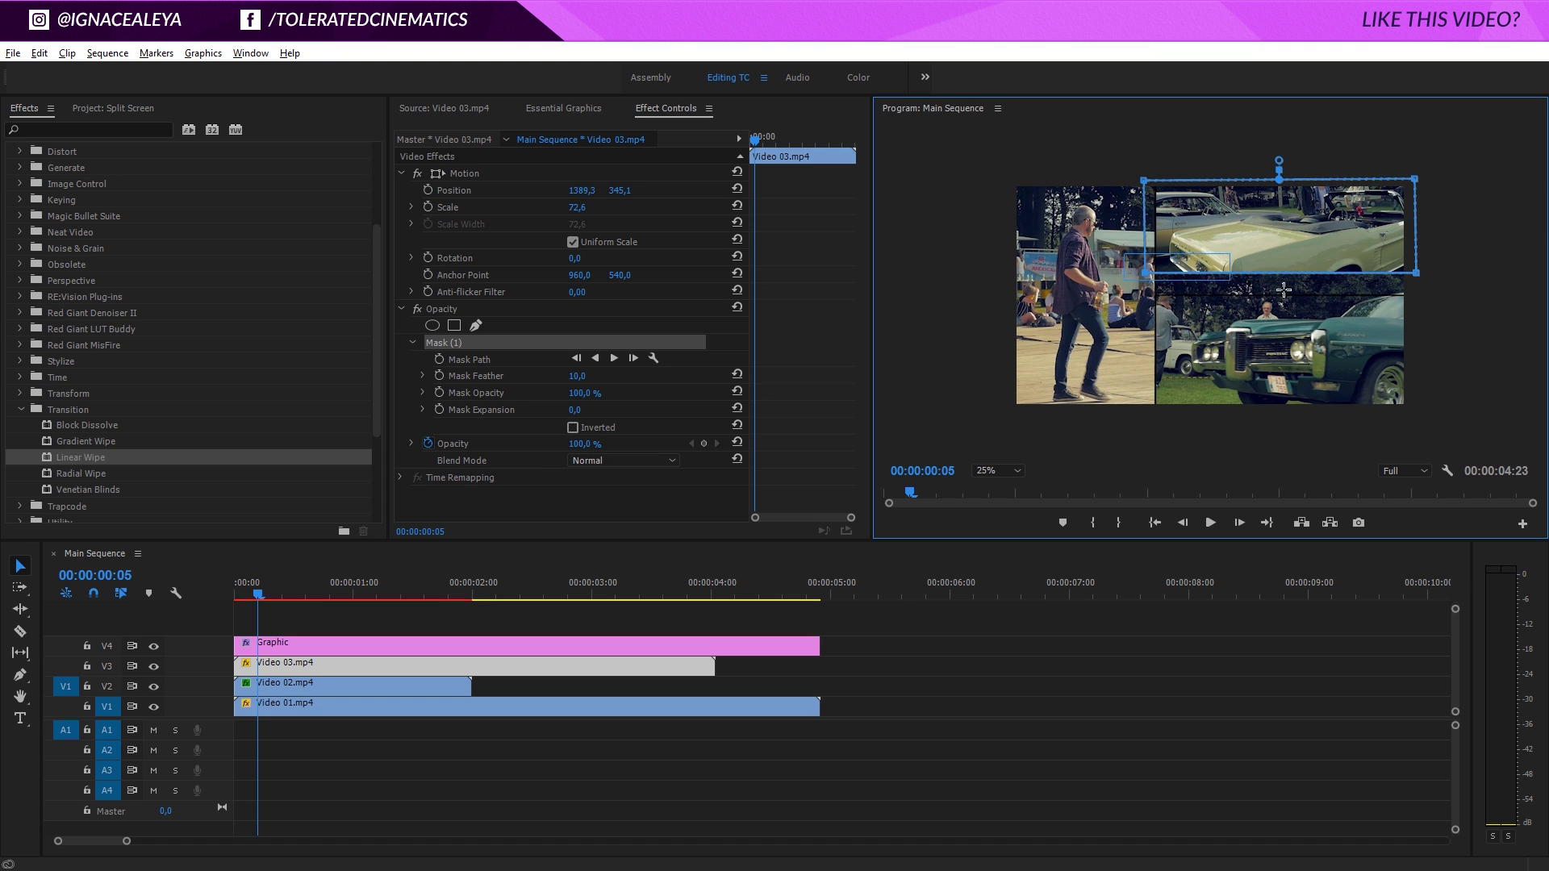
left_click_drag(1416, 274, 1418, 296)
Step: Set the Program monitor zoom to 50% and deselect the mask and clip
left_click(992, 471)
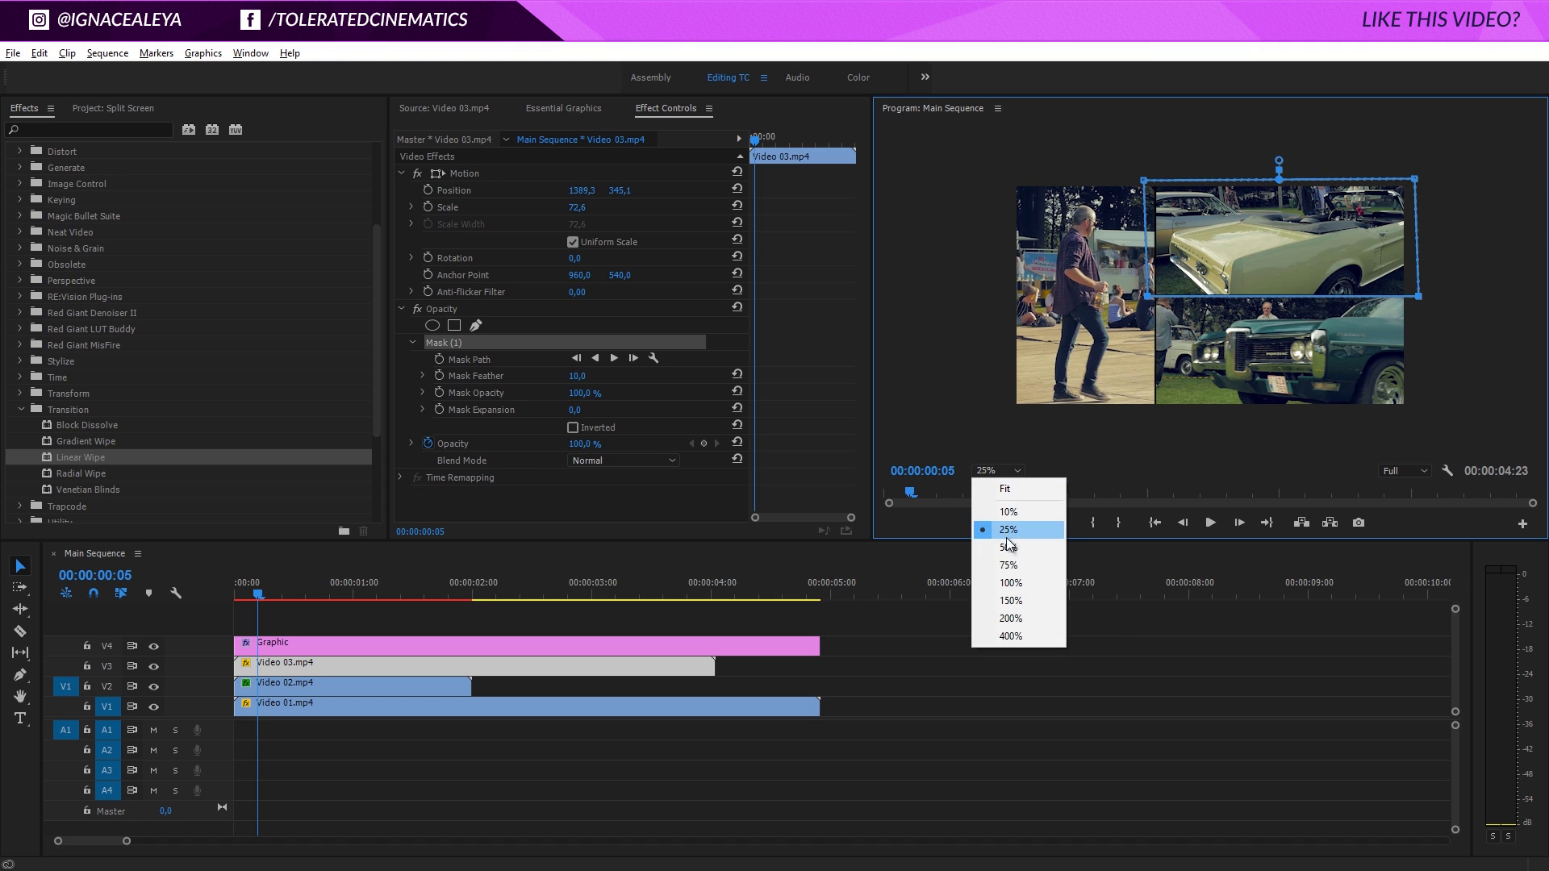
left_click(1005, 538)
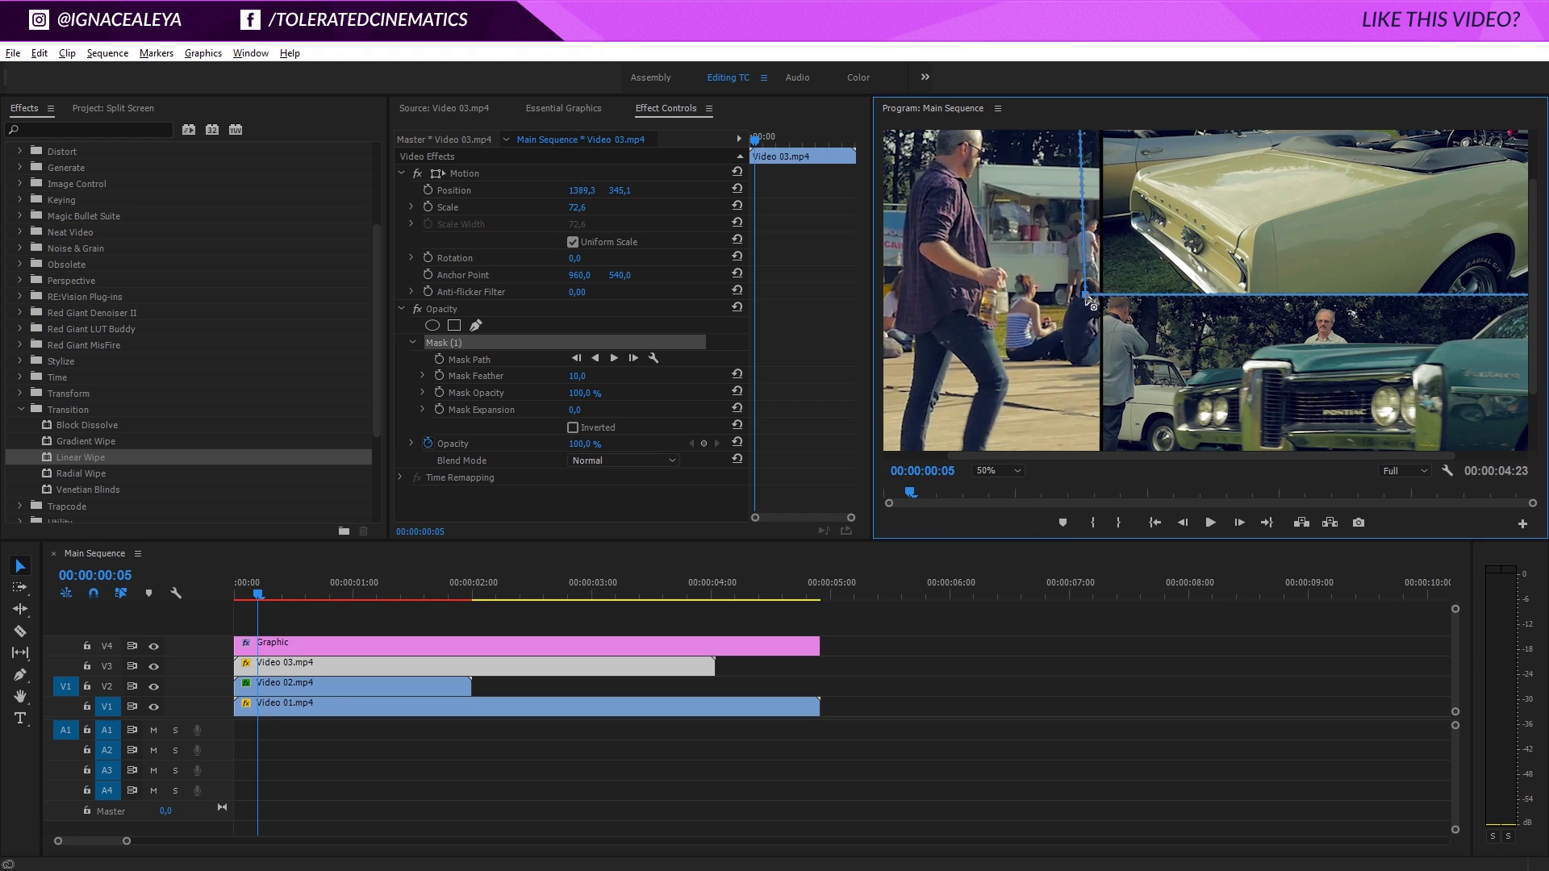
left_click(827, 441)
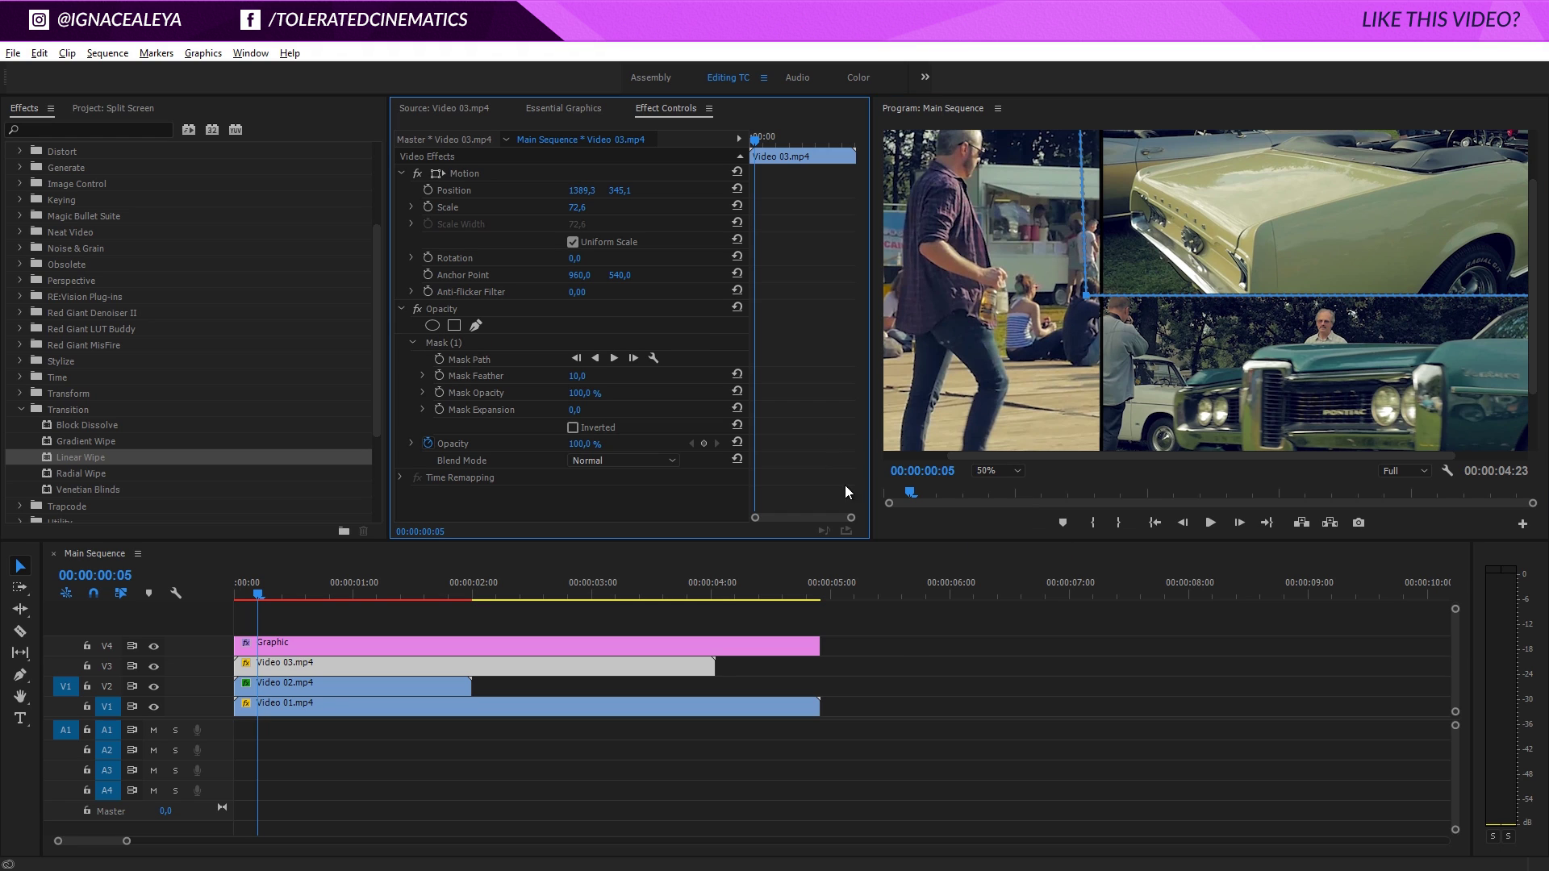
left_click(908, 651)
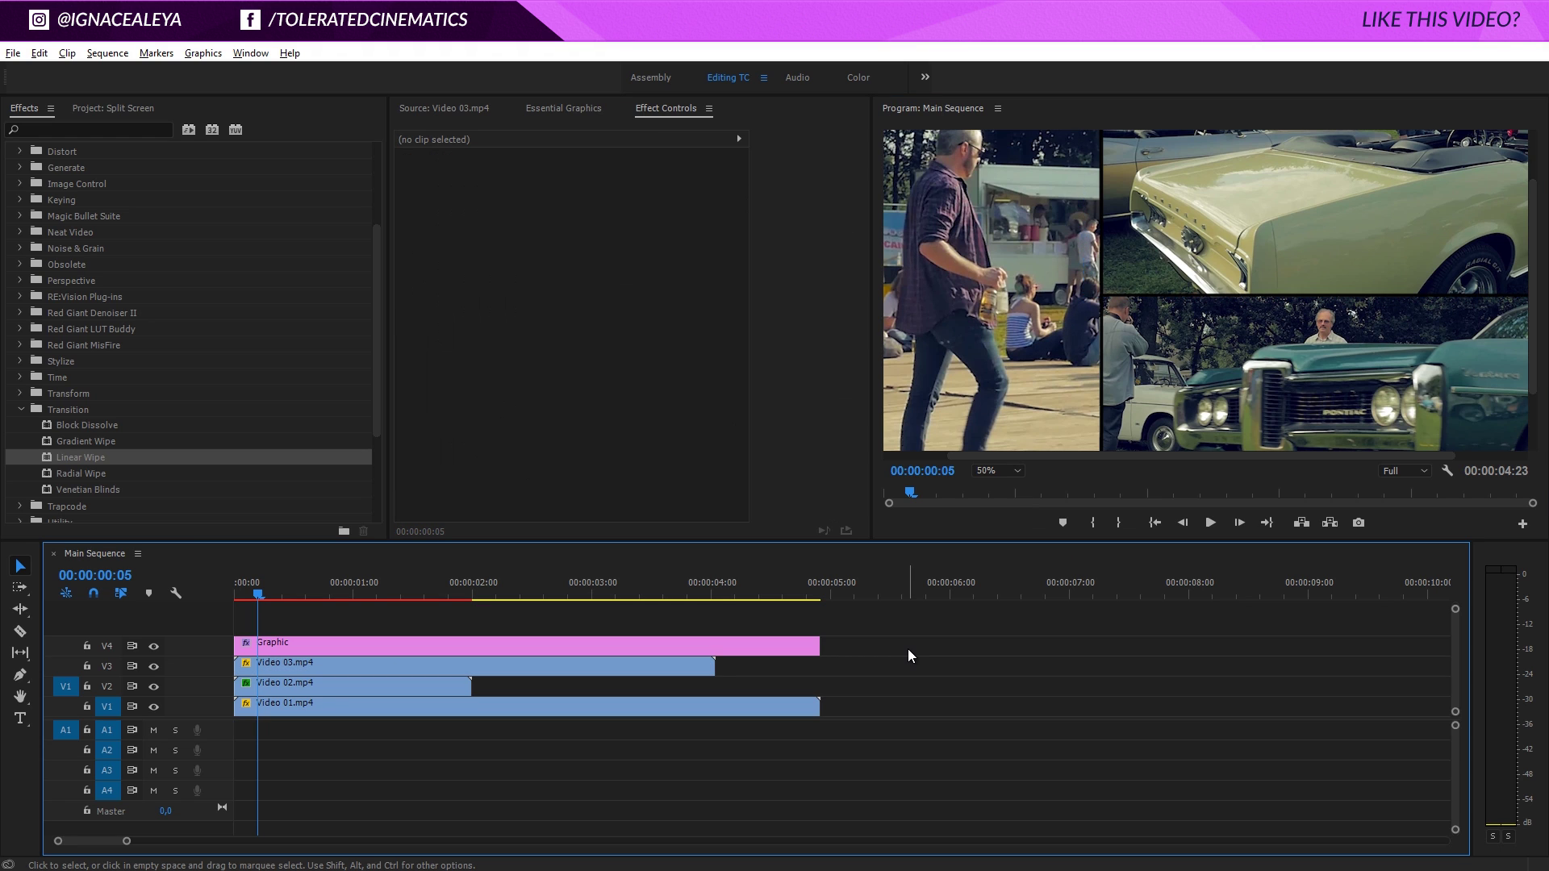
Step: Render a preview of the three-panel Main Sequence and stop playback
left_click(335, 670)
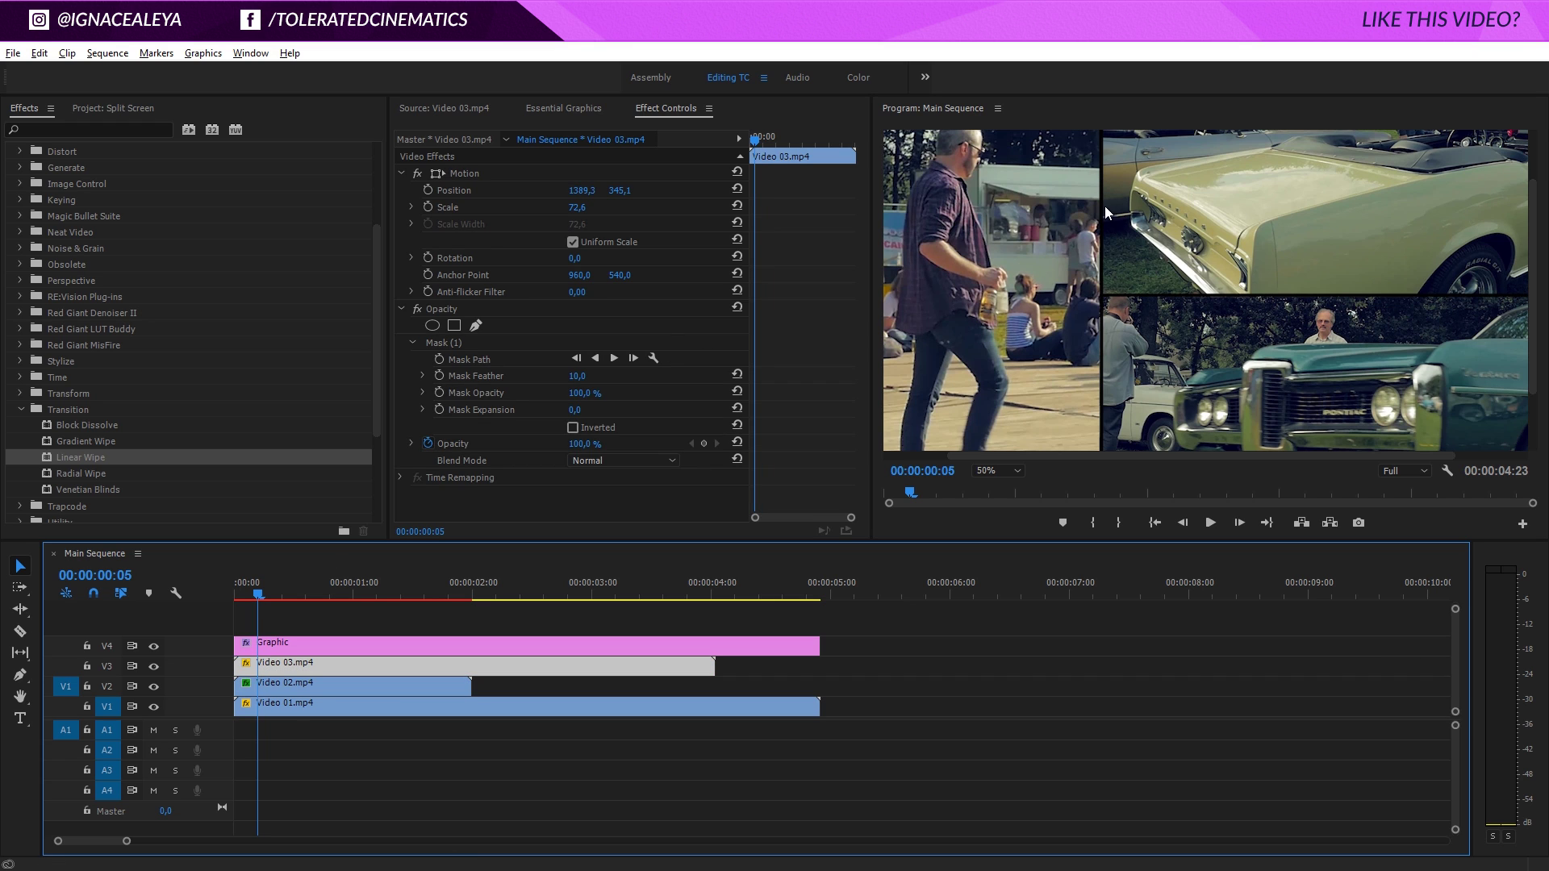
left_click(905, 695)
key("Return")
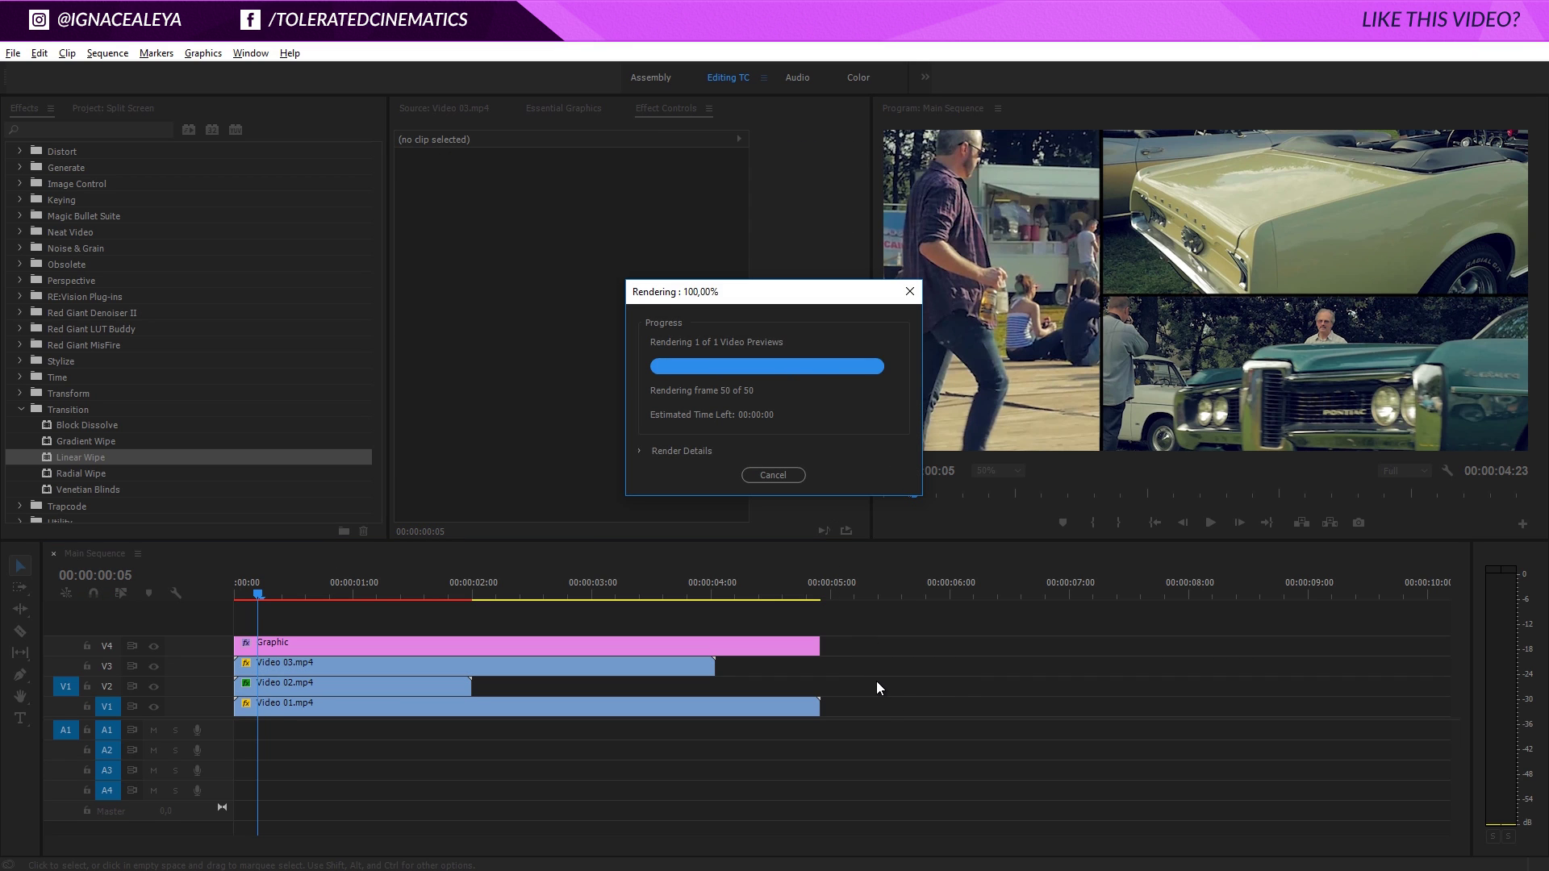
left_click(613, 706)
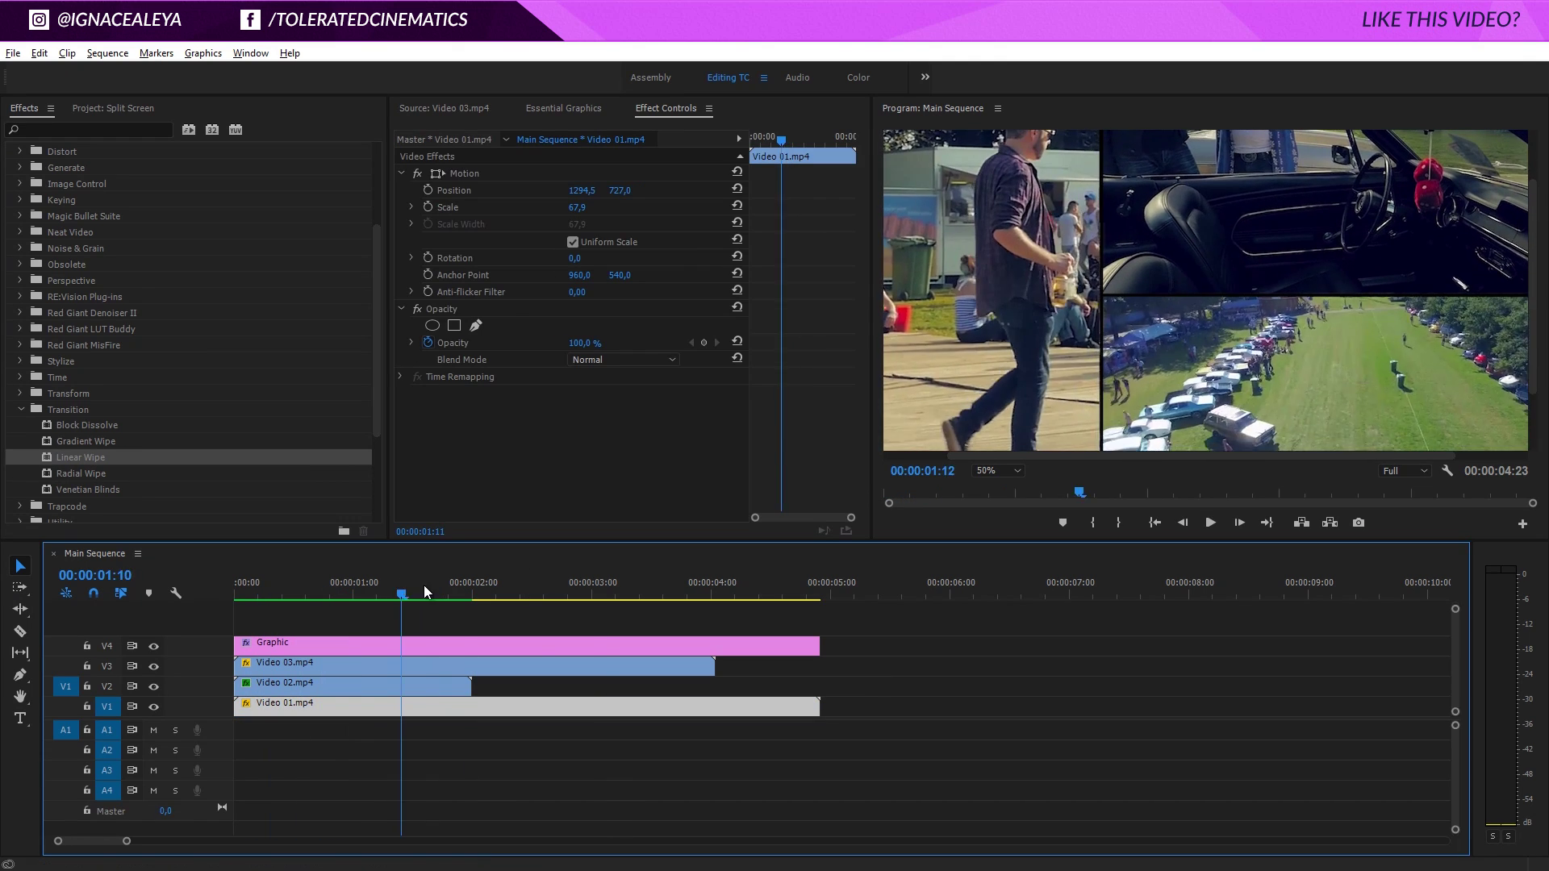
Step: Move Video 02.mp4 slightly lower so the walking man sits lower in the left panel
left_click(324, 598)
left_click(316, 683)
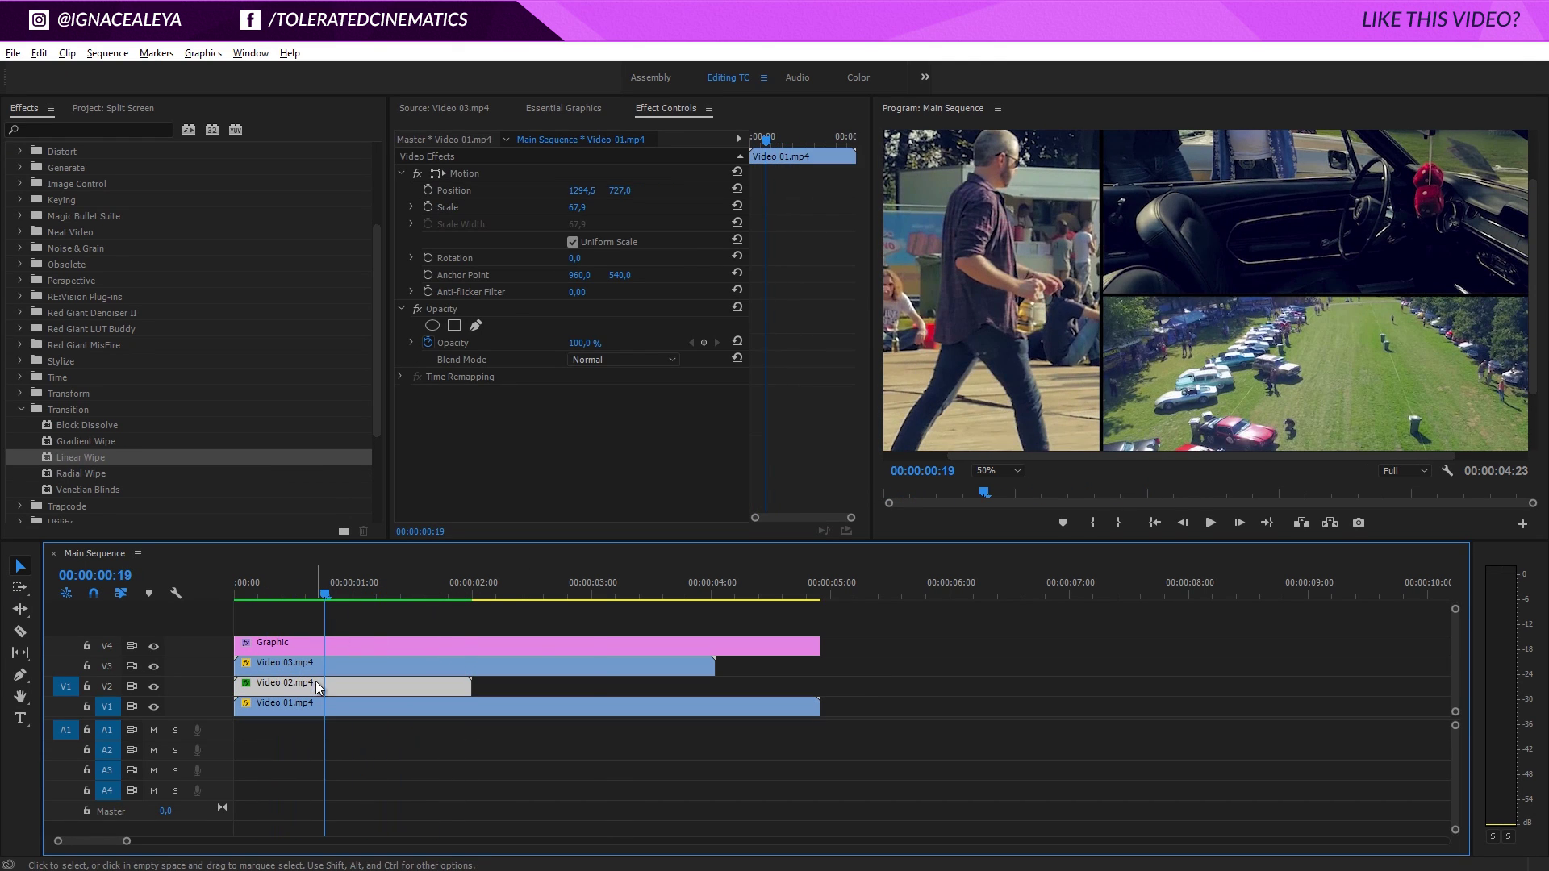
left_click_drag(1002, 224, 1000, 252)
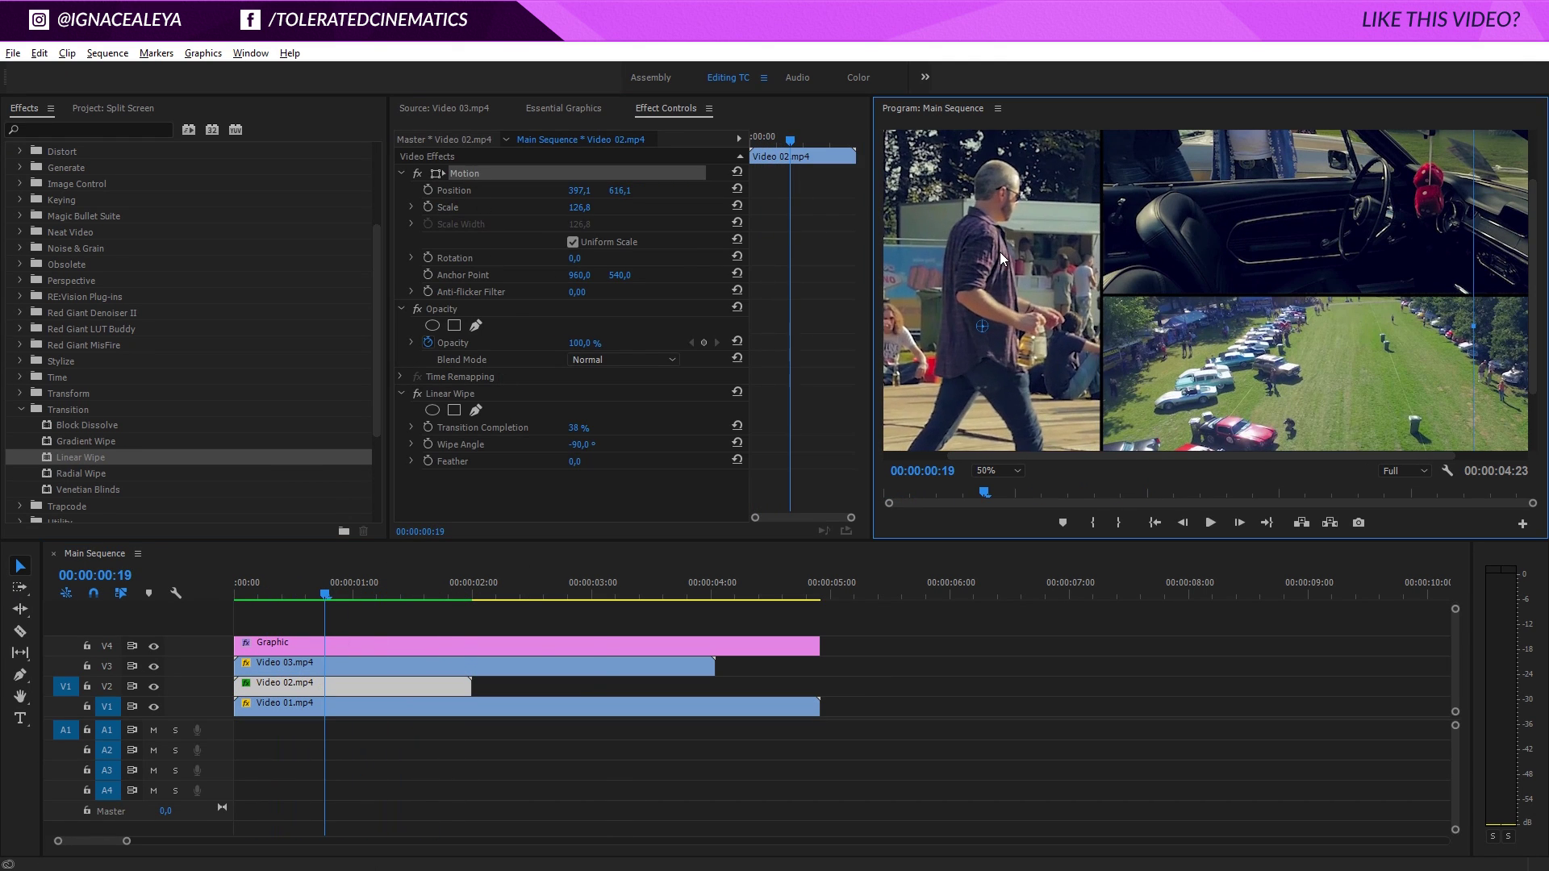
mouse_move(450, 577)
left_mouse_down()
mouse_move(357, 592)
mouse_move(509, 597)
mouse_move(452, 600)
left_mouse_up()
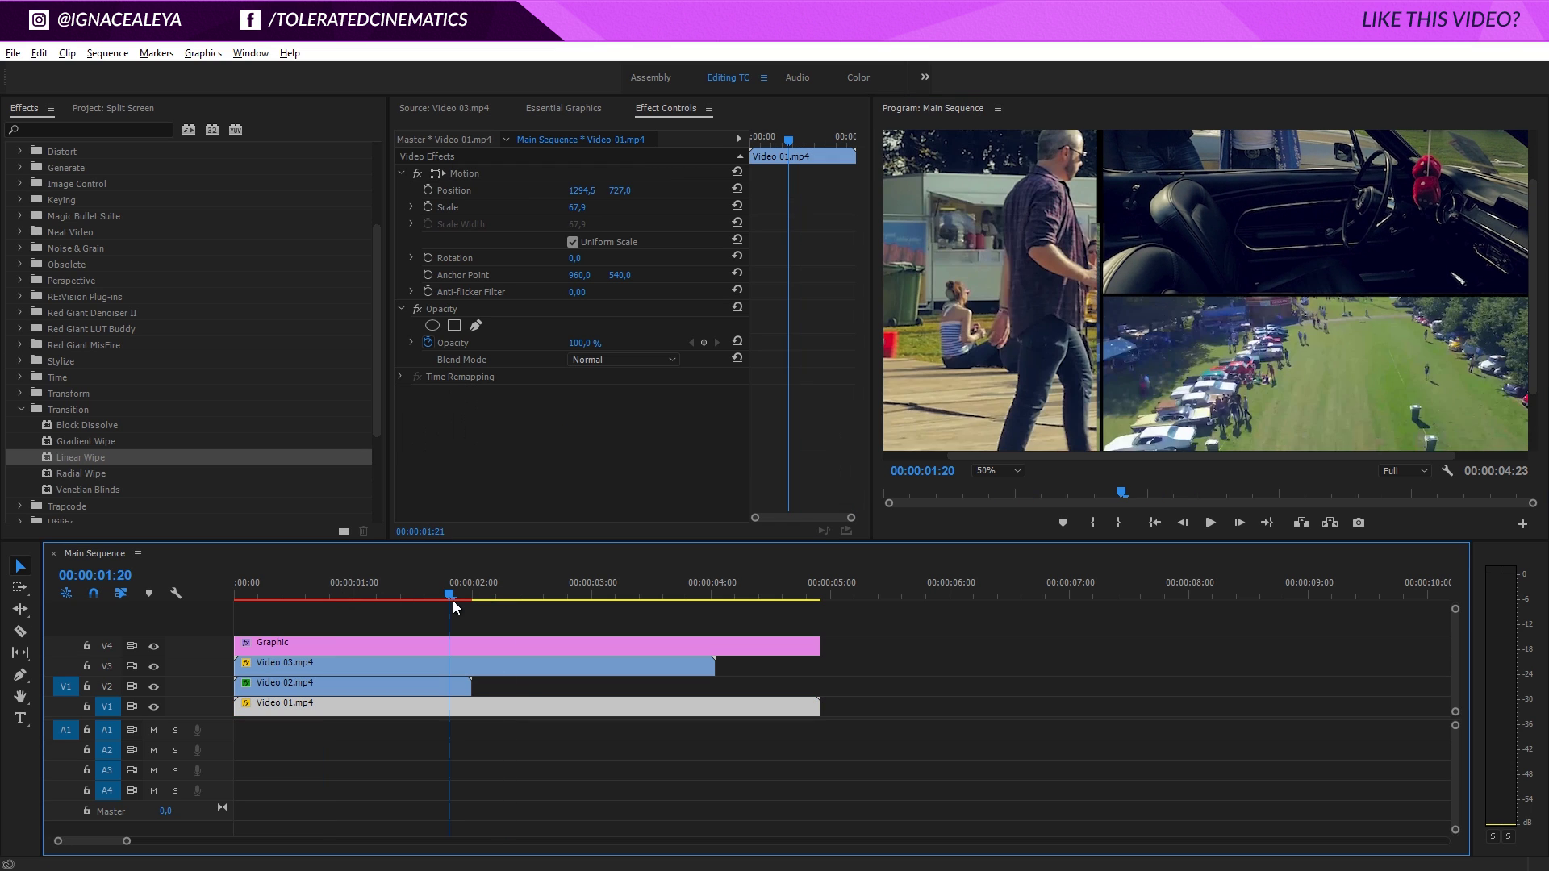
left_click(450, 646)
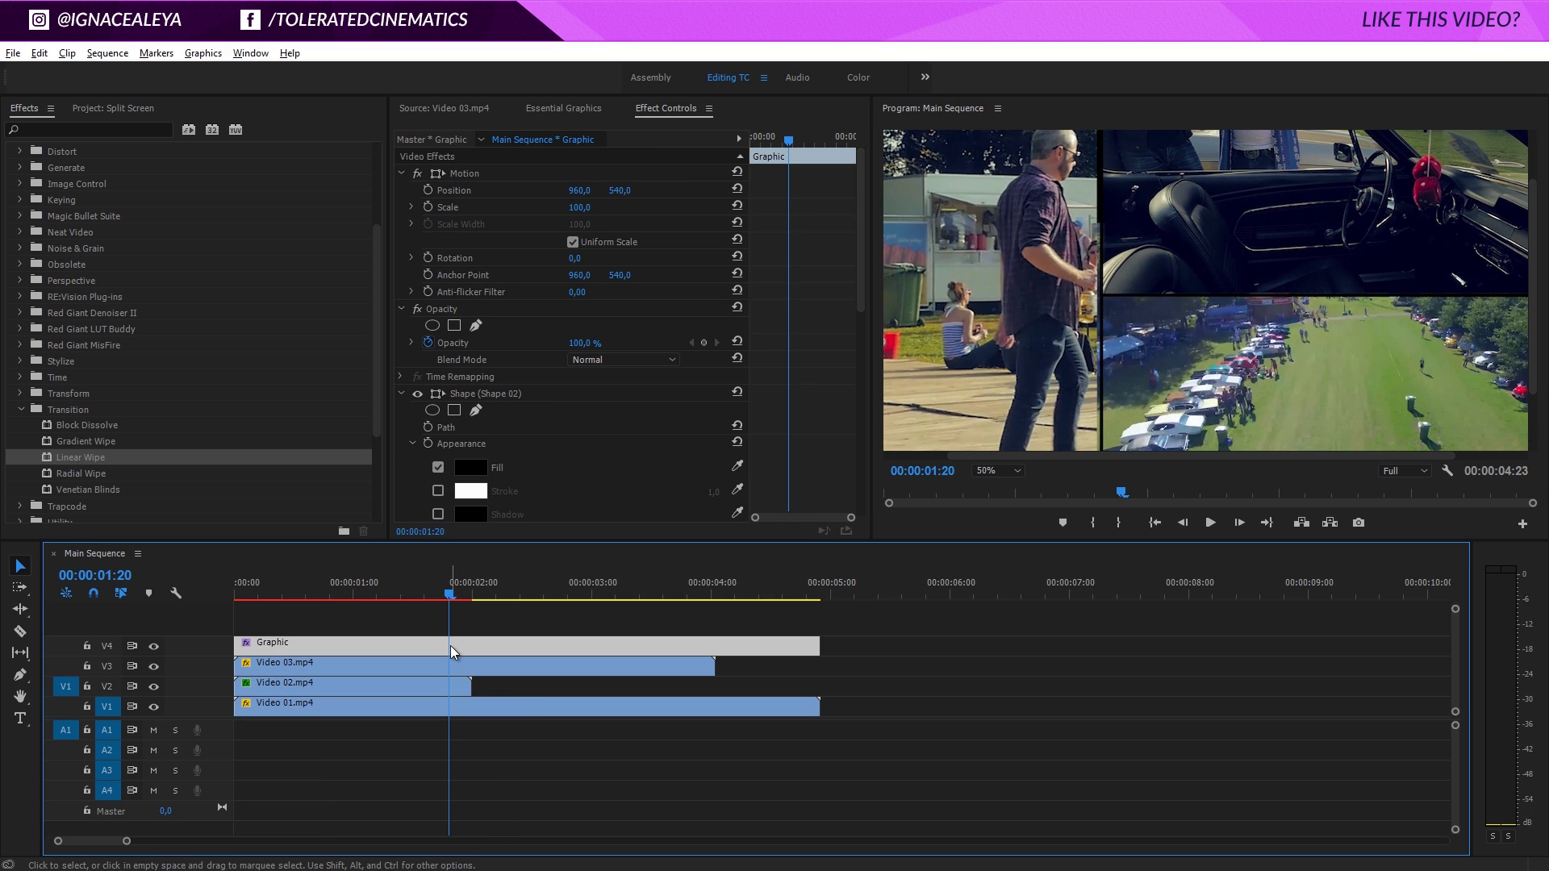
Step: Razor the Graphic clip at 00:00:02:00 and select its later piece
key("c")
left_click(456, 647)
key("Down")
key("v")
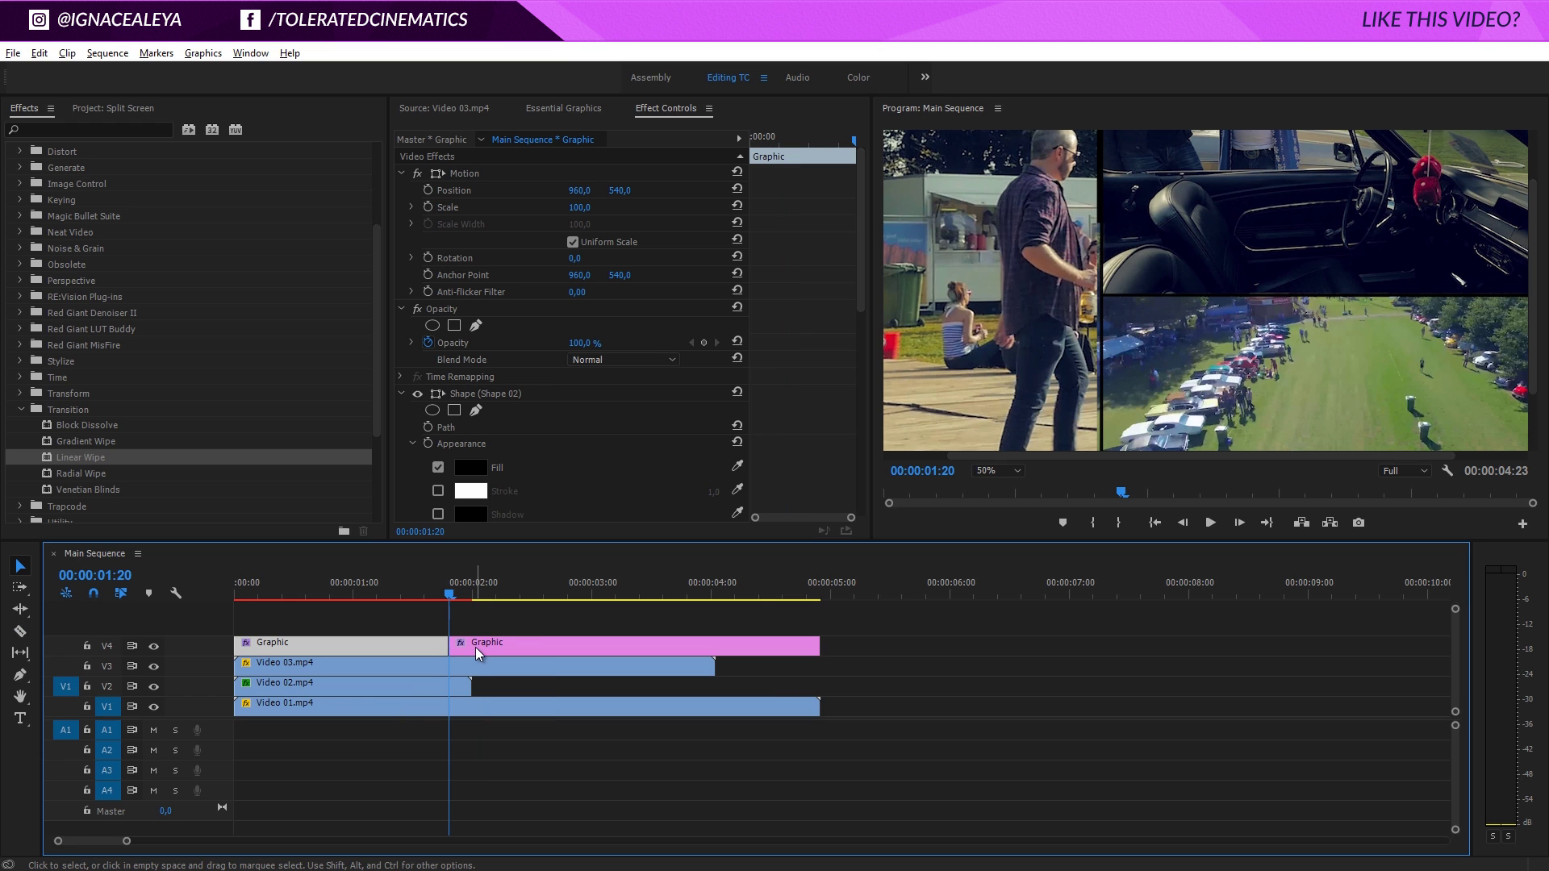
left_click(476, 647)
left_click(475, 593)
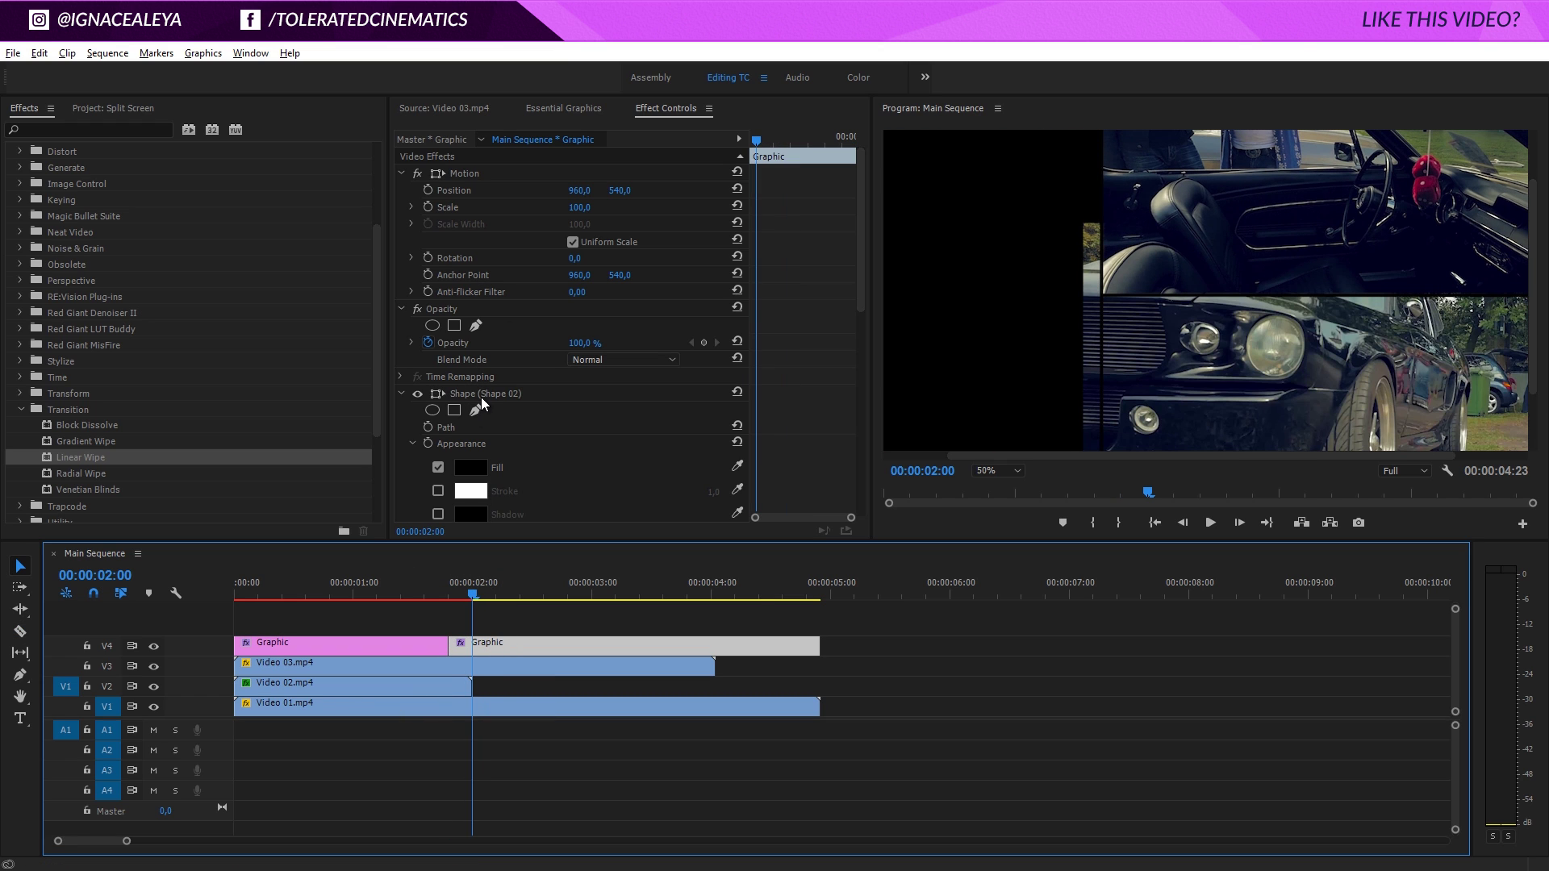
Step: Keep only Shape 01 at X 142 in the later Graphic and trim Video 02 to end at the cut
left_click(569, 111)
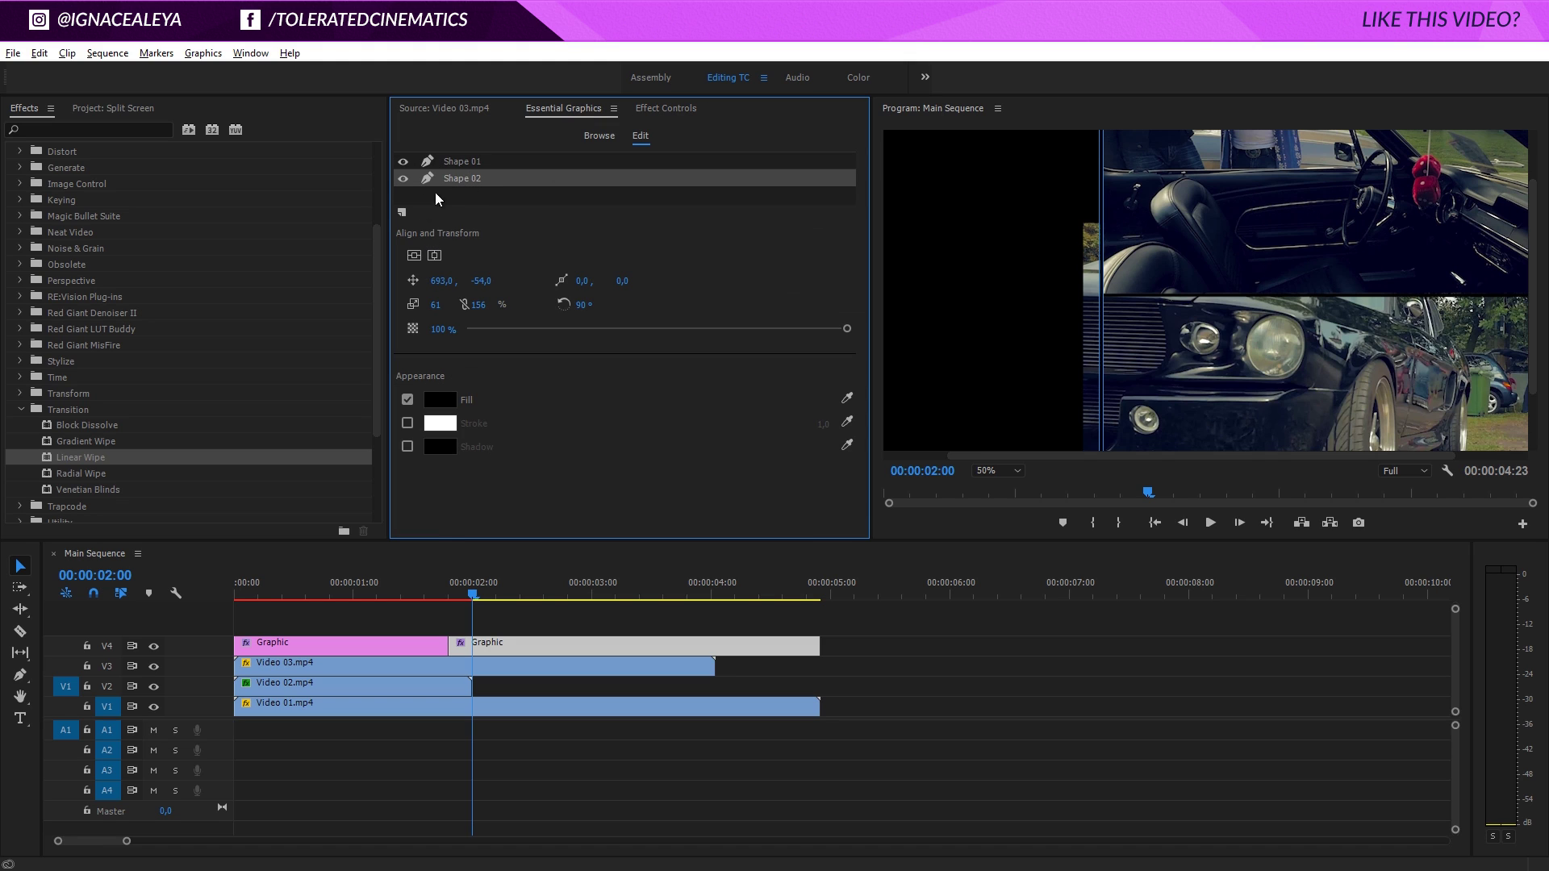
right_click(463, 178)
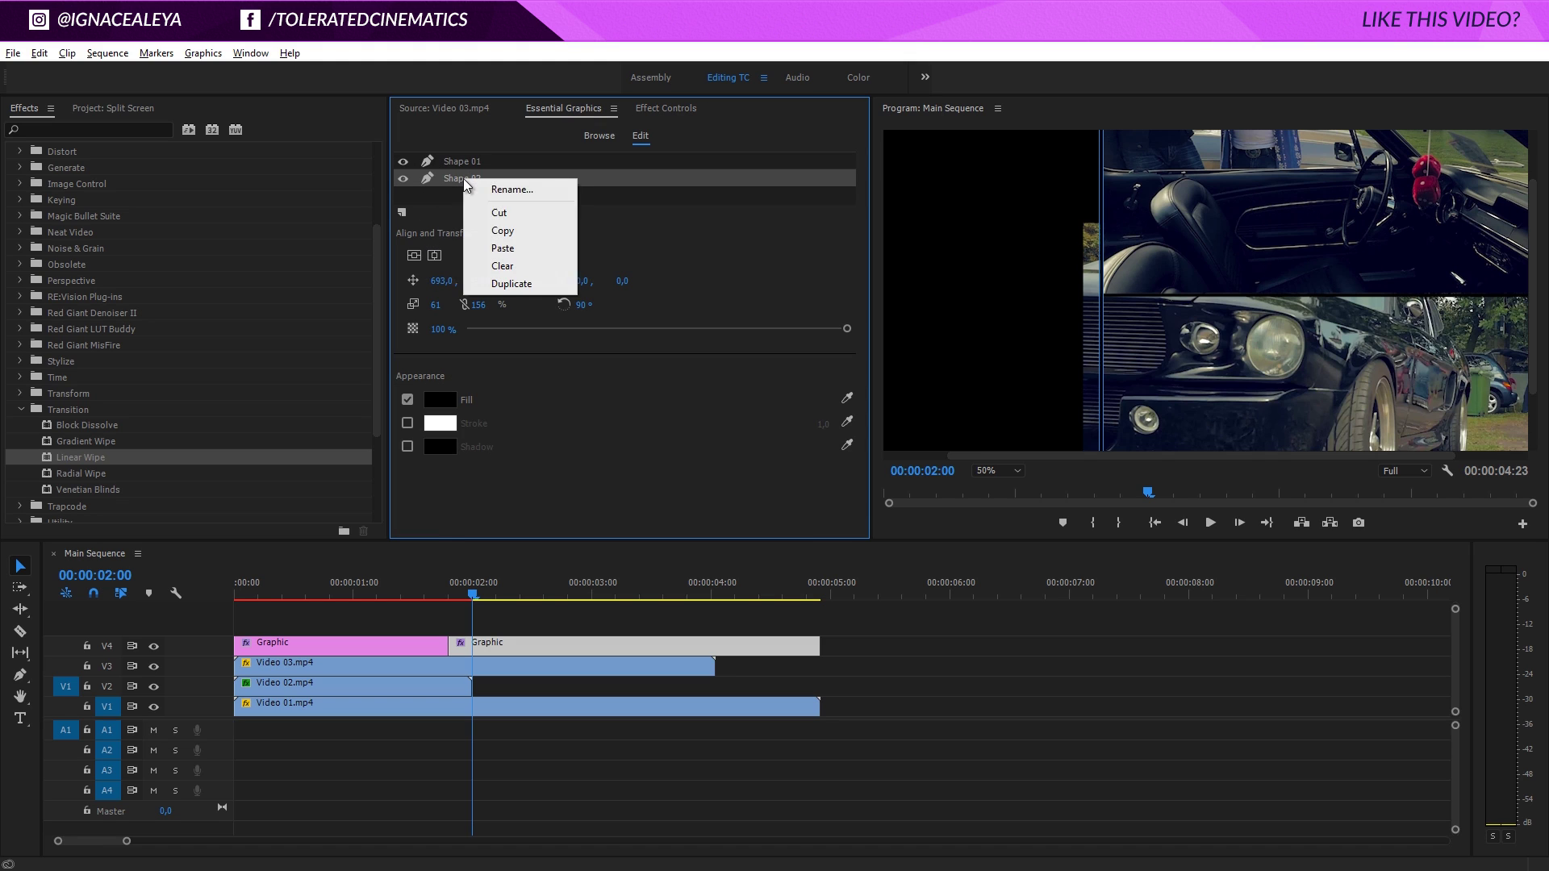
left_click(524, 268)
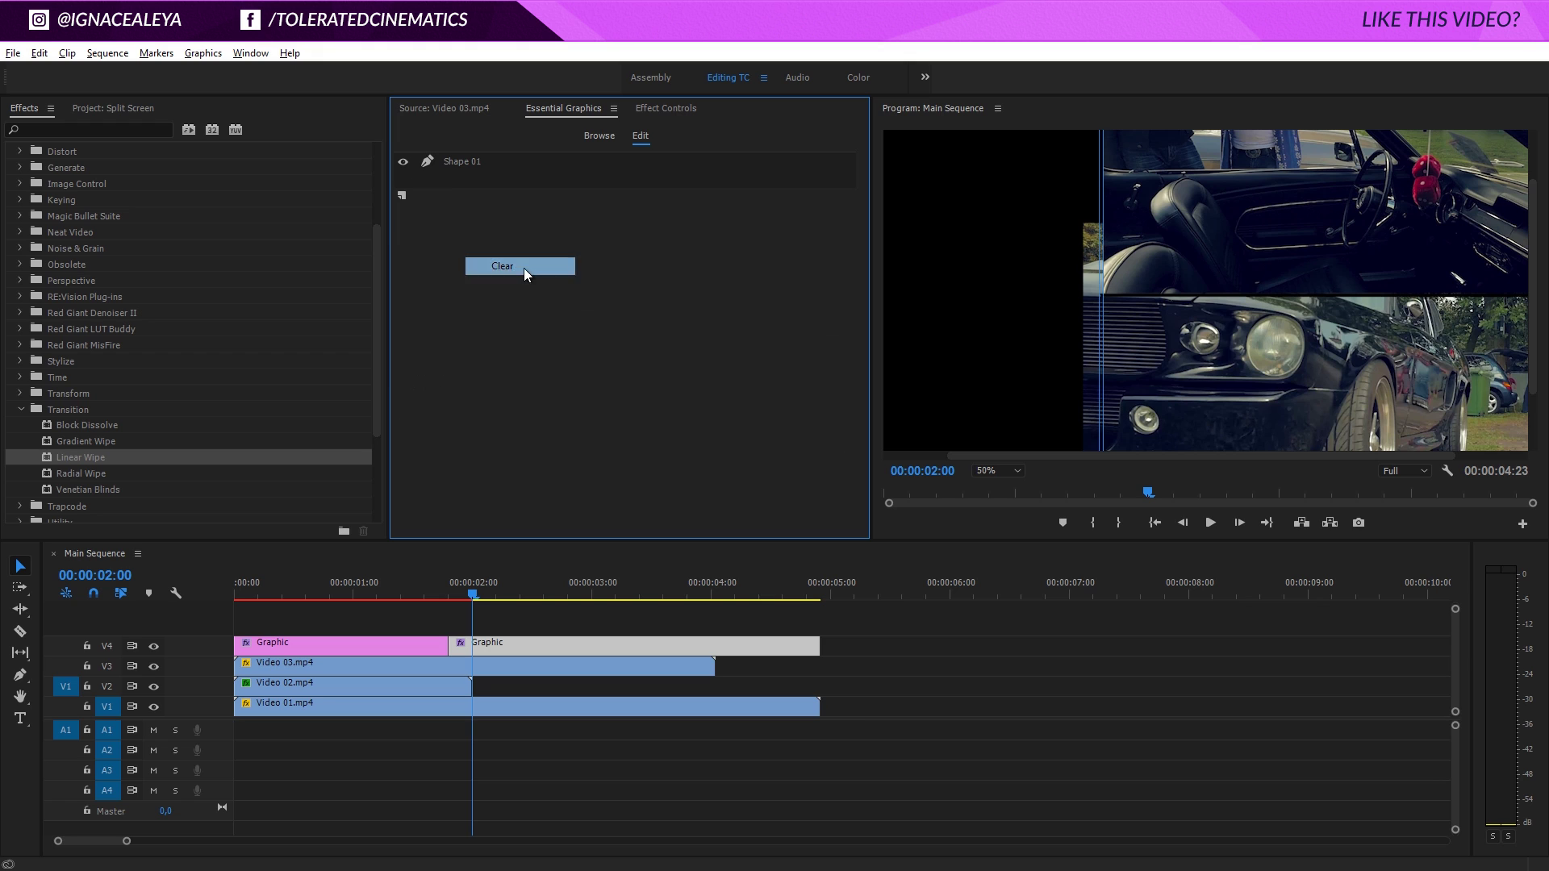
left_click(475, 163)
left_click_drag(456, 269, 3, 327)
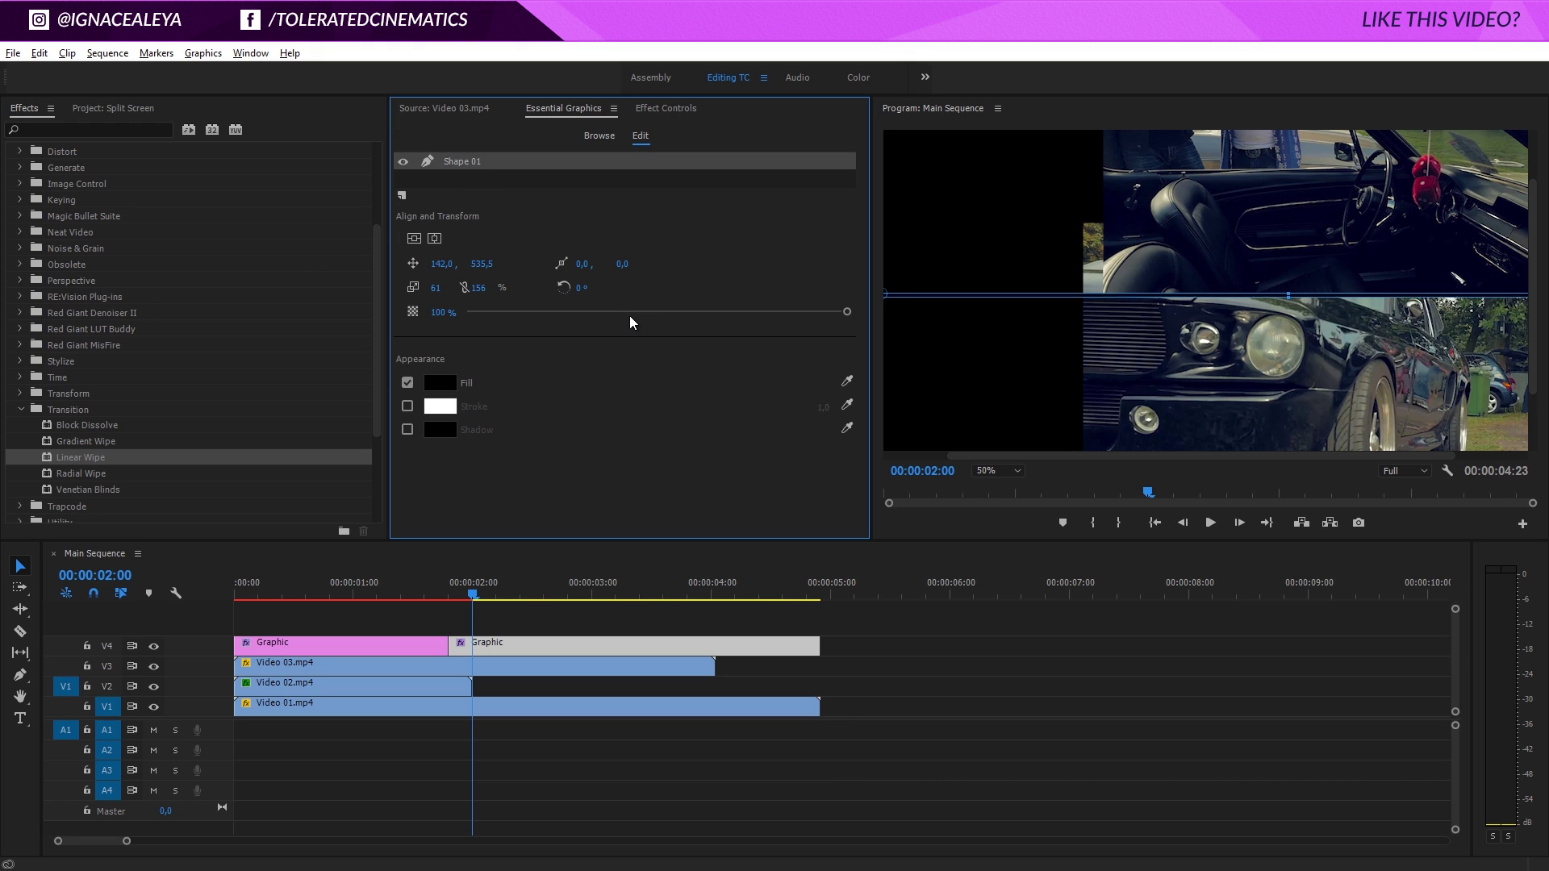
left_click_drag(472, 682, 446, 682)
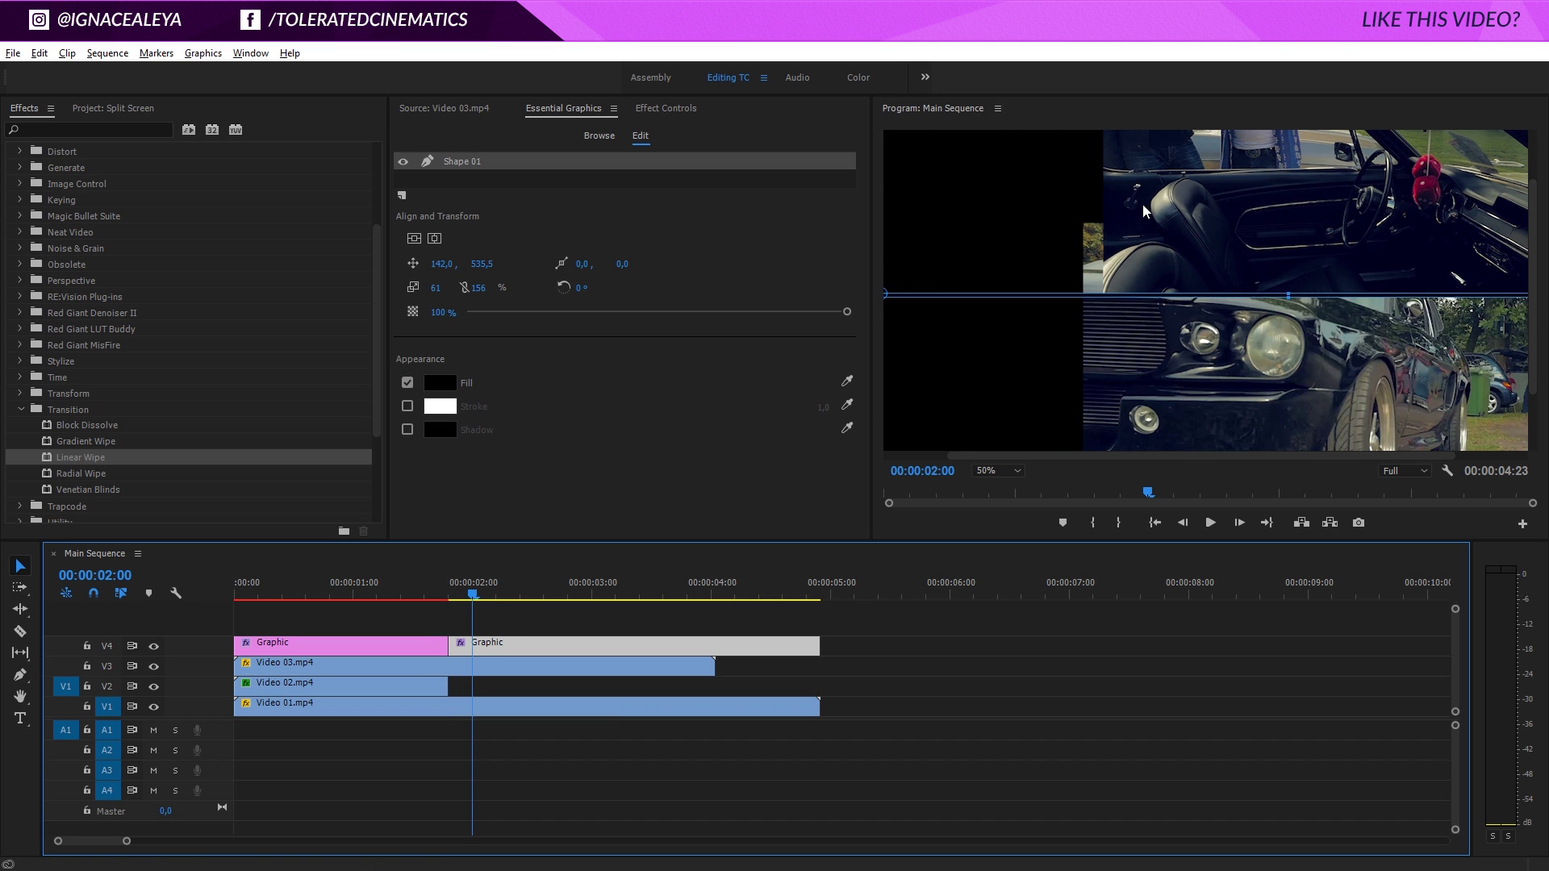
left_click(496, 662)
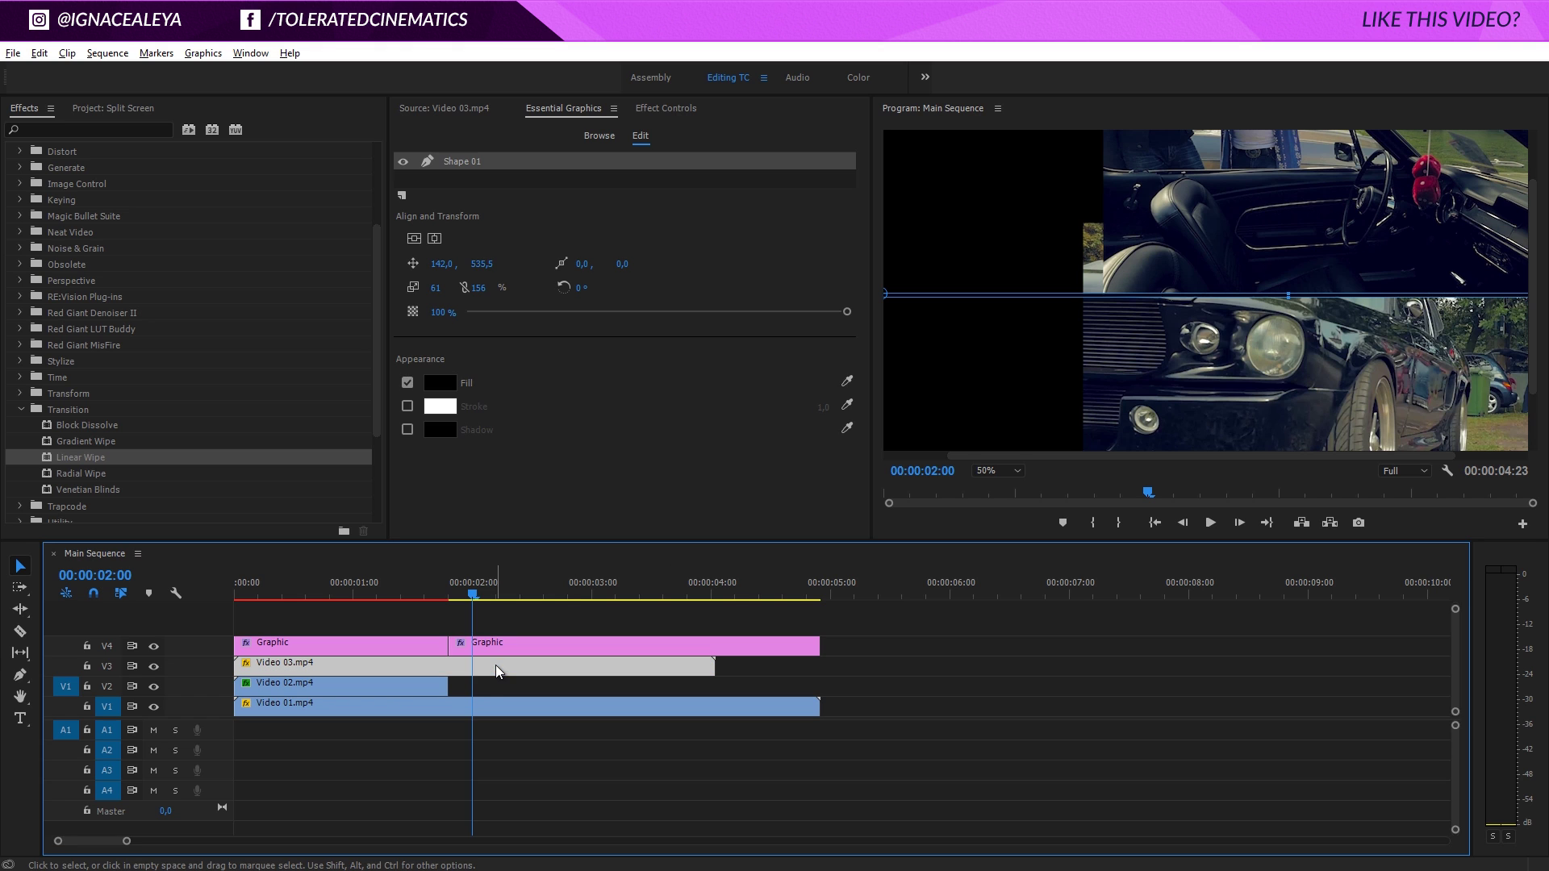
Step: Razor Video 03 and Video 01 at the switch point and select the later Video 03 piece
key("c")
left_click(449, 668)
left_click(450, 703)
key("v")
left_click(484, 665)
Step: Scale the later Video 03 piece to 91.5% and position it to fill the top band
left_click(662, 108)
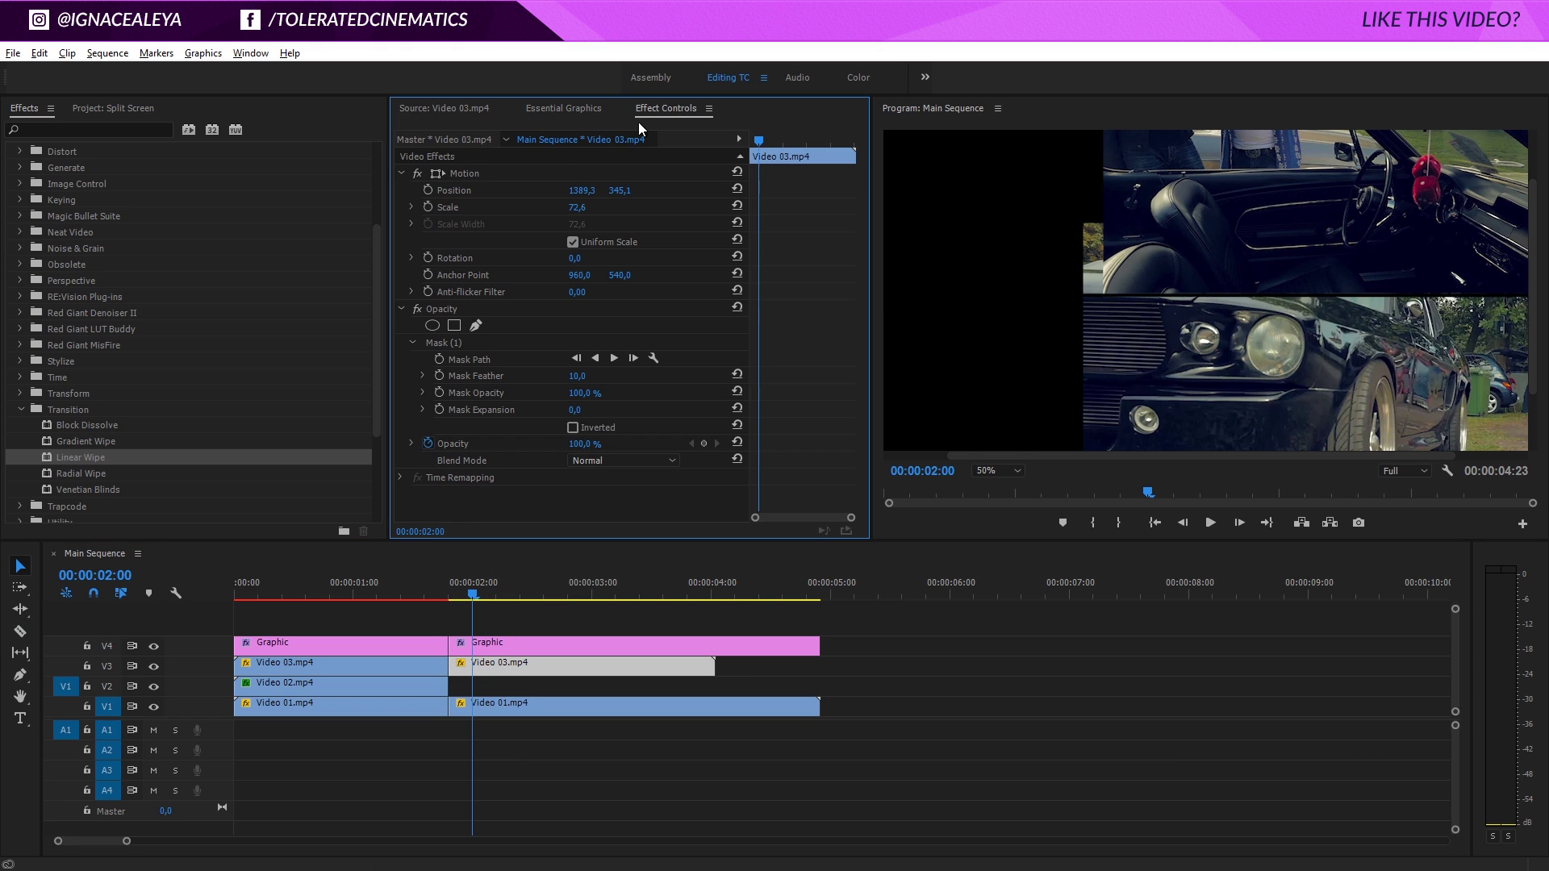
left_click(463, 174)
left_click_drag(1295, 223, 1348, 241)
left_click_drag(577, 208, 593, 207)
left_click_drag(1408, 345, 1405, 327)
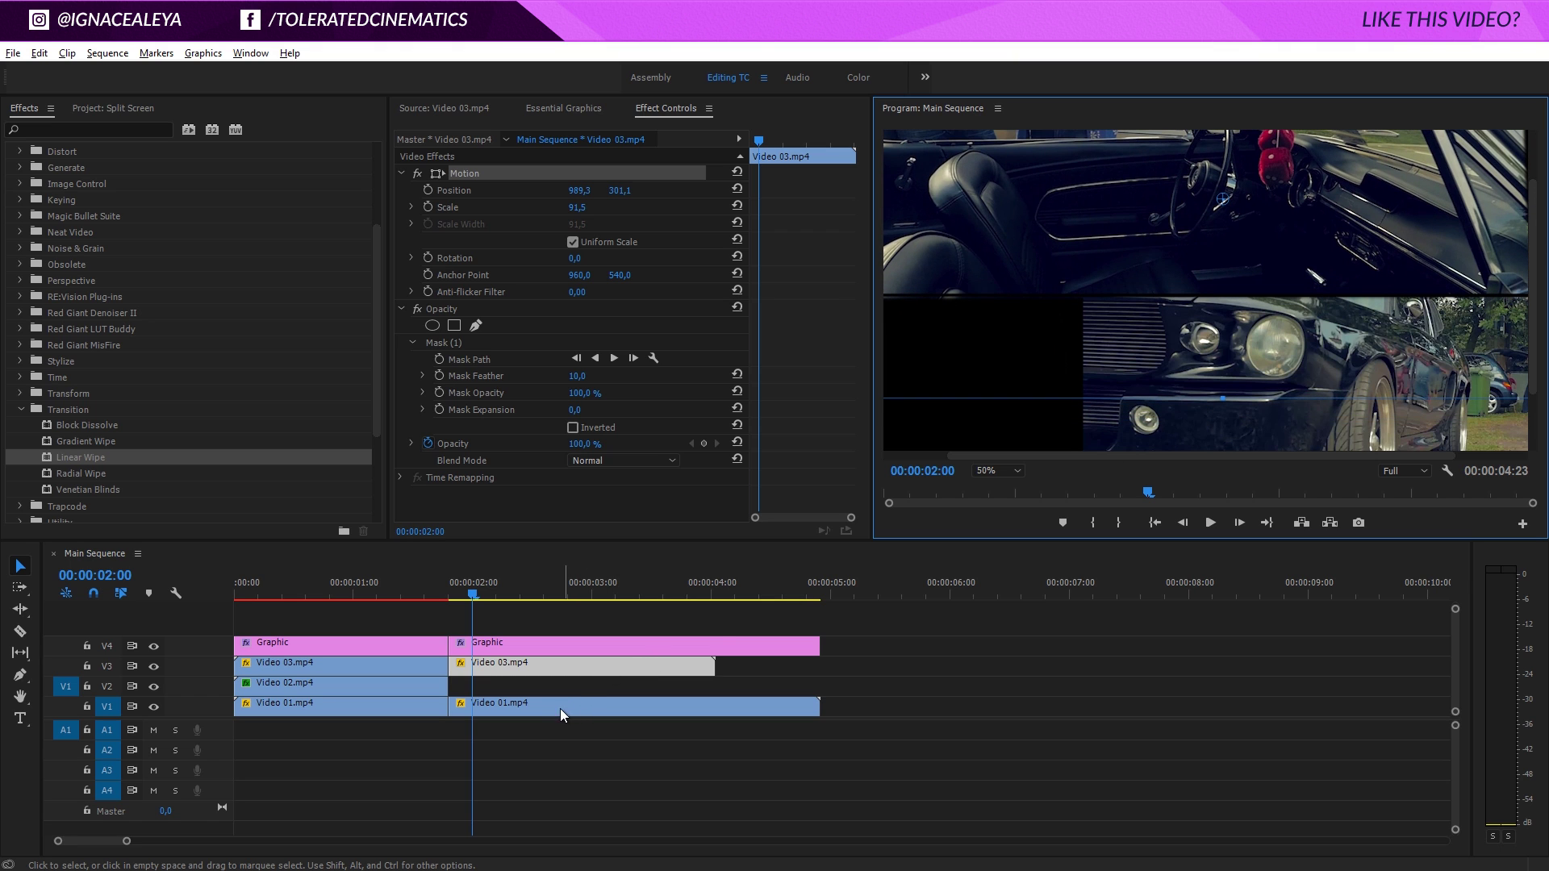
Step: Set Video 03's Mask Feather to 0 and nudge the image up slightly
left_click(490, 376)
left_click(577, 376)
type("0")
key("Return")
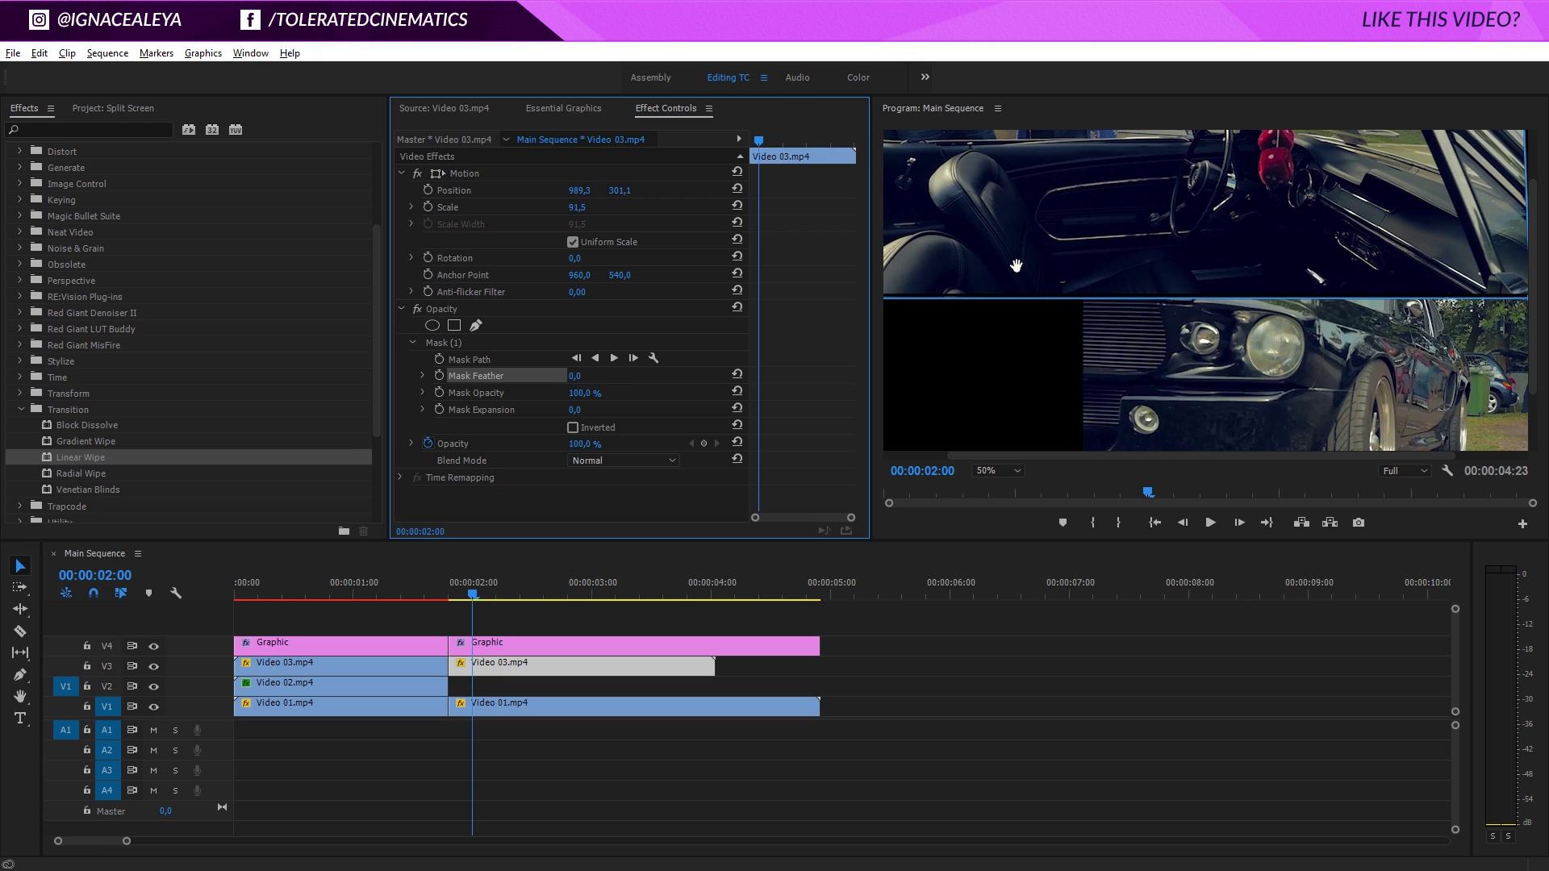
left_click(465, 174)
left_click_drag(1037, 264, 1038, 262)
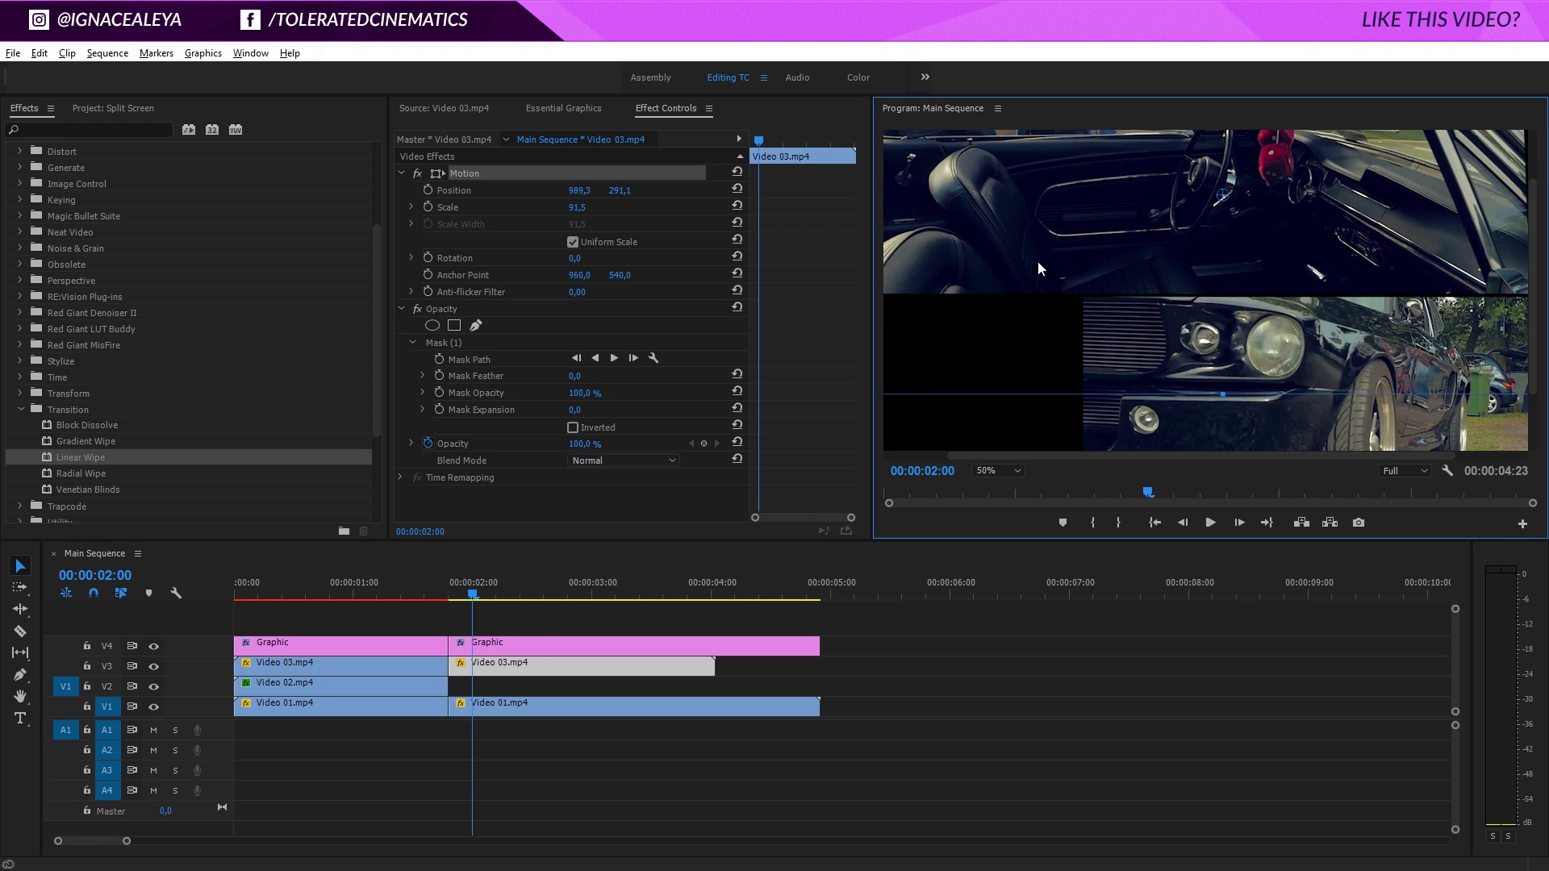
left_click(655, 705)
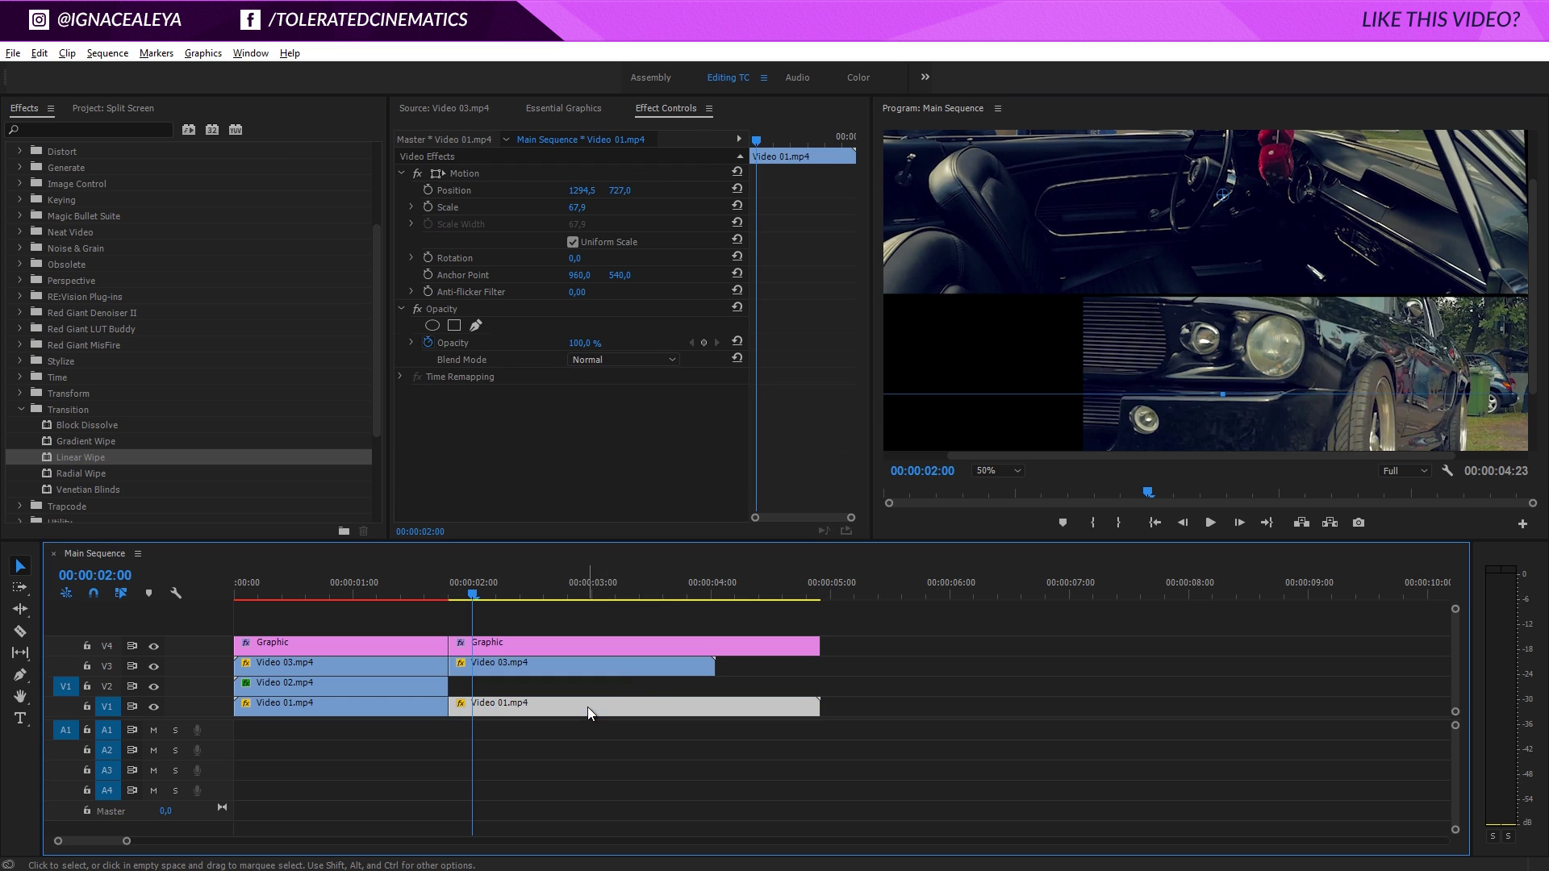
Step: Move and scale the later Video 01.mp4 to 91.2% so it fills the bottom band
left_click(466, 178)
left_click_drag(1192, 355, 1155, 391)
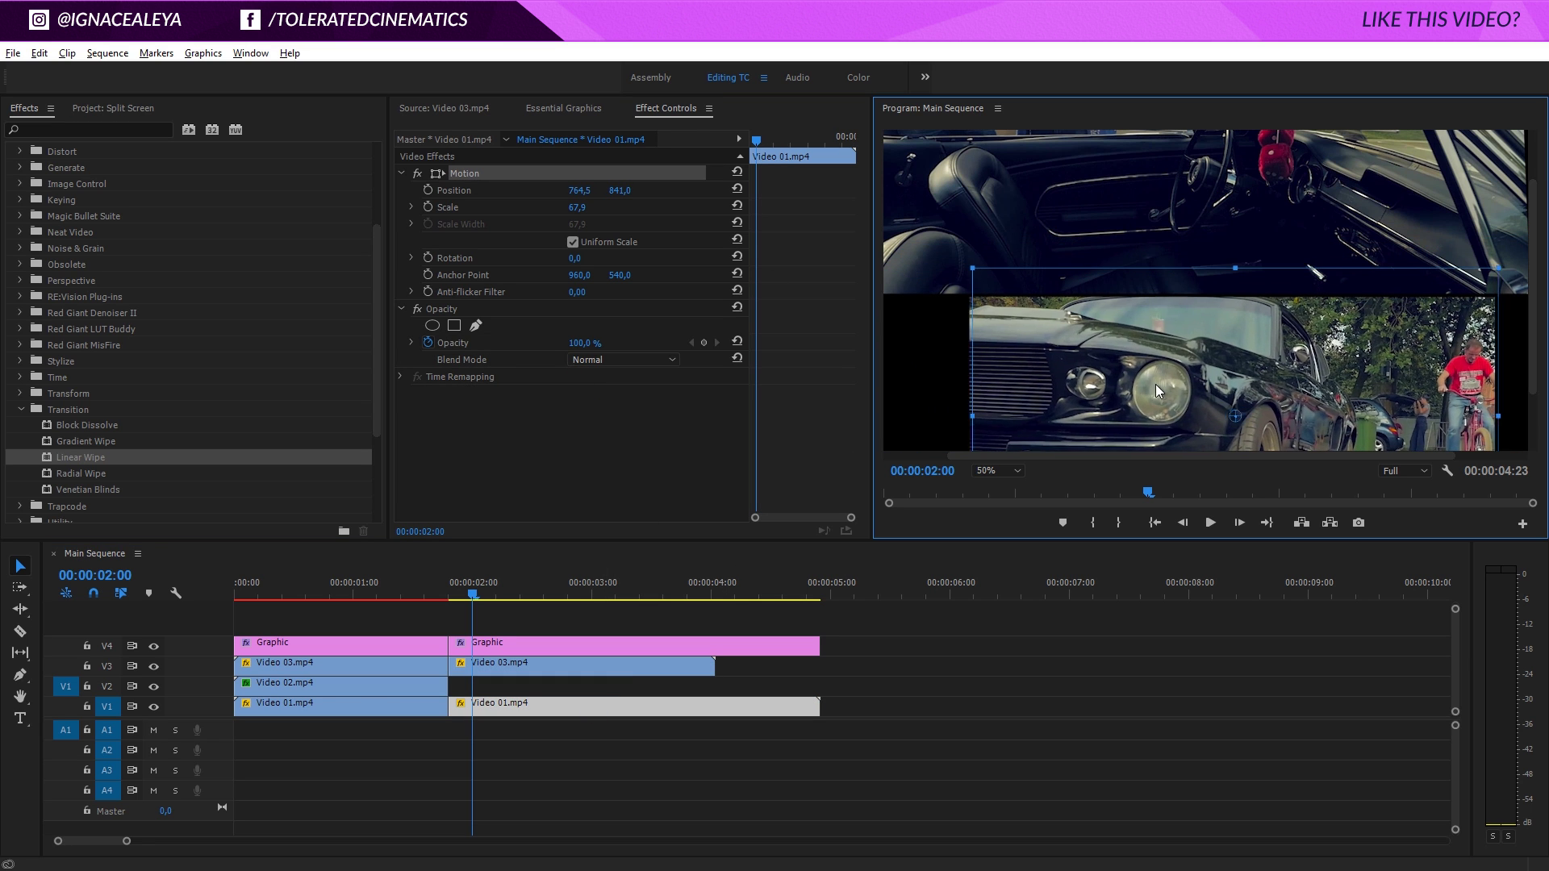
left_click_drag(1498, 267, 1445, 326)
left_click_drag(491, 601, 529, 597)
mouse_move(1208, 341)
left_mouse_down()
mouse_move(1194, 337)
mouse_move(1217, 328)
mouse_move(1195, 327)
left_mouse_up()
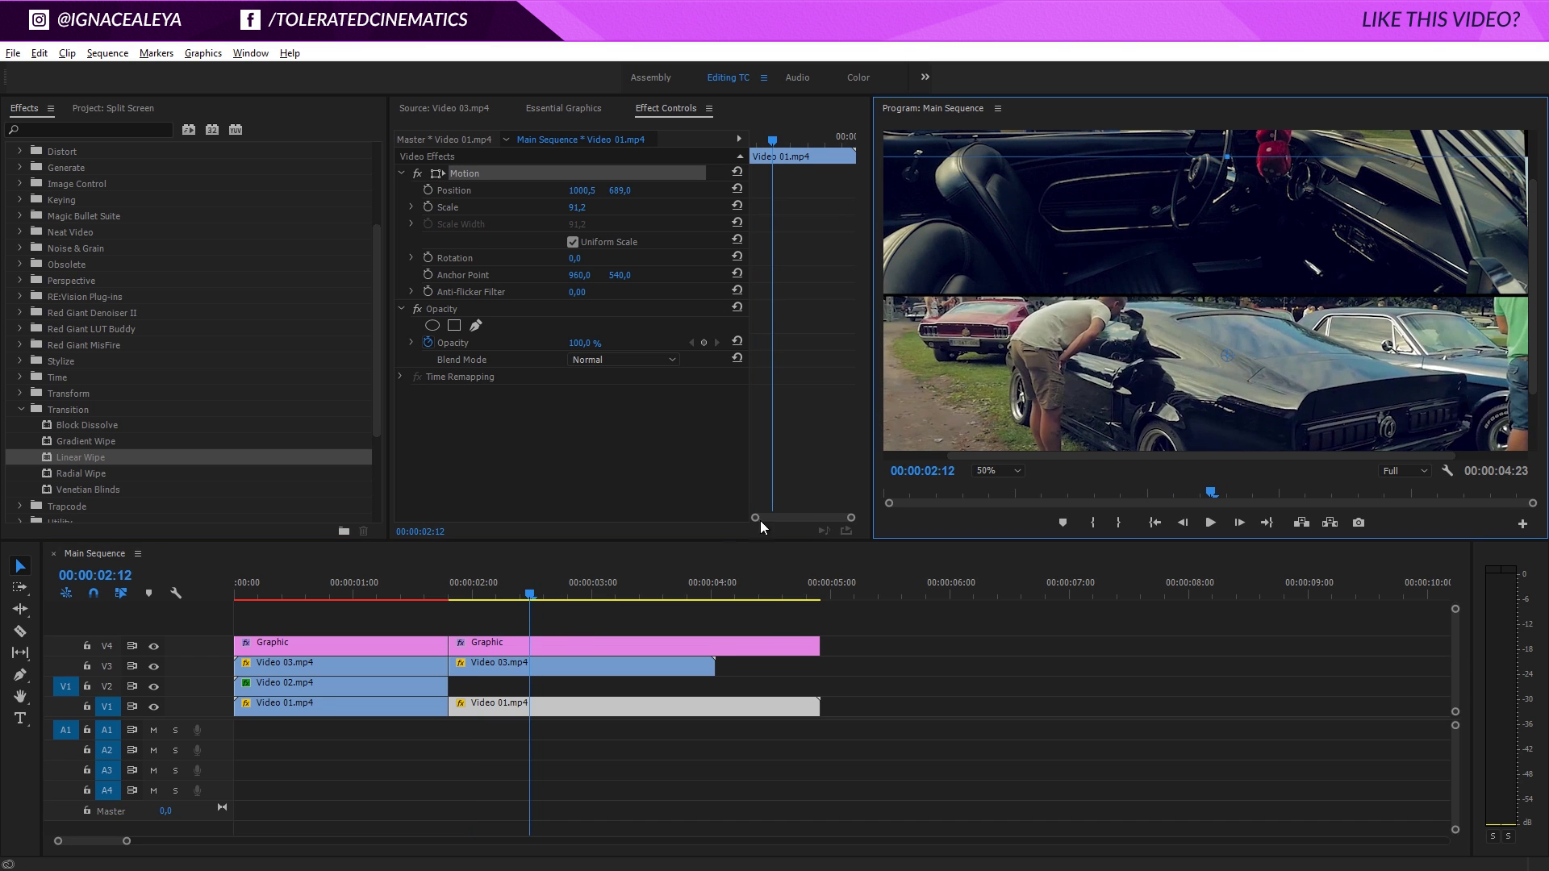
left_click_drag(520, 588, 806, 758)
Step: Cut the Graphic and Video 01 at the playhead, delete their tails, and render playback
key("c")
left_click(711, 647, "shift")
key("v")
key("Delete")
key("Return")
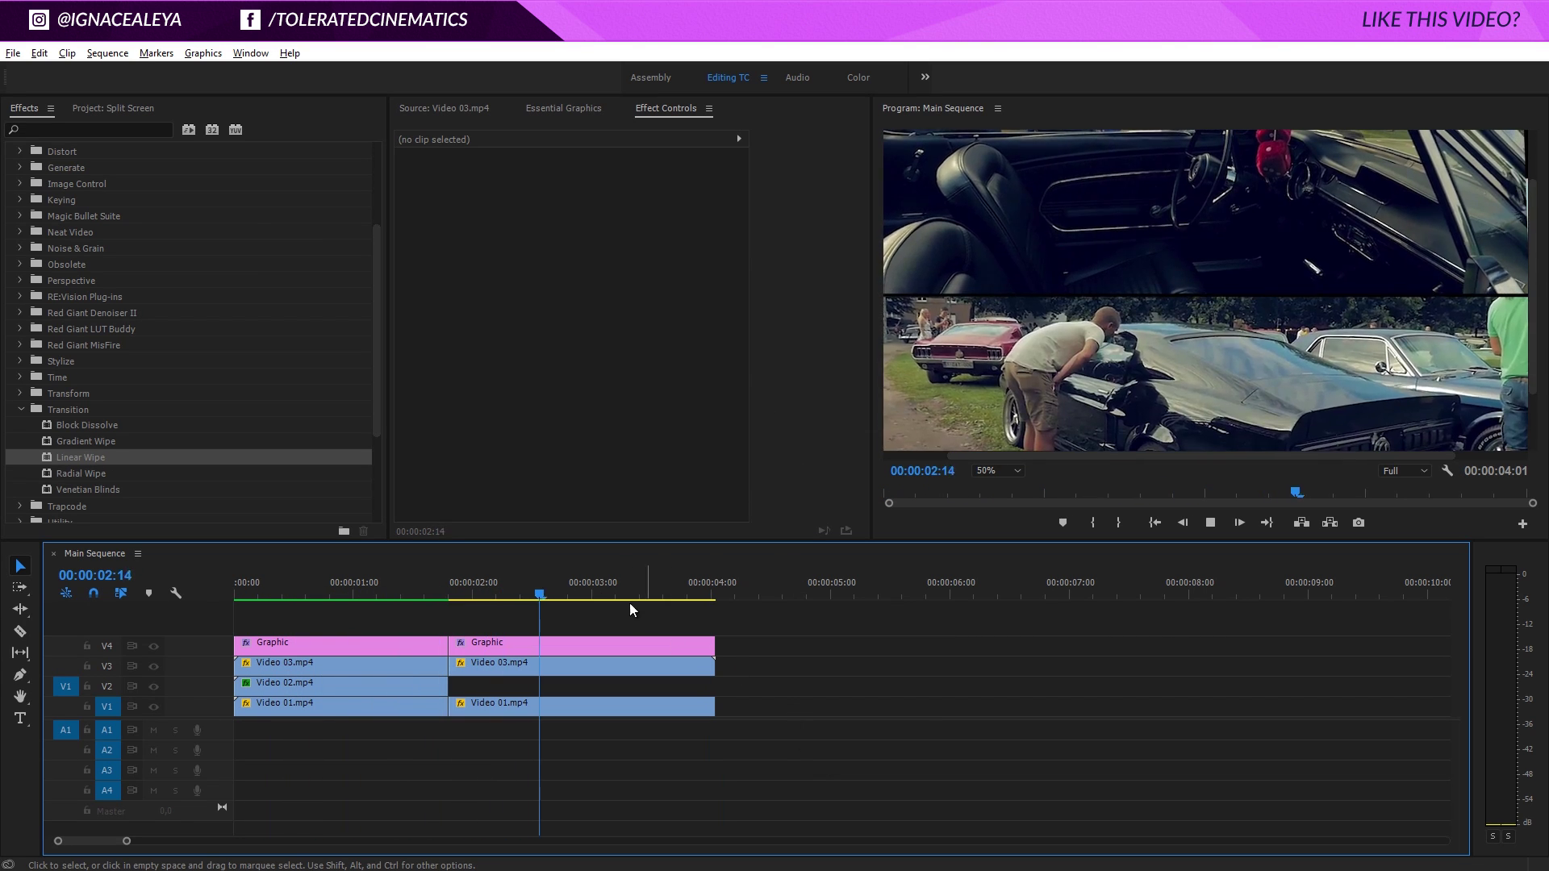
left_click(340, 593)
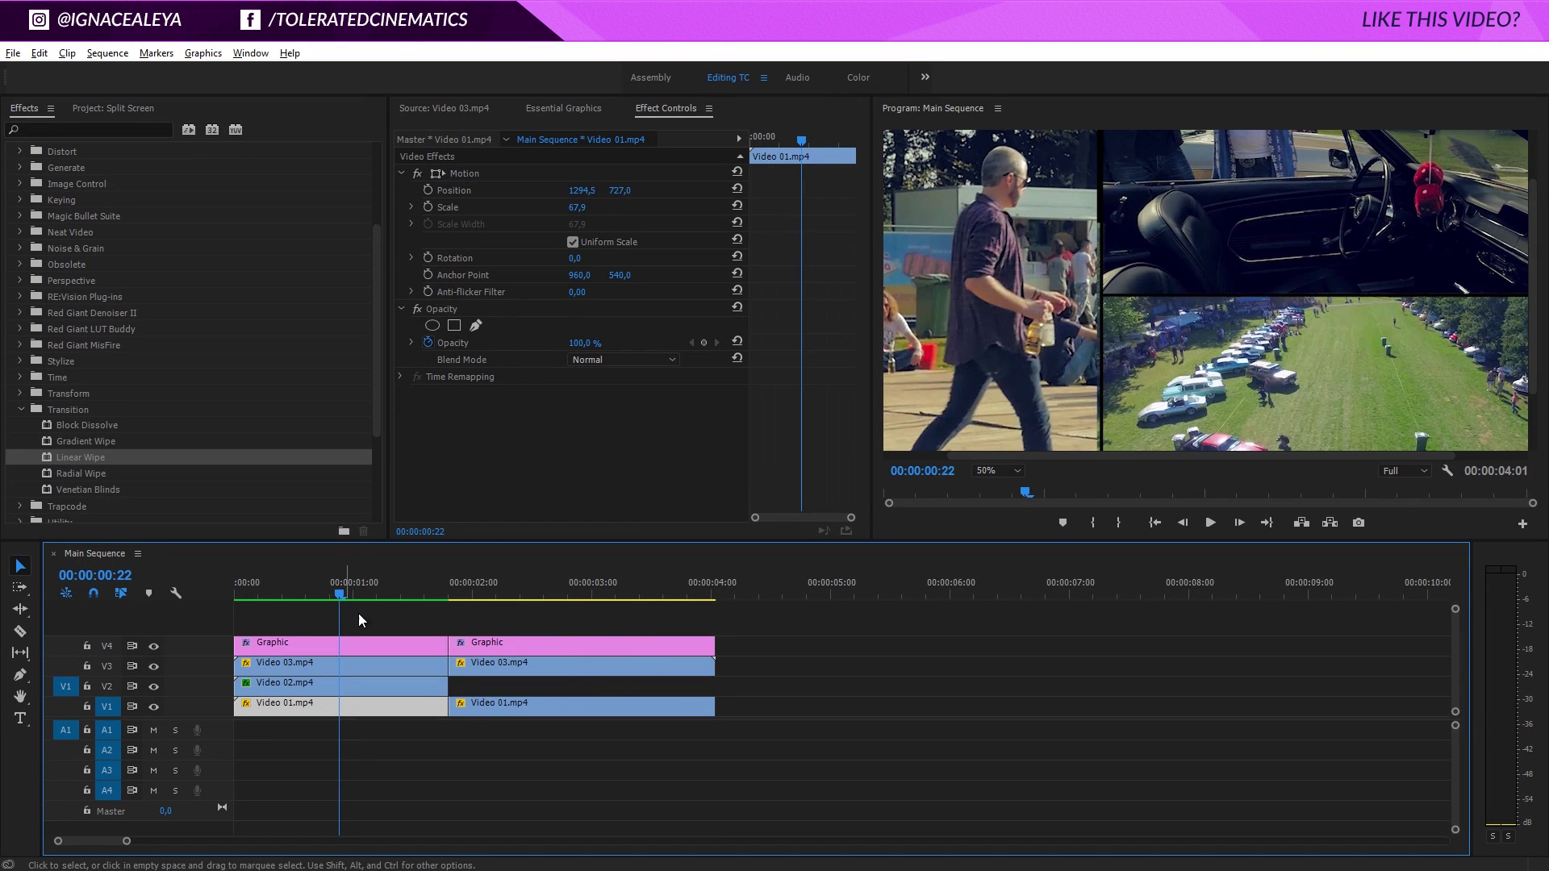
Step: Nudge Video 02.mp4 slightly right to position 393.1, 600.1 and deselect all clips
left_click(317, 687)
left_click(465, 173)
left_click_drag(1042, 385, 1045, 385)
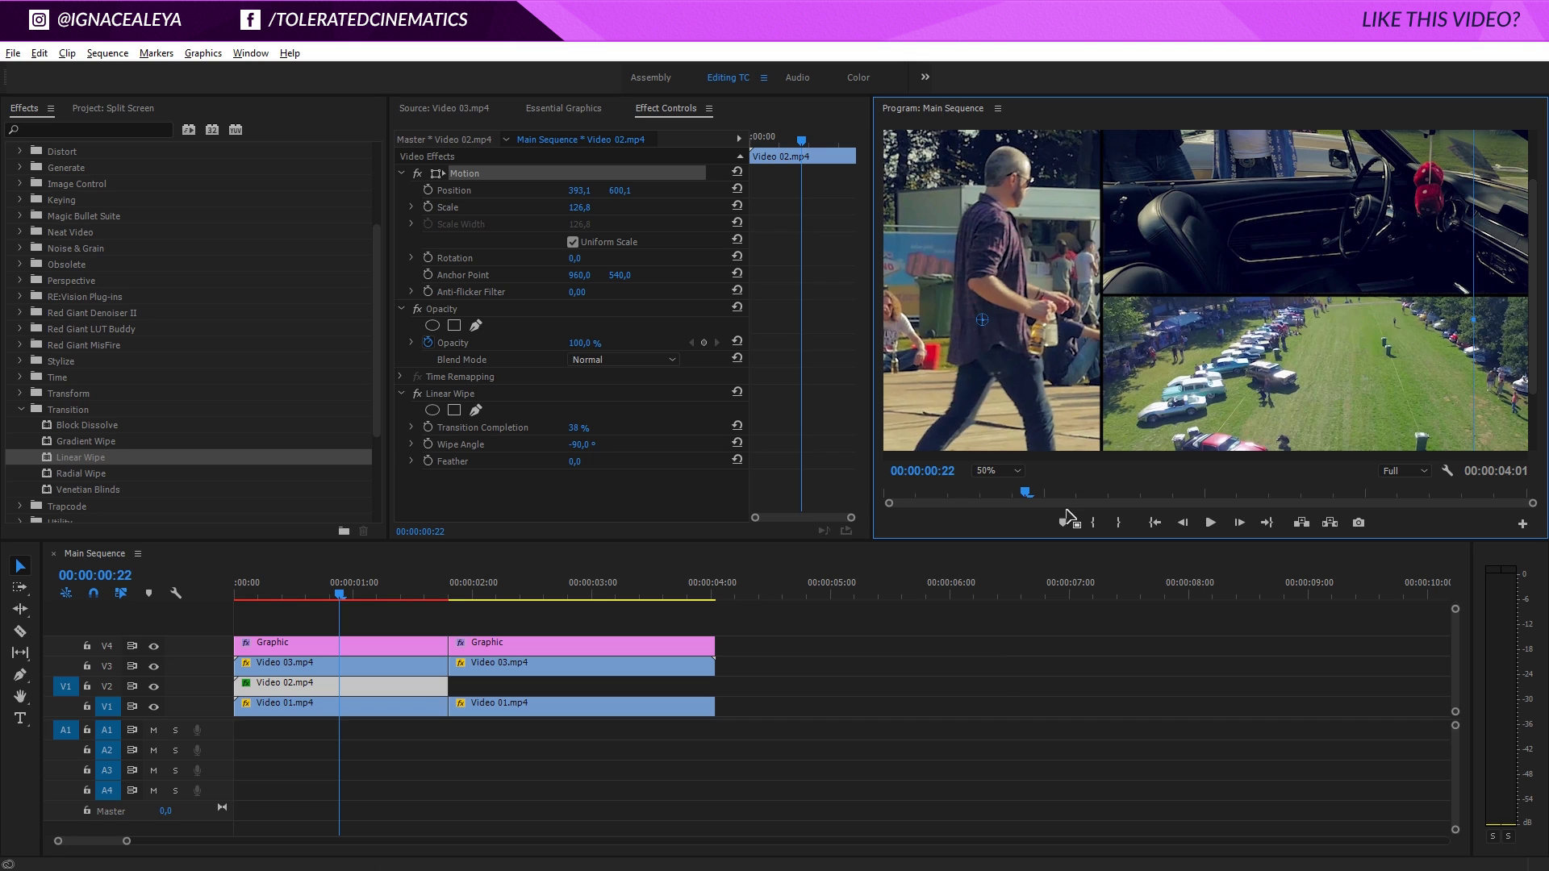
left_click(1001, 685)
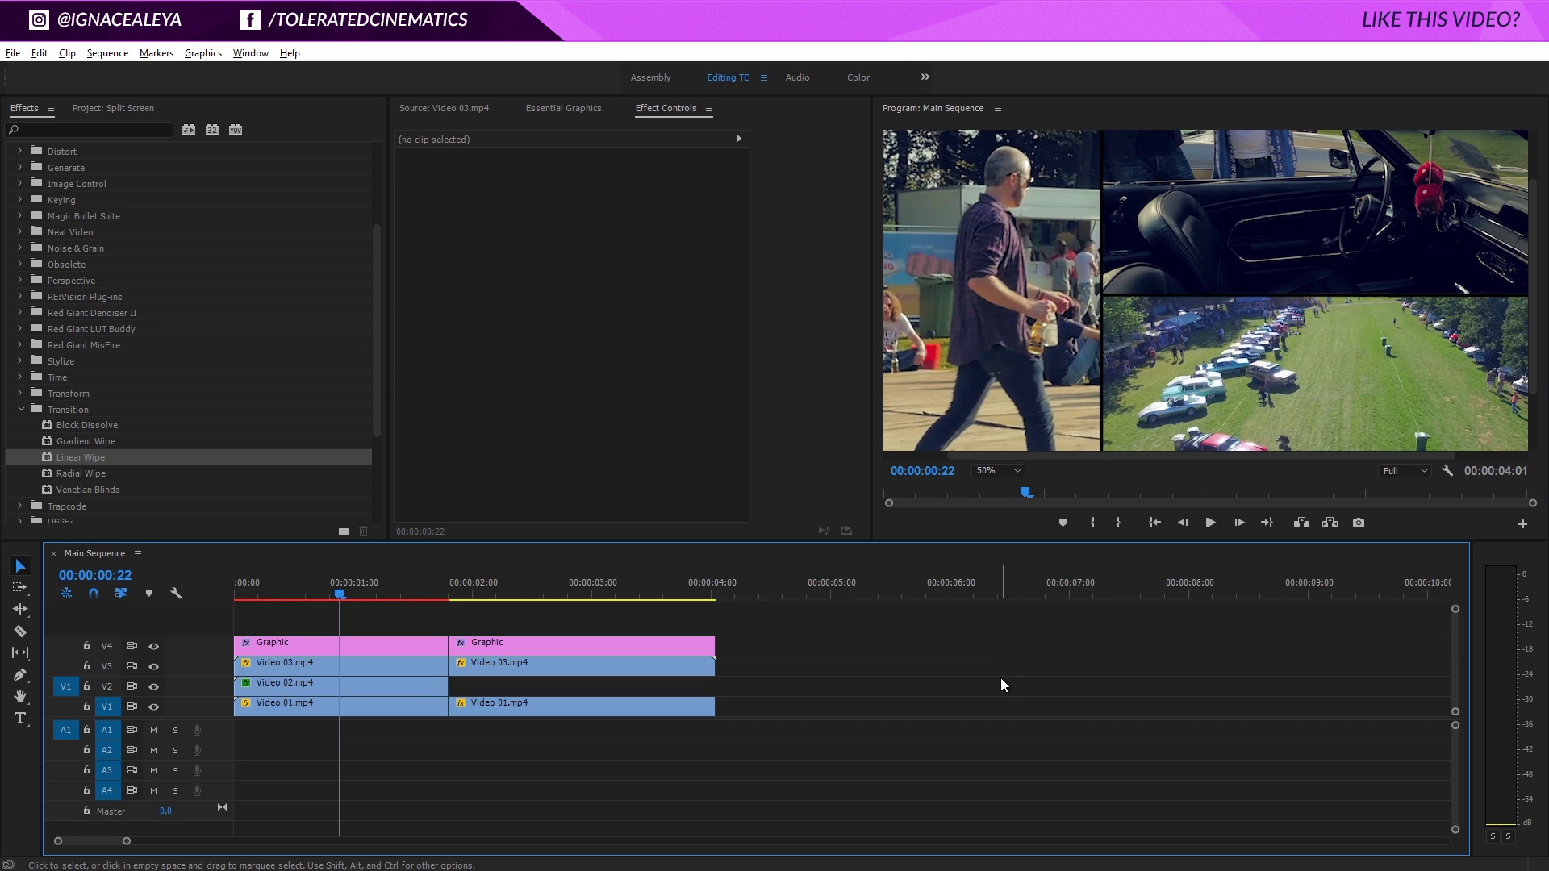